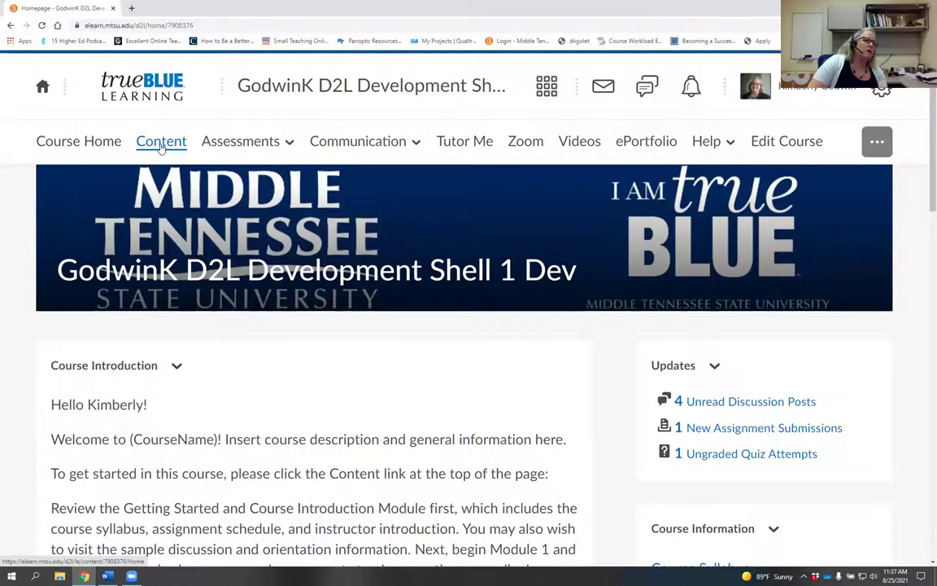
# Step: Open the course content's Required Resources description for editing and view the Insert Stuff options without inserting anything
pyautogui.click(161, 144)
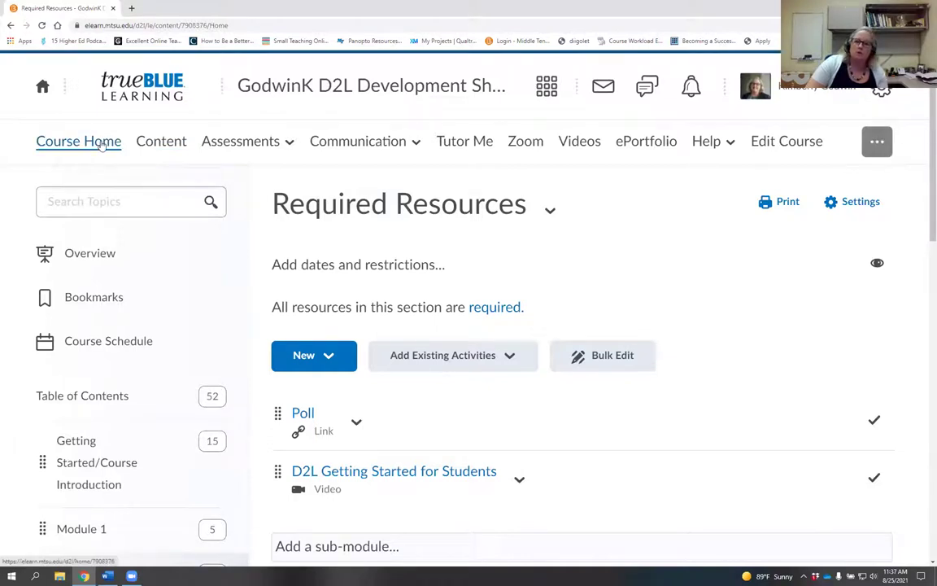
pyautogui.click(563, 316)
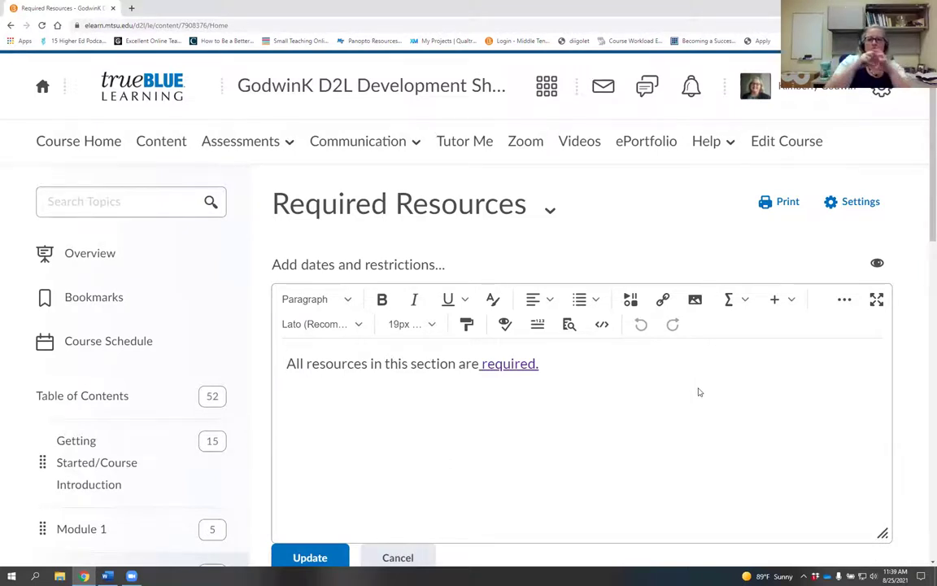
pyautogui.click(632, 310)
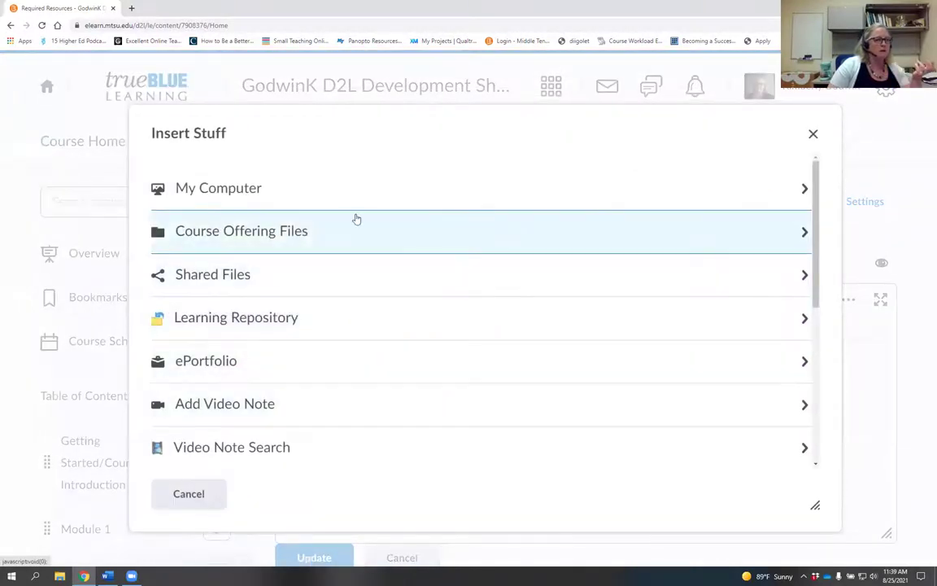
pyautogui.click(210, 495)
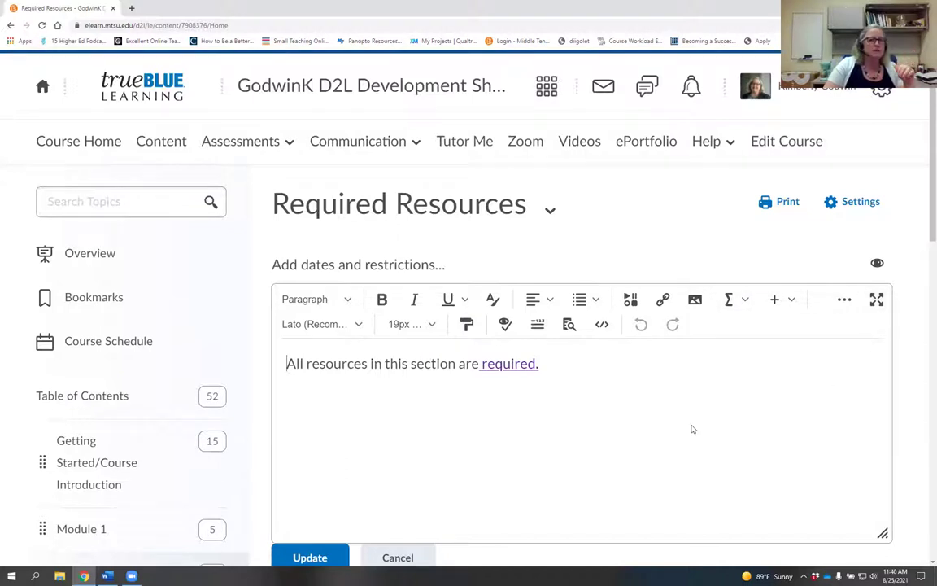
# Step: Add a new line with a short test greeting below the Required Resources description sentence
pyautogui.doubleClick(580, 367)
pyautogui.click(580, 367)
pyautogui.press('Return')
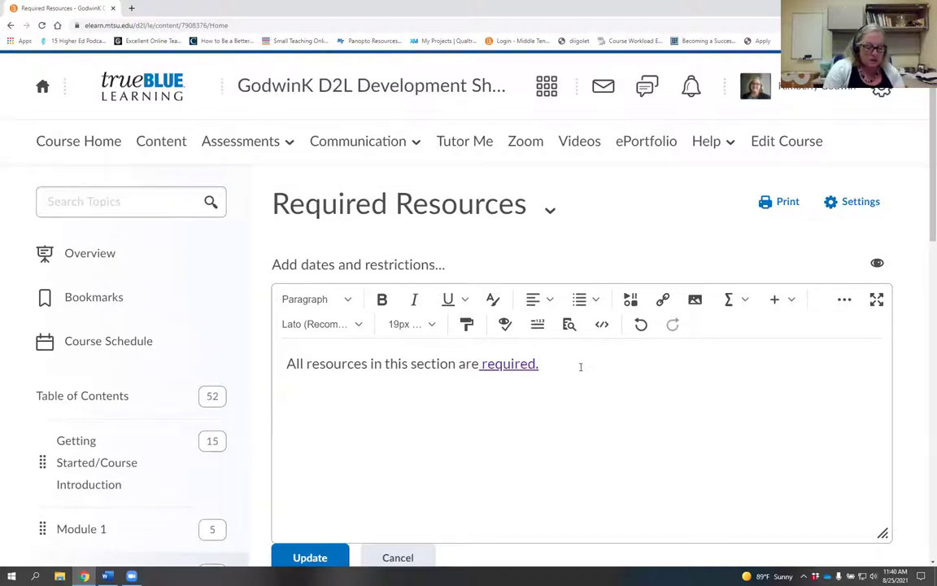
pyautogui.write('hi')
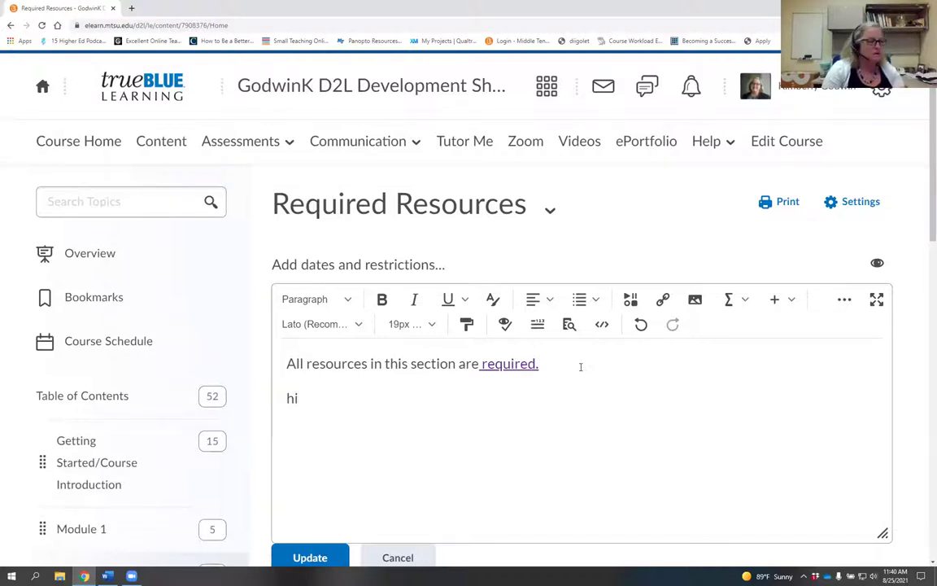
pyautogui.write('imkim')
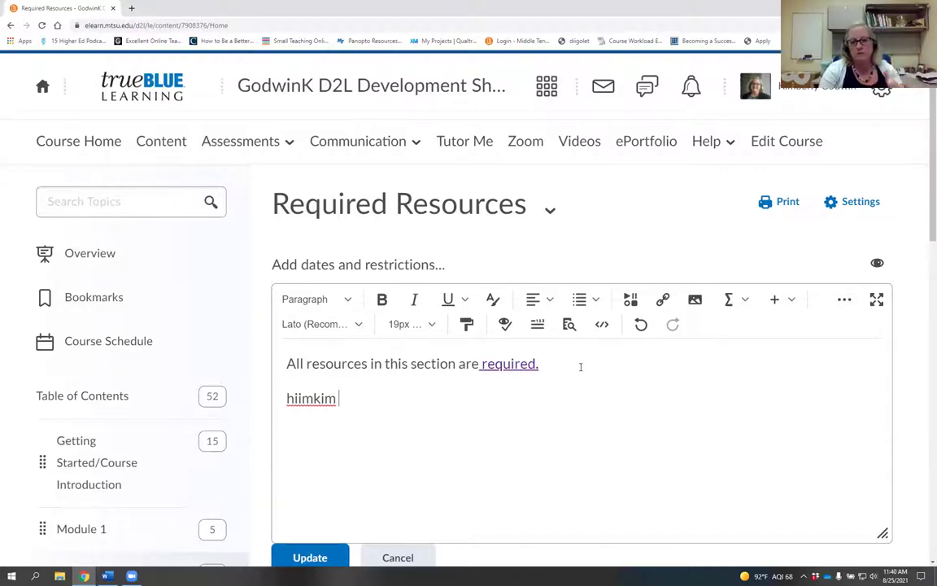
# Step: Delete the test greeting and its line from the description, keeping the original sentence
pyautogui.press('BackSpace')
pyautogui.press('BackSpace')
pyautogui.press('BackSpace')
pyautogui.press('BackSpace')
pyautogui.press('BackSpace')
pyautogui.press('BackSpace')
pyautogui.press('BackSpace')
pyautogui.press('BackSpace')
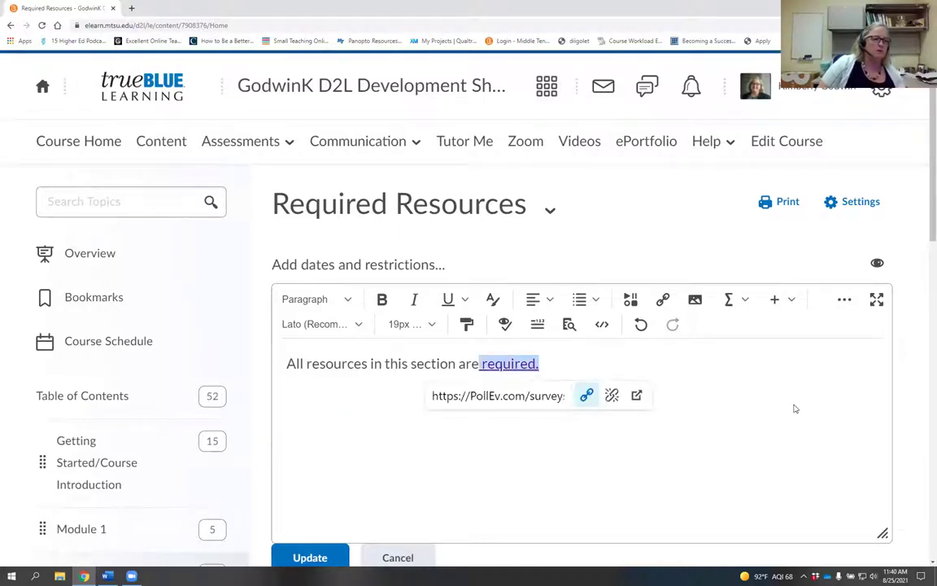
pyautogui.click(382, 362)
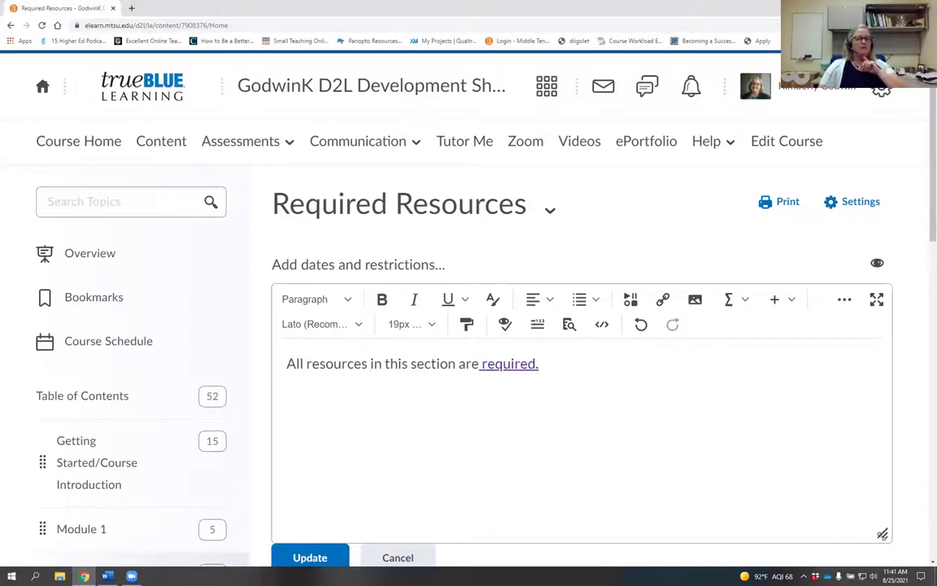
# Step: Try resizing the description editor and using its full-screen view, and save the description with Update
pyautogui.moveTo(883, 533); pyautogui.dragTo(882, 492)
pyautogui.moveTo(911, 421); pyautogui.dragTo(906, 530)
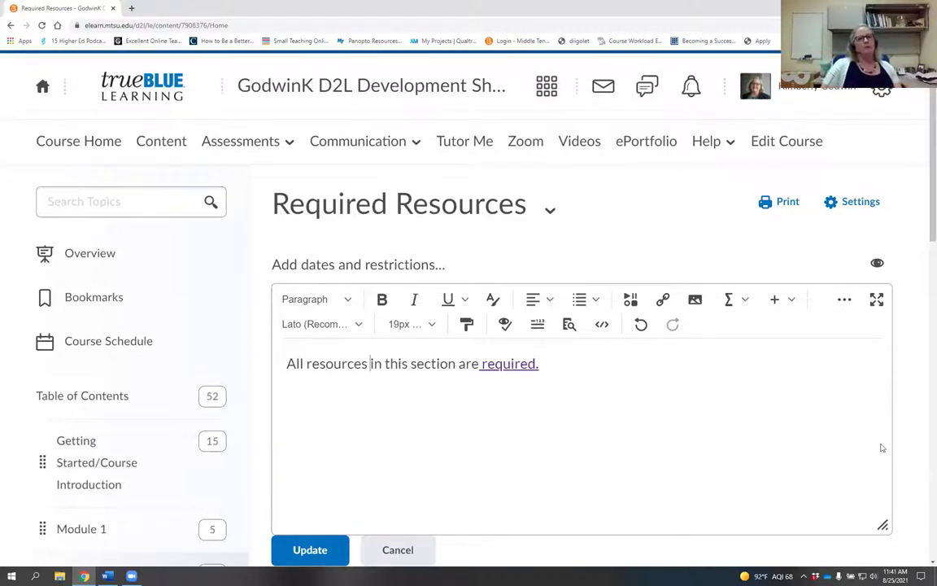
pyautogui.click(877, 301)
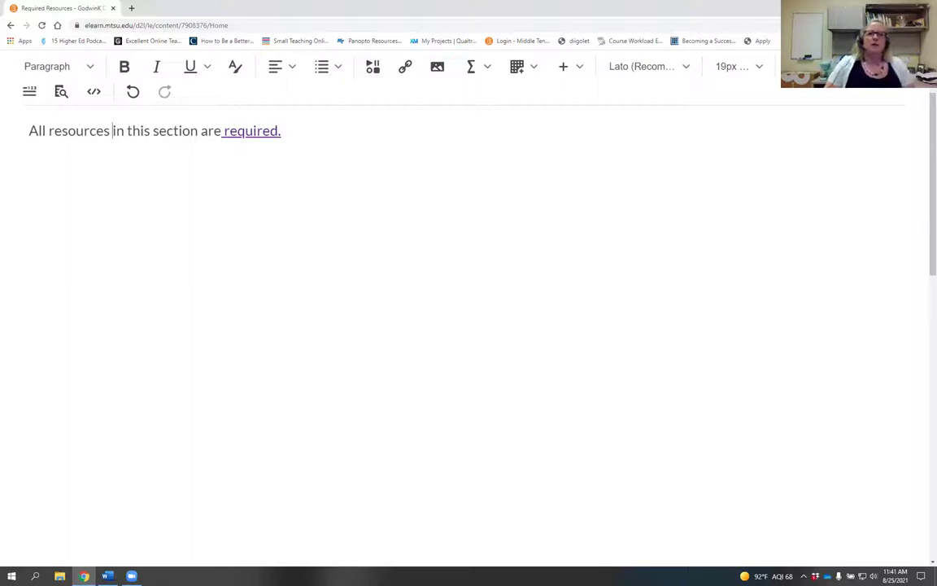
pyautogui.click(887, 66)
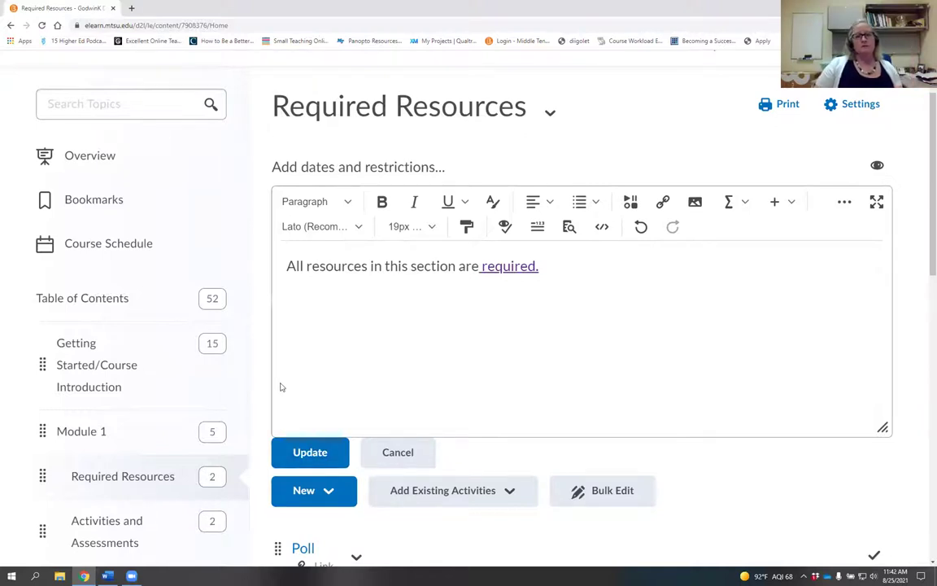
pyautogui.click(310, 451)
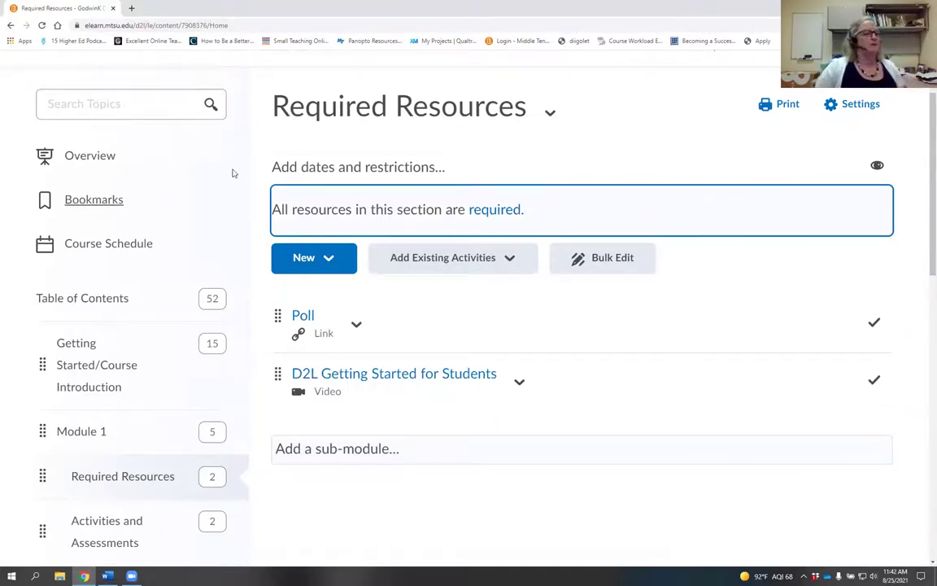
# Step: Go to the course Grades and open the student's Introductory Post discussion assessment in an enlarged window
pyautogui.scroll(2, 559, 161)
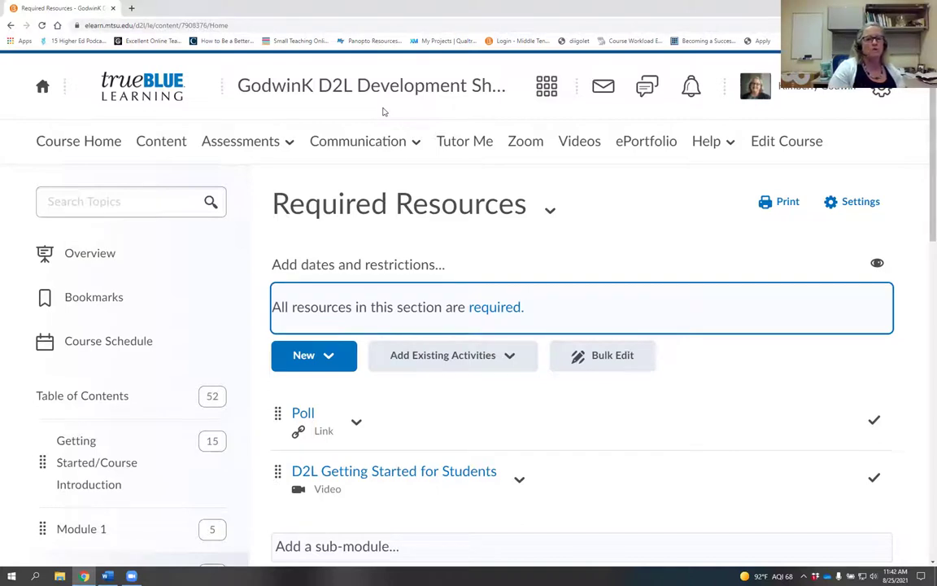
pyautogui.click(289, 144)
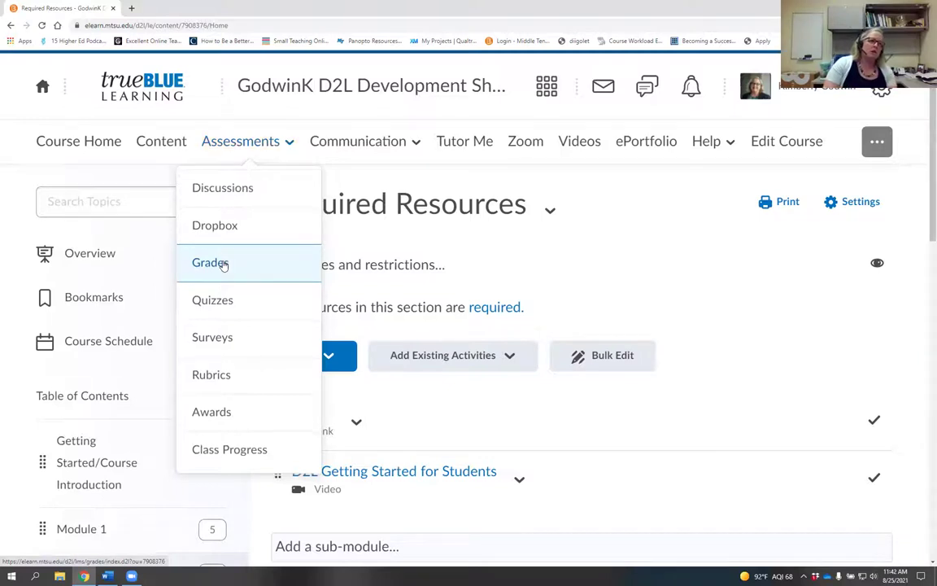
pyautogui.click(223, 265)
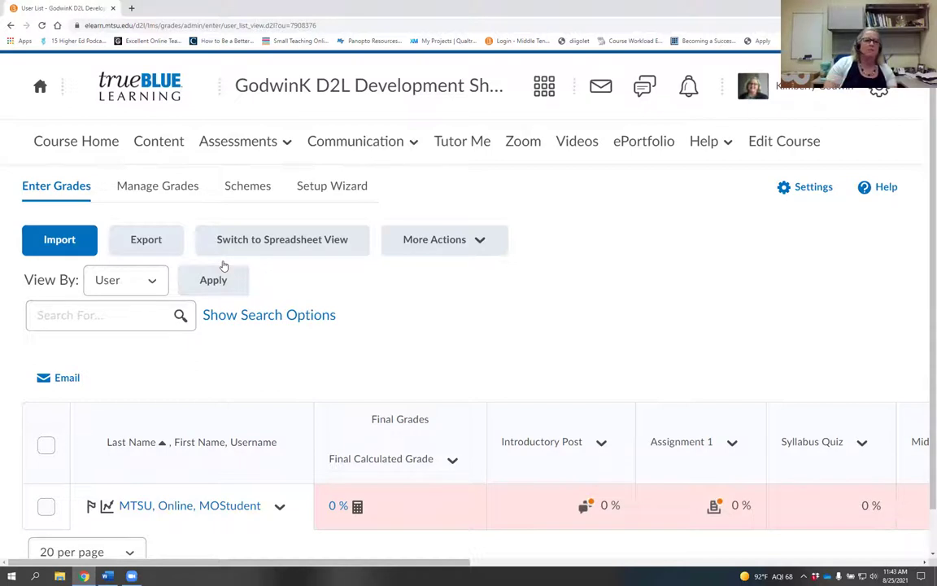
pyautogui.click(584, 516)
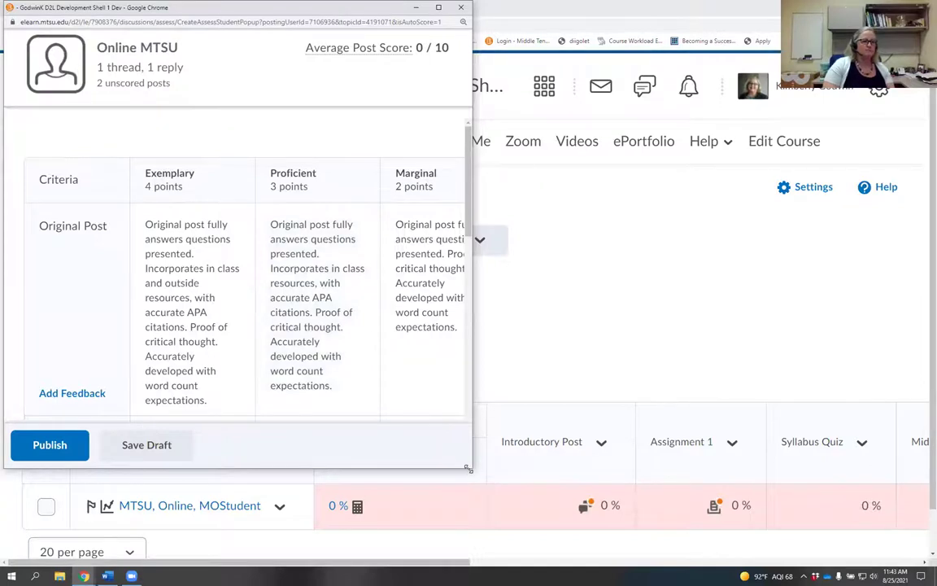
pyautogui.moveTo(469, 469); pyautogui.dragTo(603, 528)
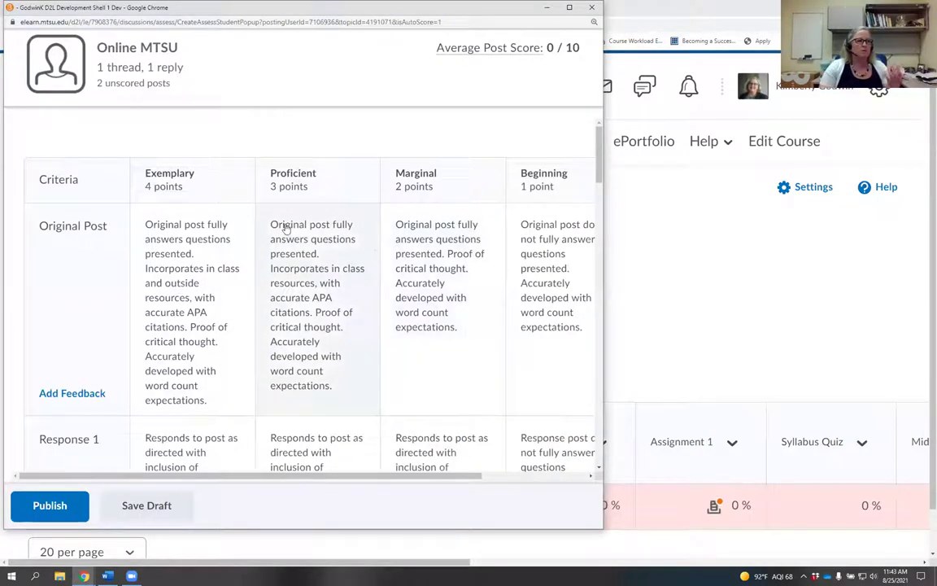
# Step: In the discussion rubric, rate Original Post as Exemplary and Response 1 as Proficient
pyautogui.click(191, 293)
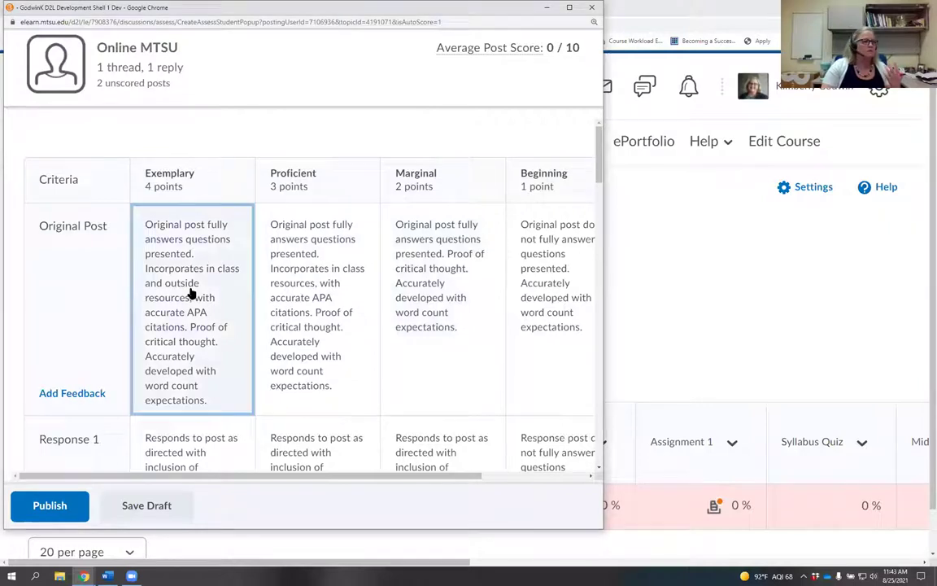
pyautogui.click(329, 441)
pyautogui.scroll(-6, 396, 339)
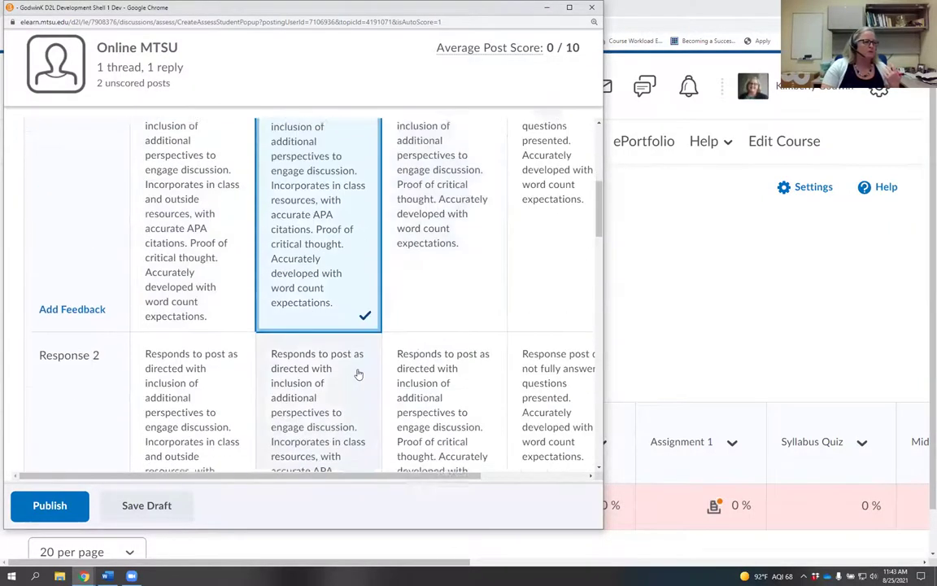
# Step: Review the rest of the rubric, the general feedback field and the student's posts, and return to the grade list
pyautogui.scroll(-10, 353, 370)
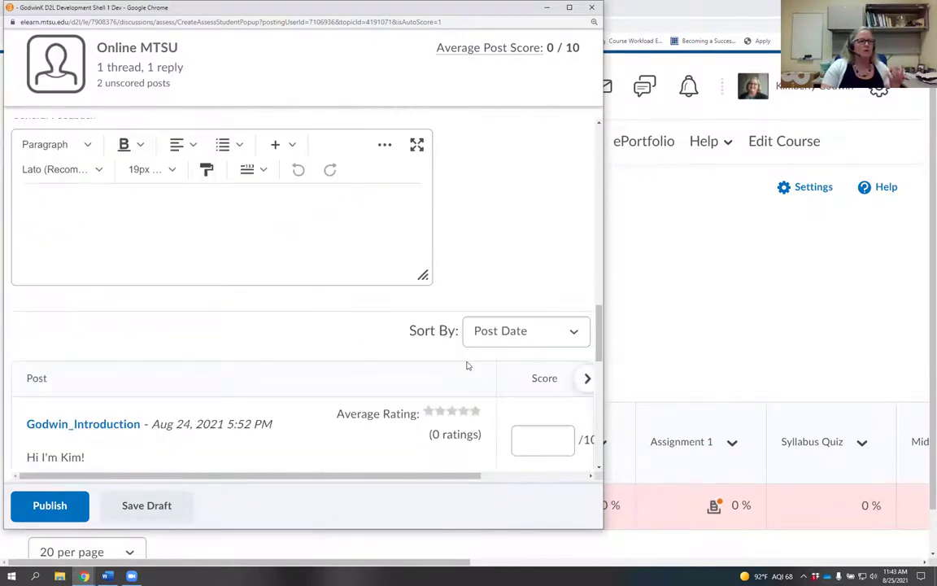
pyautogui.scroll(-3, 472, 380)
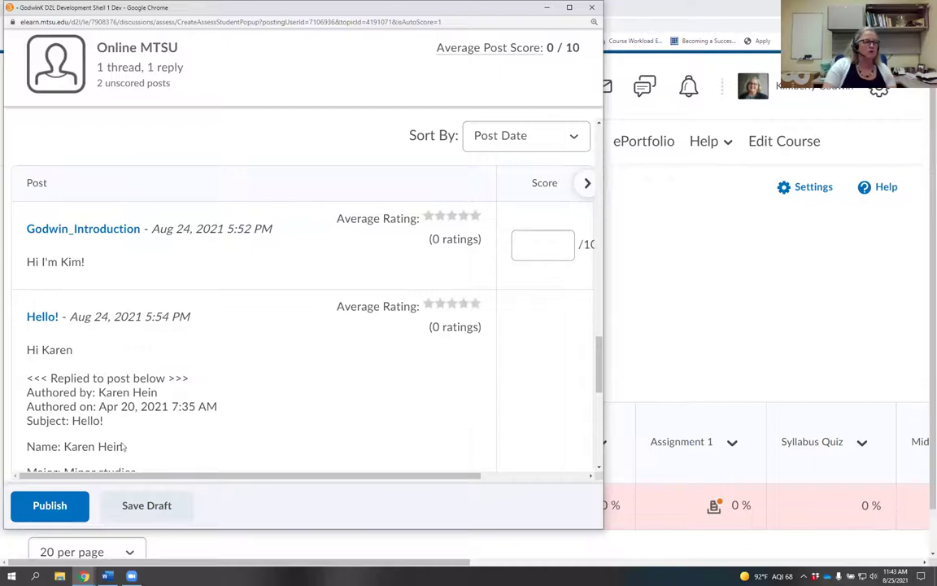
pyautogui.scroll(15, 472, 222)
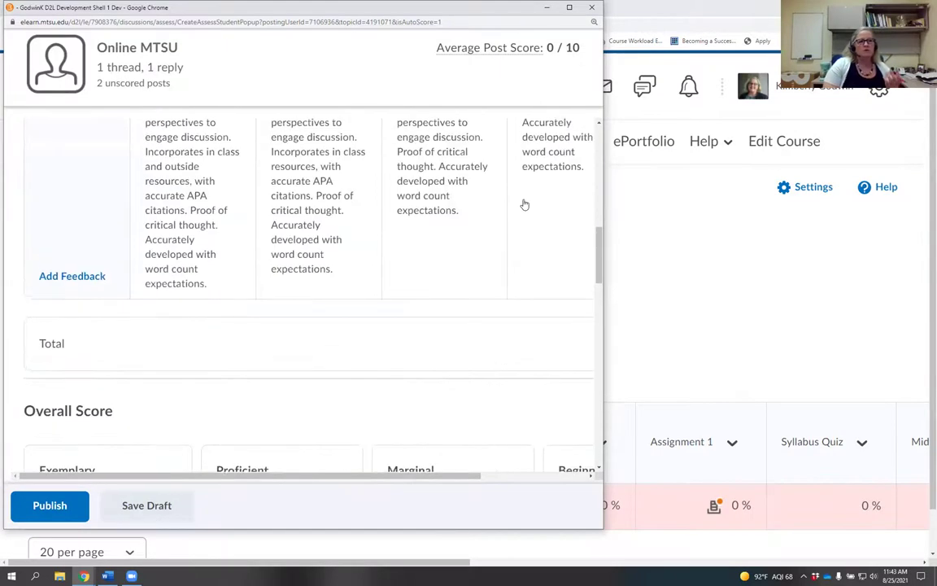
pyautogui.scroll(5, 480, 144)
pyautogui.moveTo(422, 162); pyautogui.dragTo(551, 214)
pyautogui.click(747, 187)
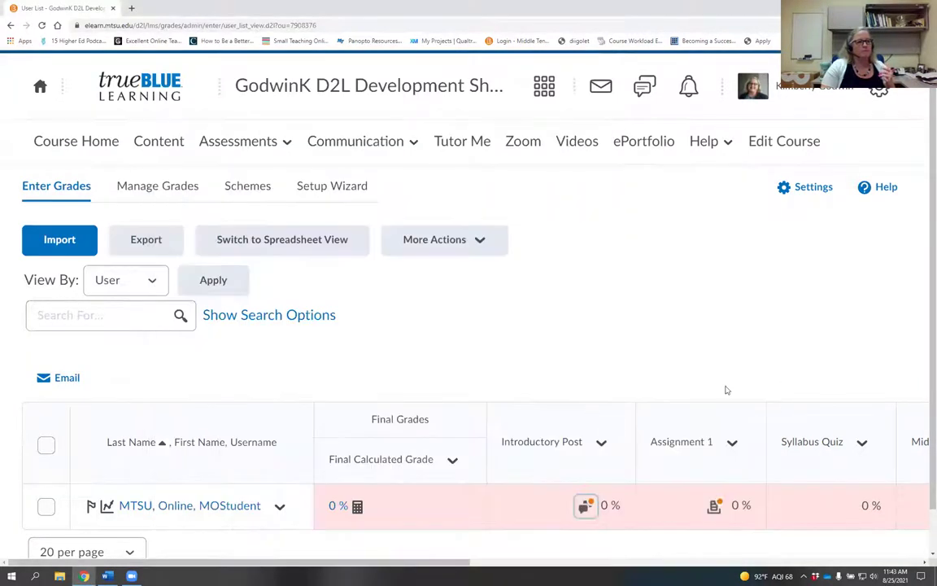
# Step: Open the student's Assignment 1 submission from the grade list and expand the Infographic Assignment Rubric
pyautogui.scroll(-1, 764, 376)
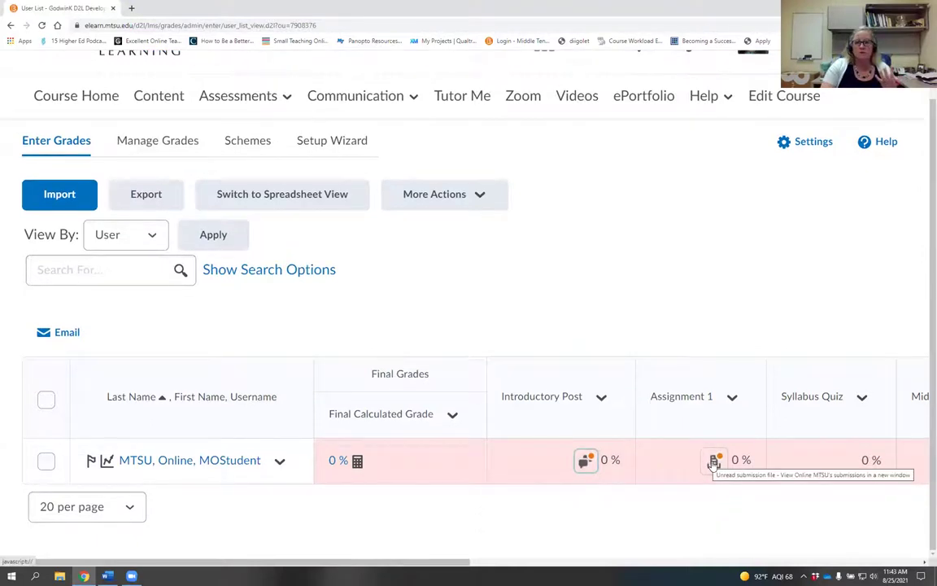
pyautogui.click(714, 461)
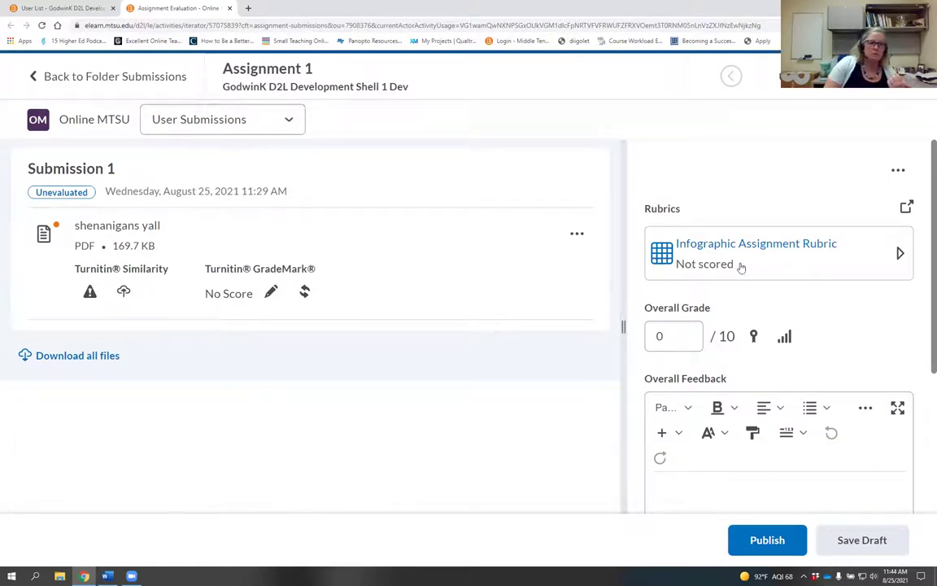
pyautogui.click(774, 245)
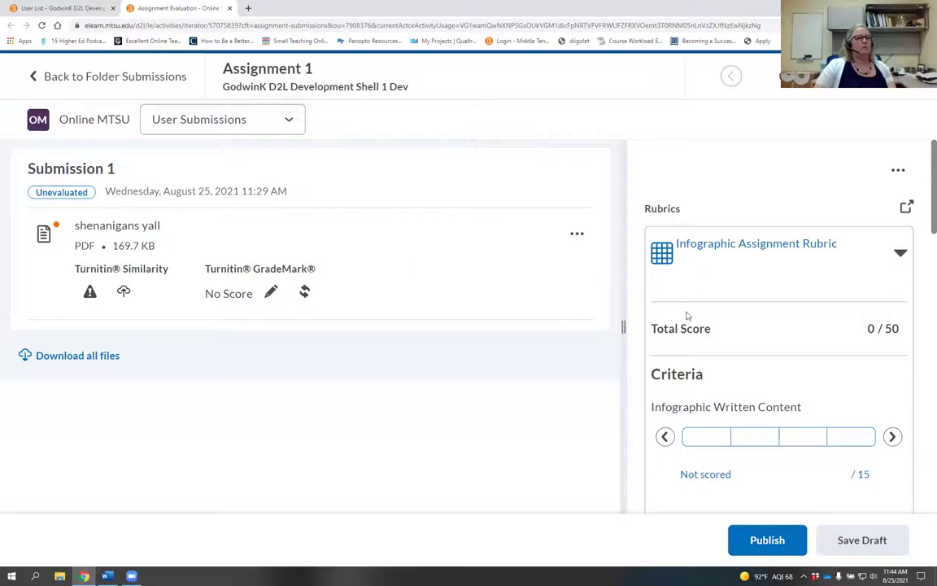
pyautogui.scroll(-1, 763, 320)
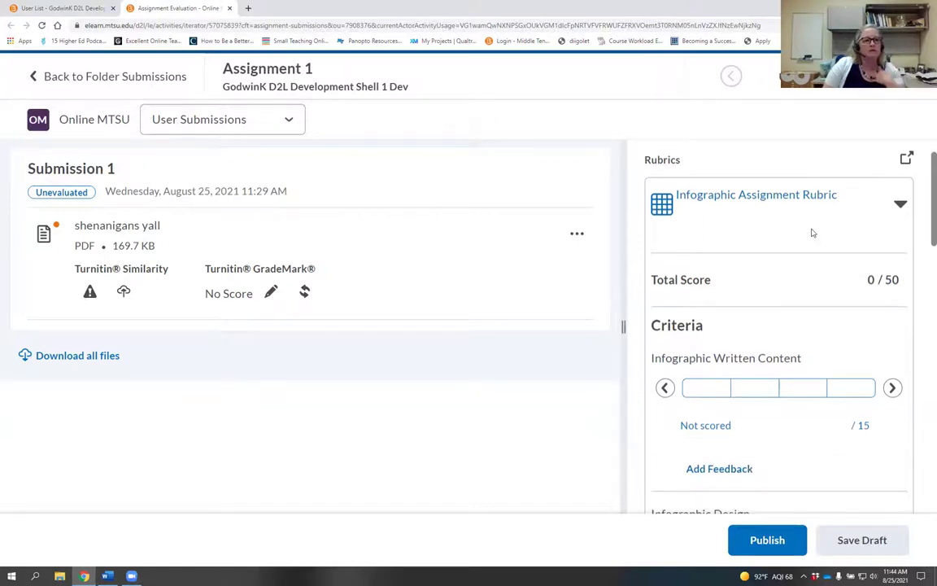
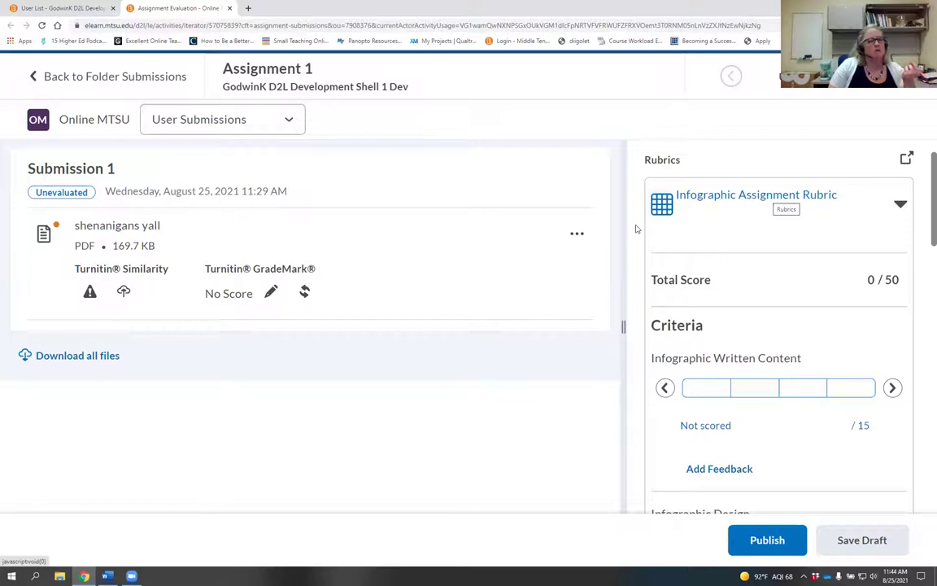
# Step: Open the submitted PDF shenanigans yall and preview the Exemplary and Proficient levels of the Infographic Written Content criterion beside it
pyautogui.click(106, 227)
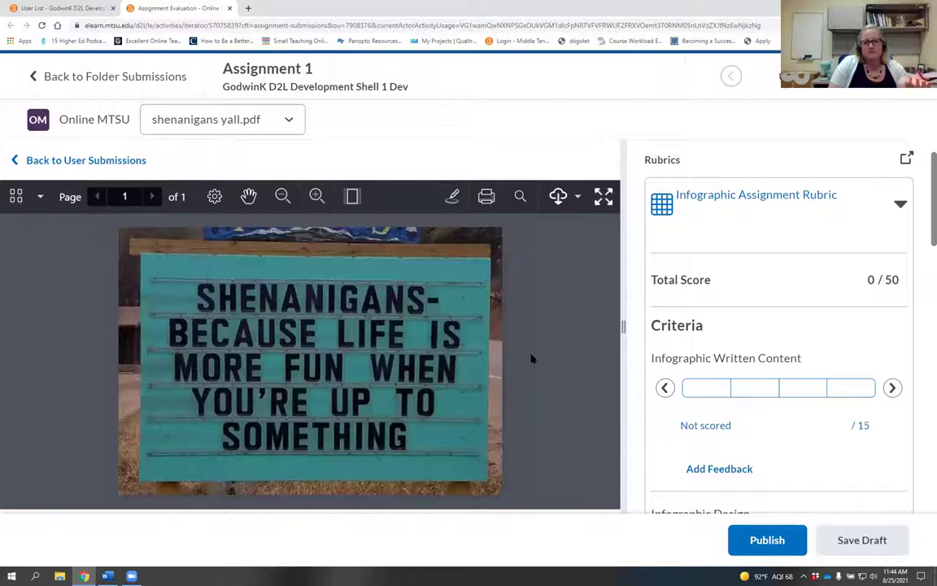
pyautogui.scroll(-2, 732, 350)
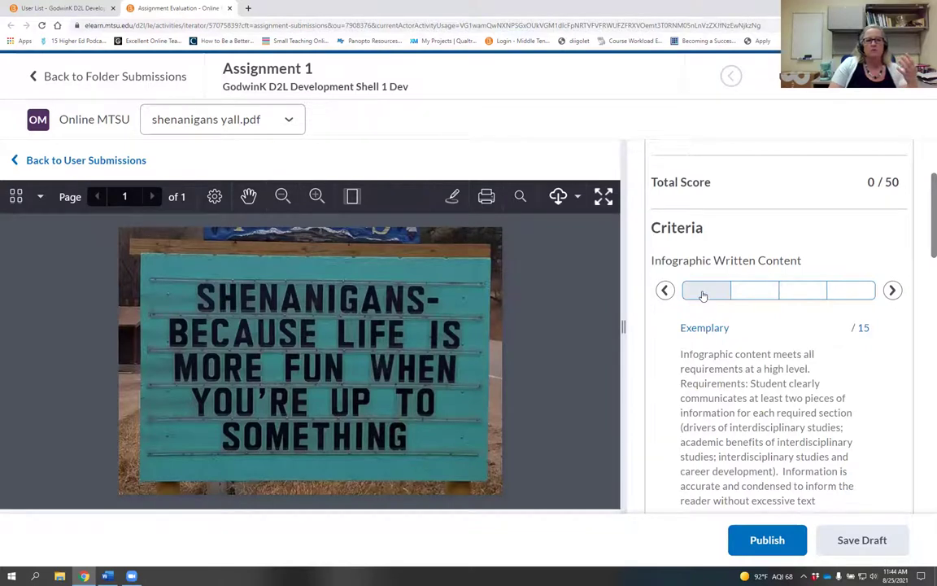
pyautogui.scroll(-1, 704, 295)
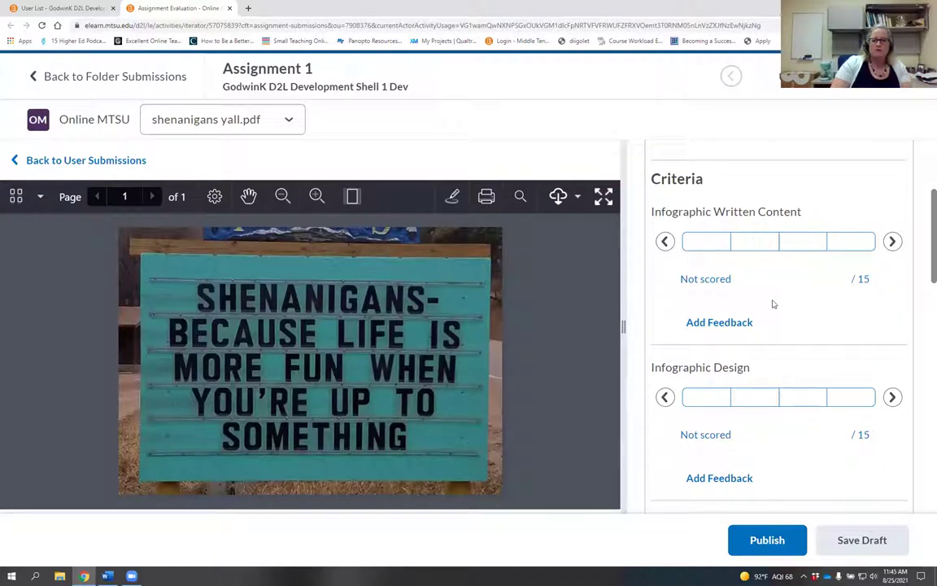
pyautogui.scroll(-1, 753, 301)
pyautogui.click(711, 195)
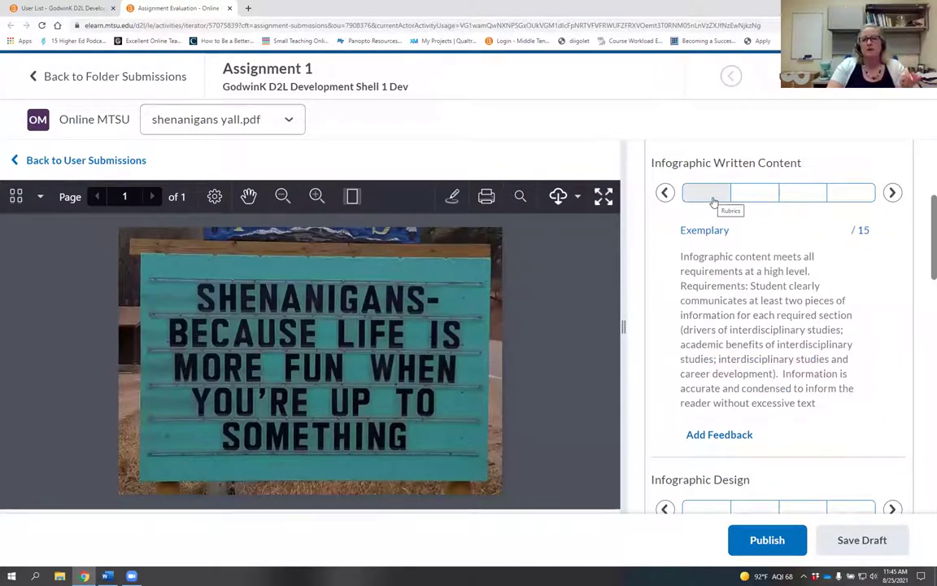
pyautogui.click(715, 202)
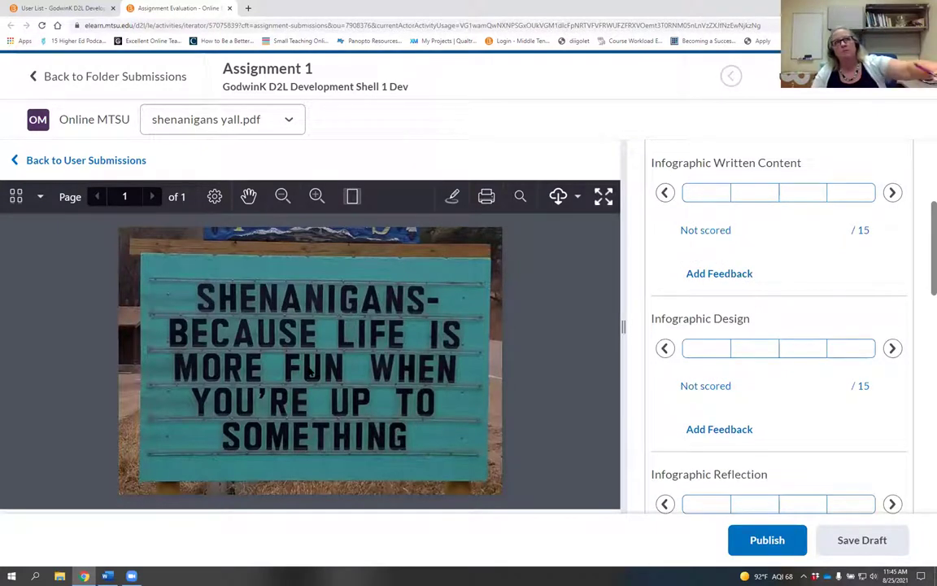
pyautogui.click(742, 197)
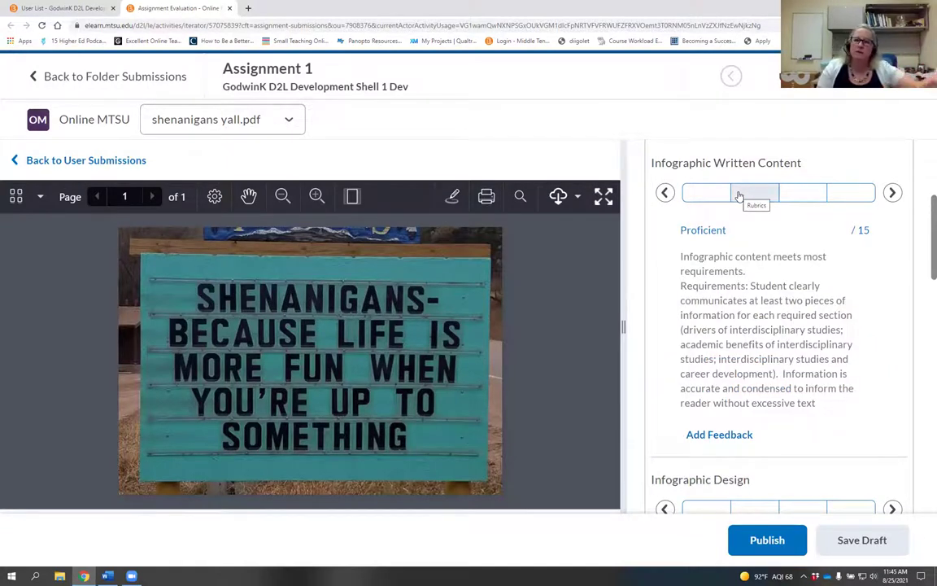
# Step: Compare the performance levels of the Infographic Written Content criterion and rate it as Exemplary
pyautogui.click(739, 197)
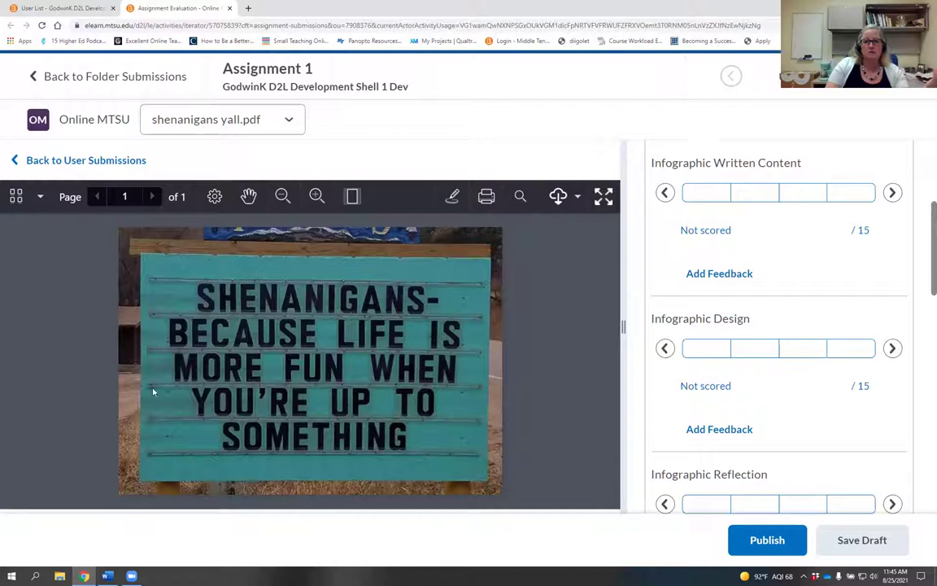
pyautogui.click(753, 192)
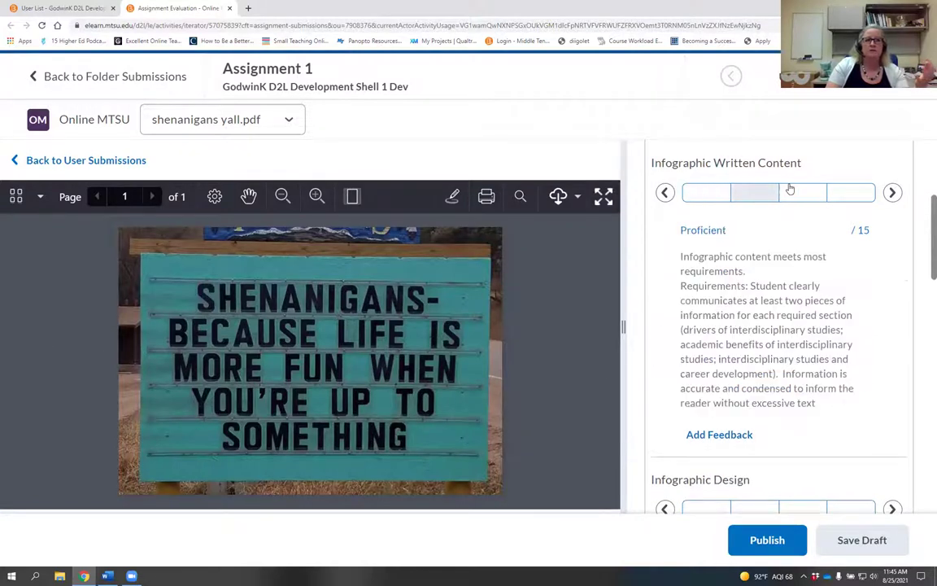
pyautogui.click(790, 189)
pyautogui.click(769, 192)
pyautogui.click(708, 195)
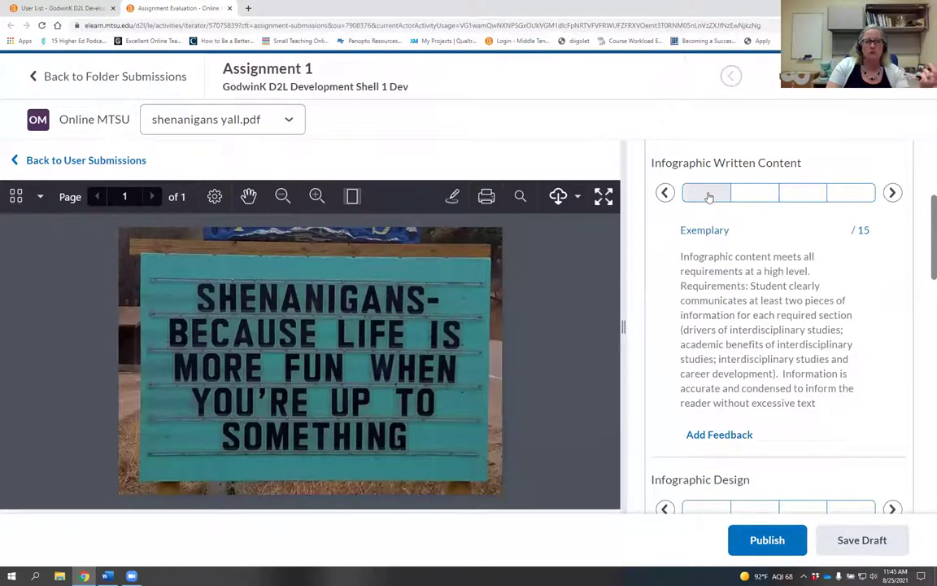
pyautogui.click(800, 194)
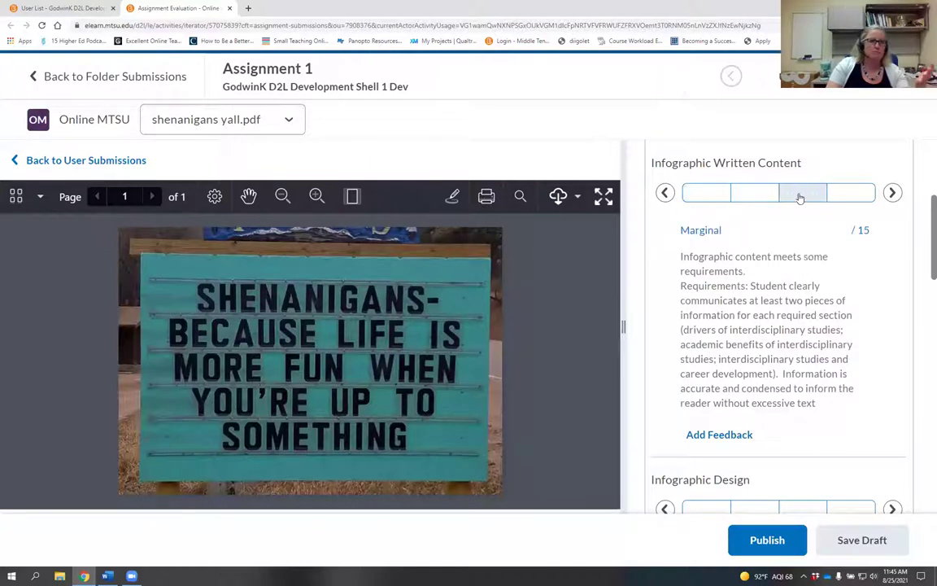
pyautogui.click(710, 198)
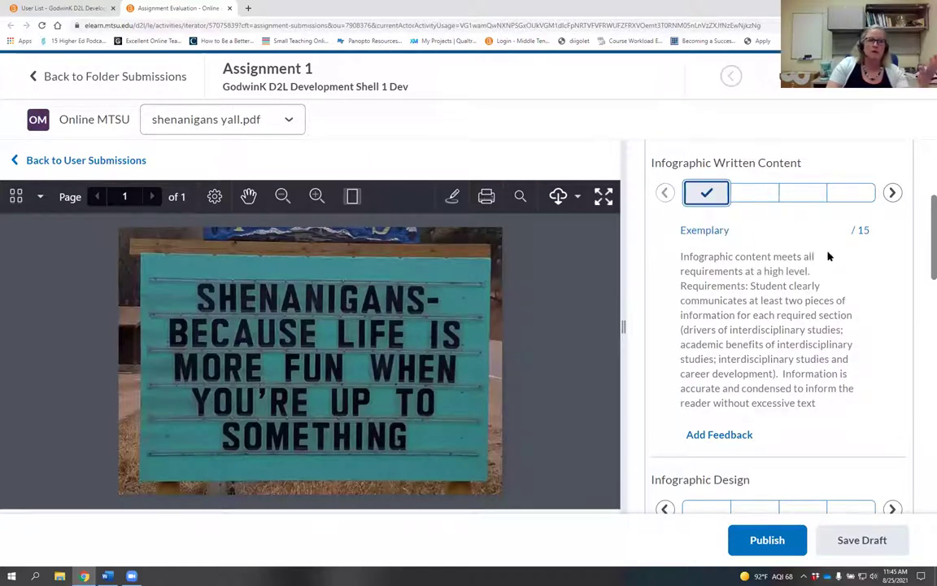
# Step: Rate the Infographic Design, Infographic Reflection and Conventions of Language criteria as Exemplary
pyautogui.scroll(-1, 828, 255)
pyautogui.scroll(-1, 813, 326)
pyautogui.click(715, 411)
pyautogui.scroll(-4, 797, 331)
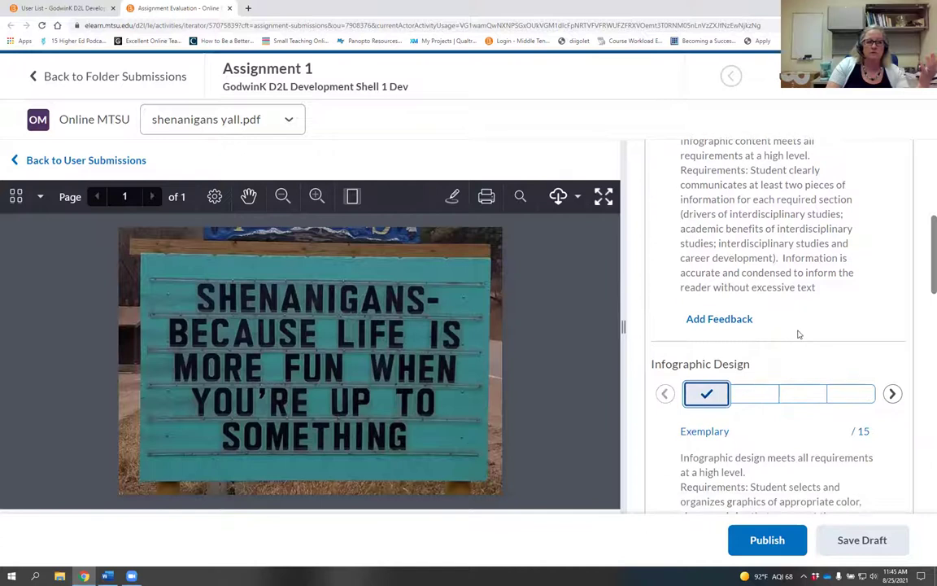
pyautogui.scroll(-3, 792, 358)
pyautogui.click(704, 406)
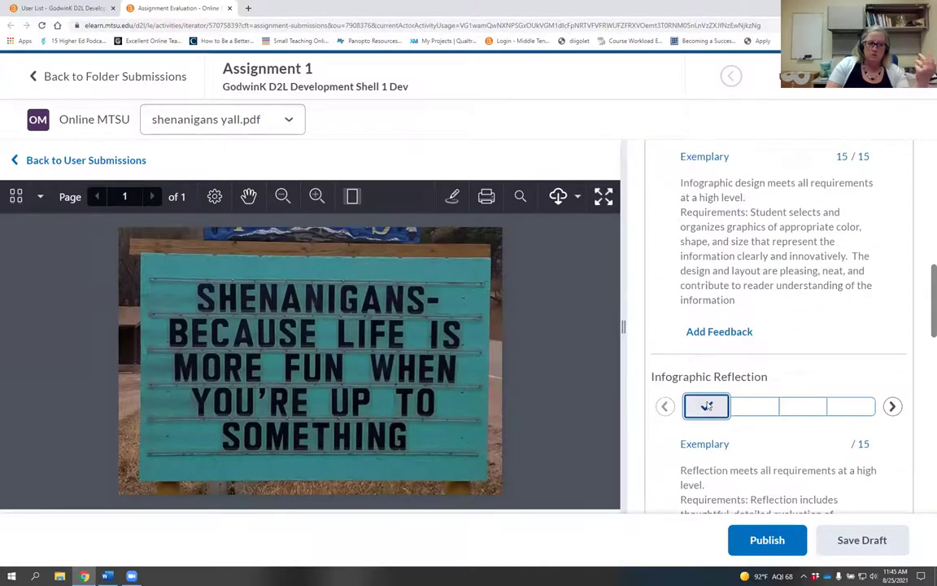
pyautogui.scroll(-1, 799, 347)
pyautogui.scroll(-5, 799, 346)
pyautogui.click(705, 303)
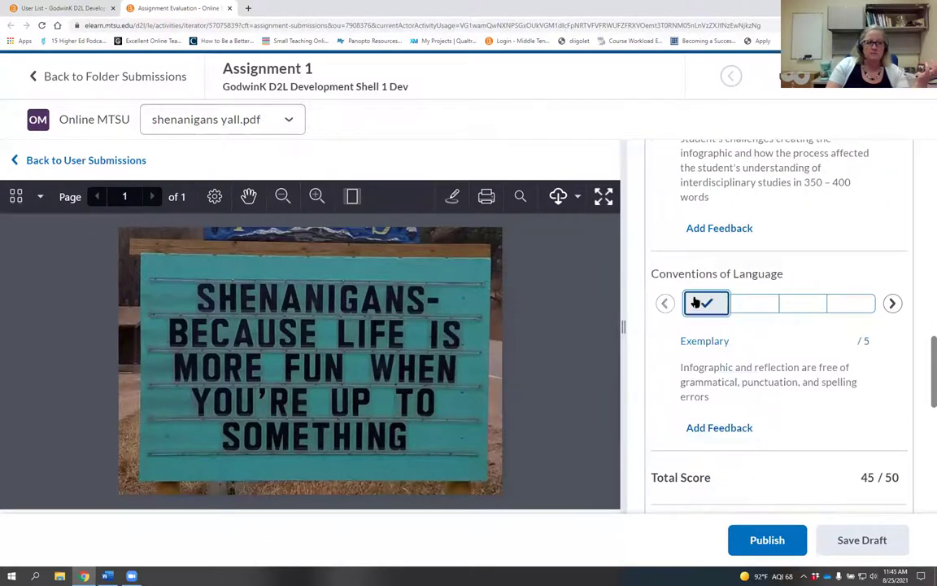
# Step: Enter "feedback" as the overall feedback for Assignment 1 and publish the evaluation
pyautogui.scroll(-3, 826, 258)
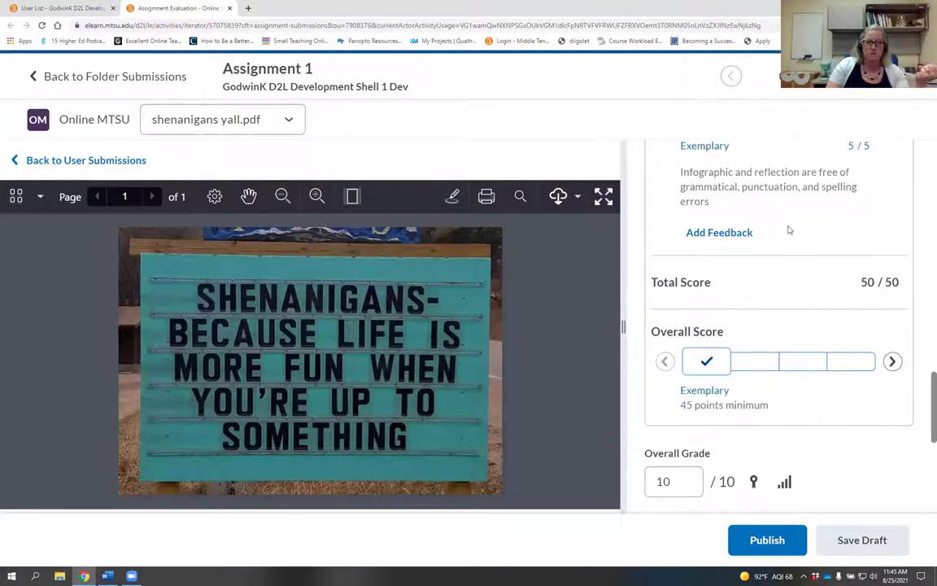
pyautogui.scroll(-1, 812, 234)
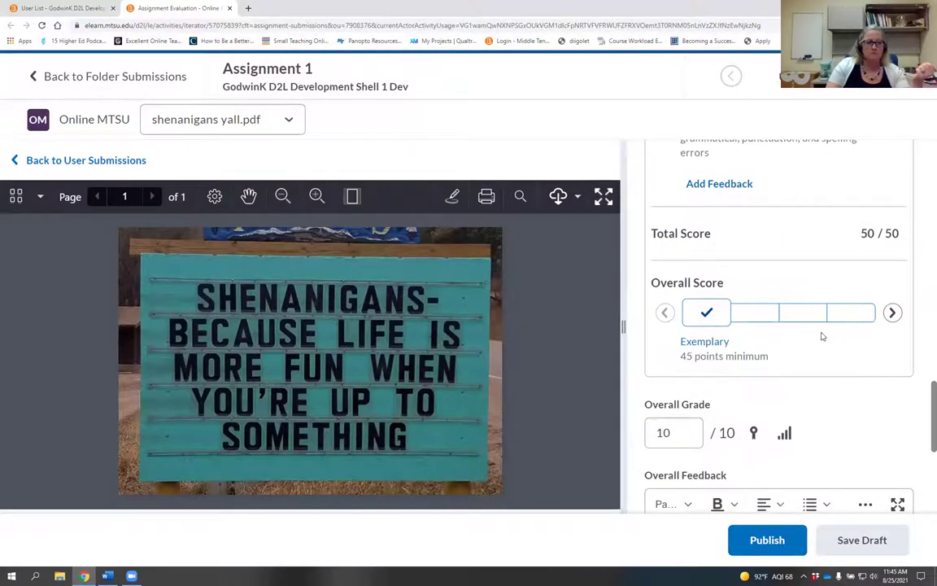
pyautogui.scroll(-3, 820, 334)
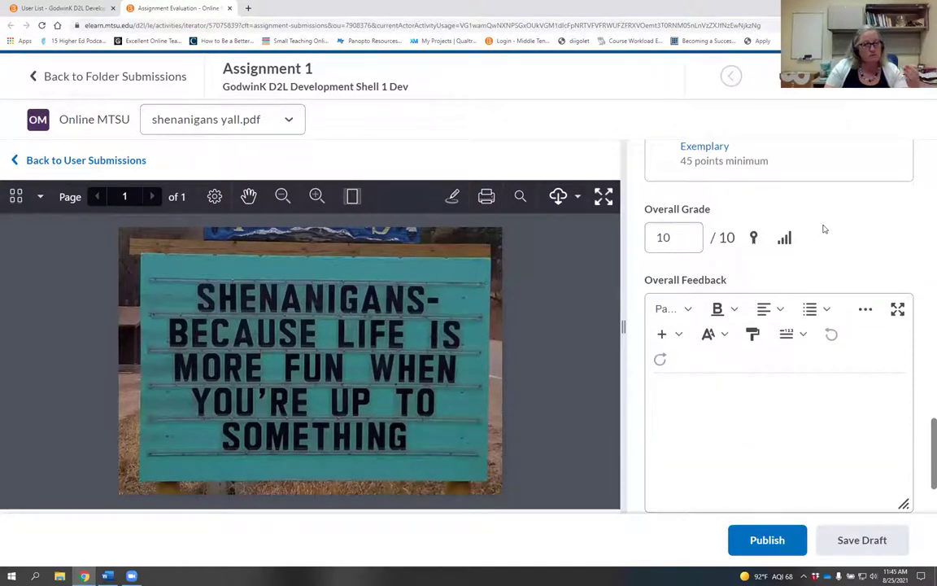
pyautogui.click(788, 404)
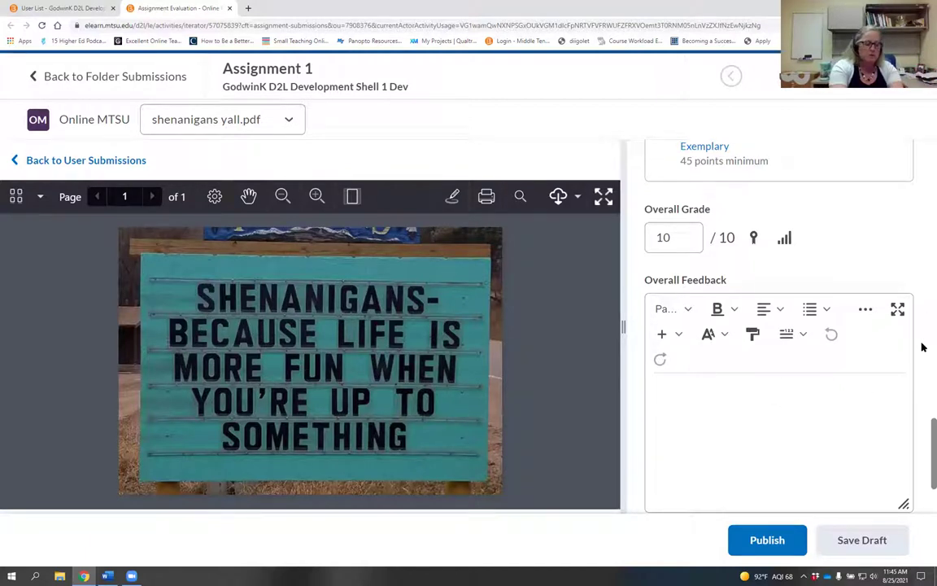
pyautogui.write('feedback')
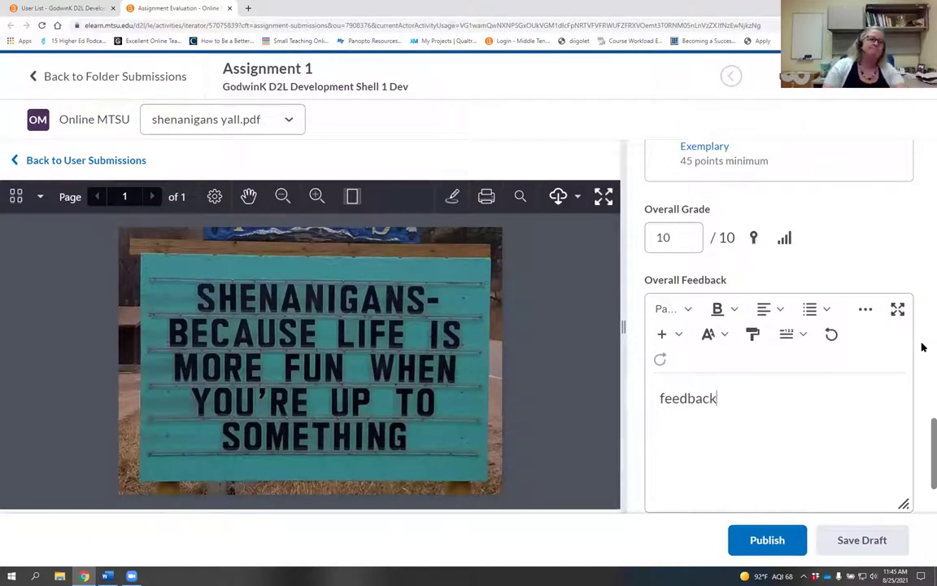
pyautogui.click(759, 543)
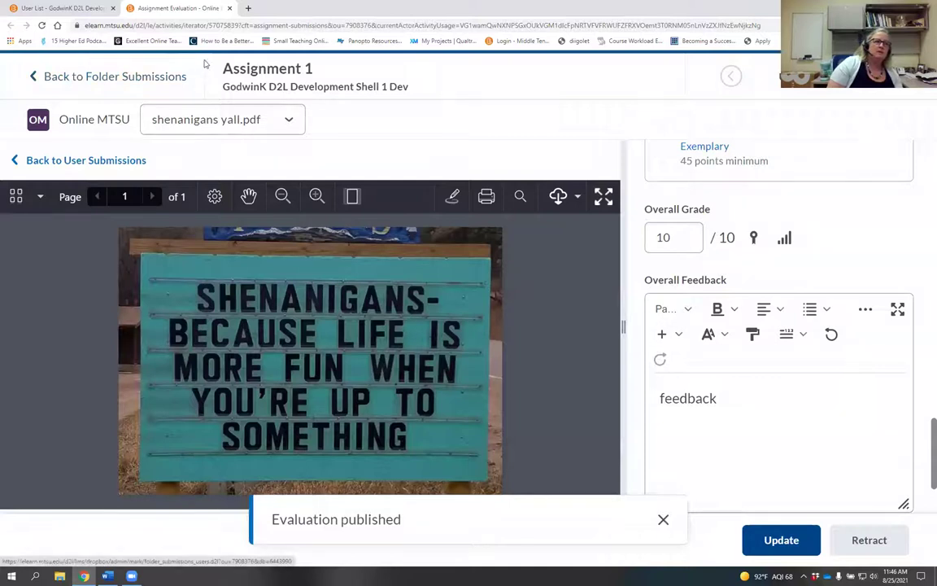
# Step: Return to the grade list and reload it to check the student's Assignment 1 grade
pyautogui.click(73, 10)
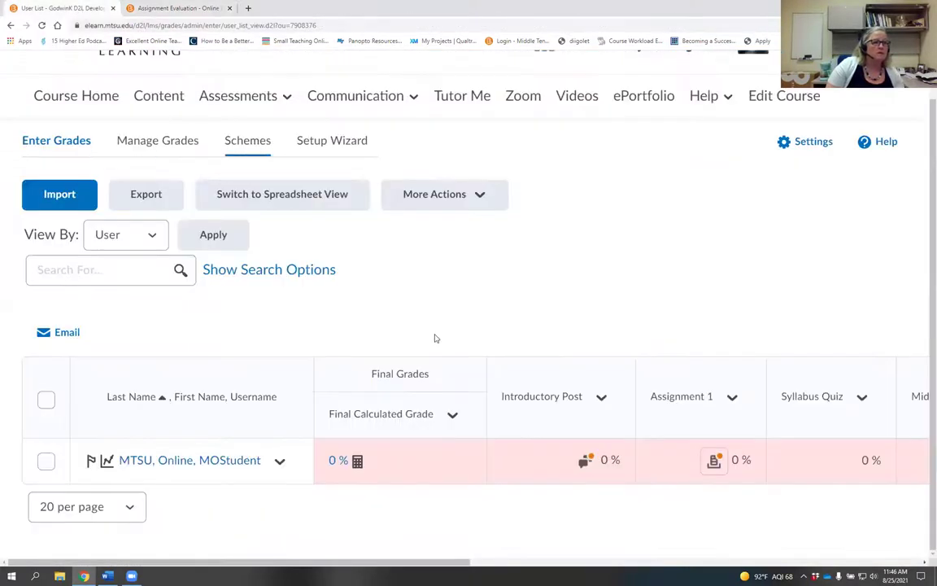
pyautogui.click(43, 26)
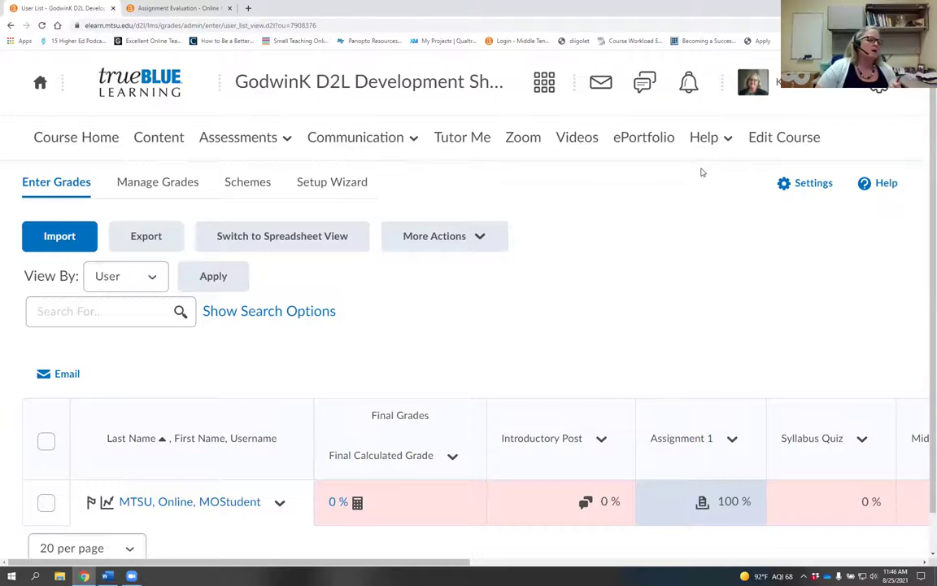
pyautogui.moveTo(805, 138)
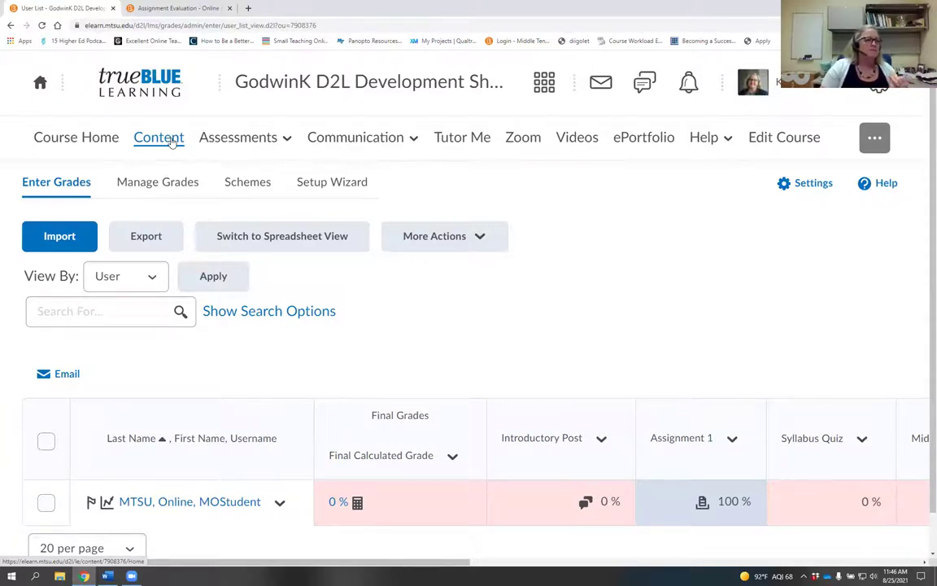
# Step: Open the Module 1 Checklist from the course content and look through its Theme Topic tasks
pyautogui.click(171, 142)
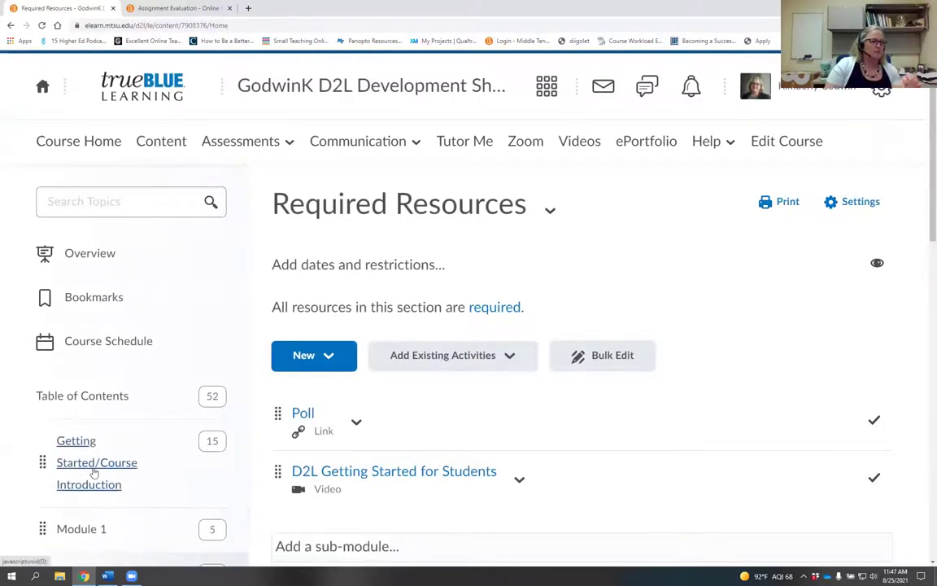
pyautogui.scroll(-1, 94, 470)
pyautogui.click(102, 430)
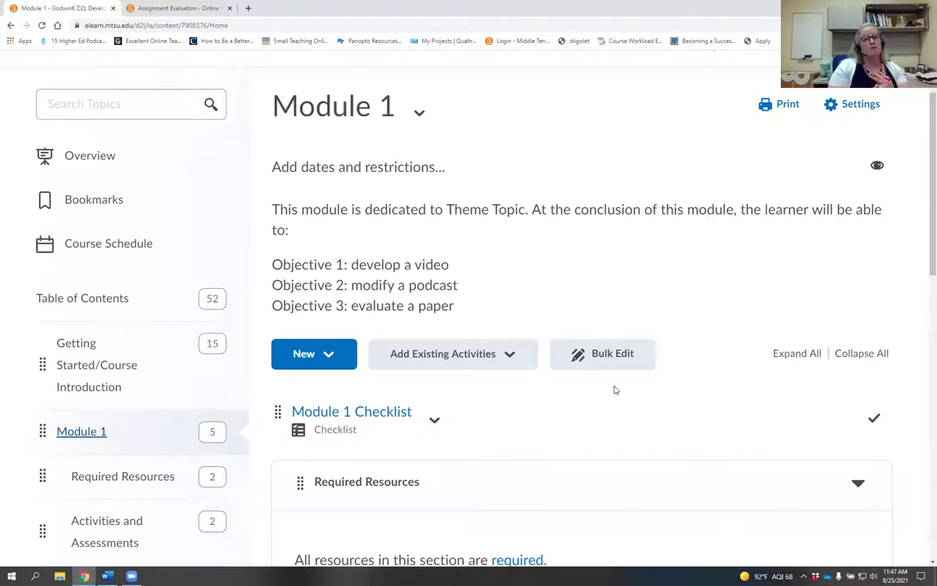
pyautogui.click(351, 413)
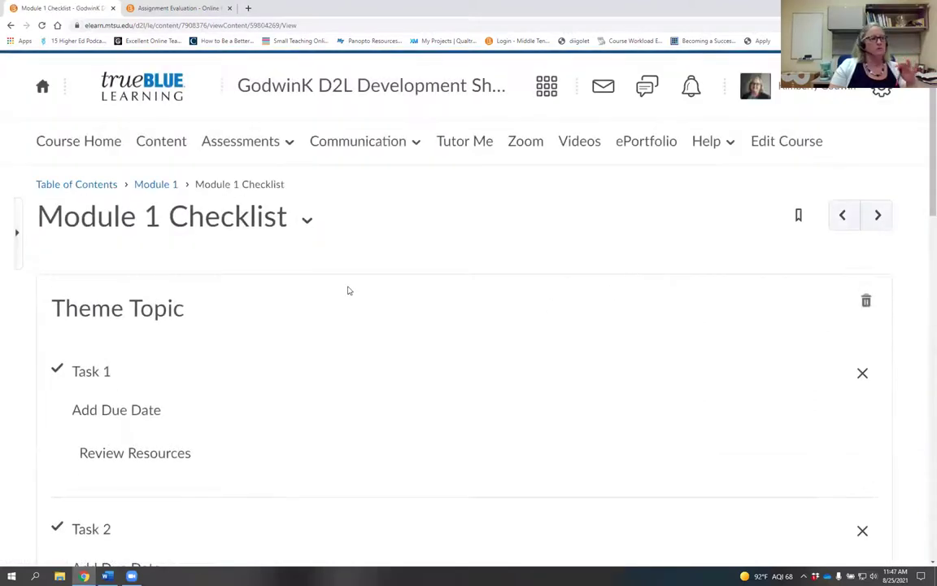
pyautogui.scroll(-2, 438, 280)
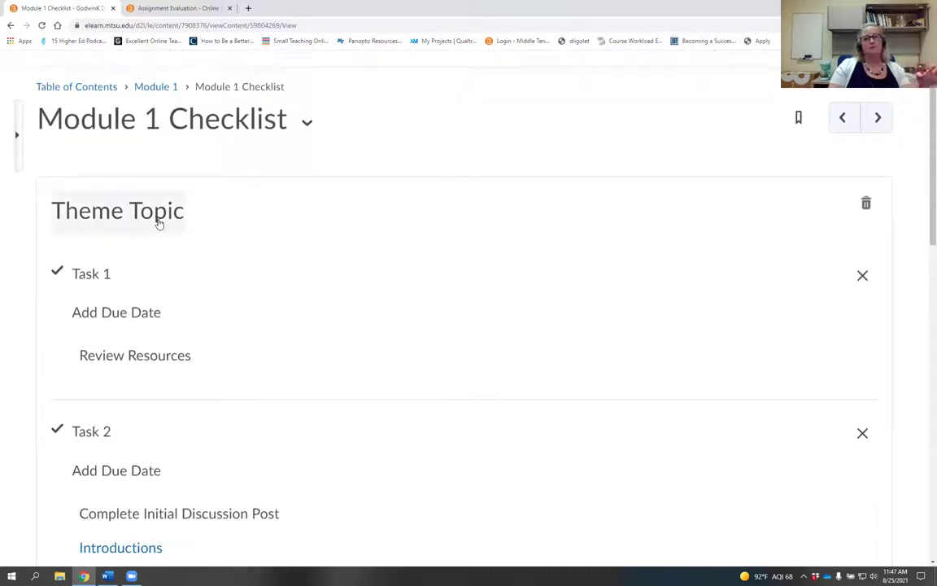
pyautogui.scroll(-2, 379, 251)
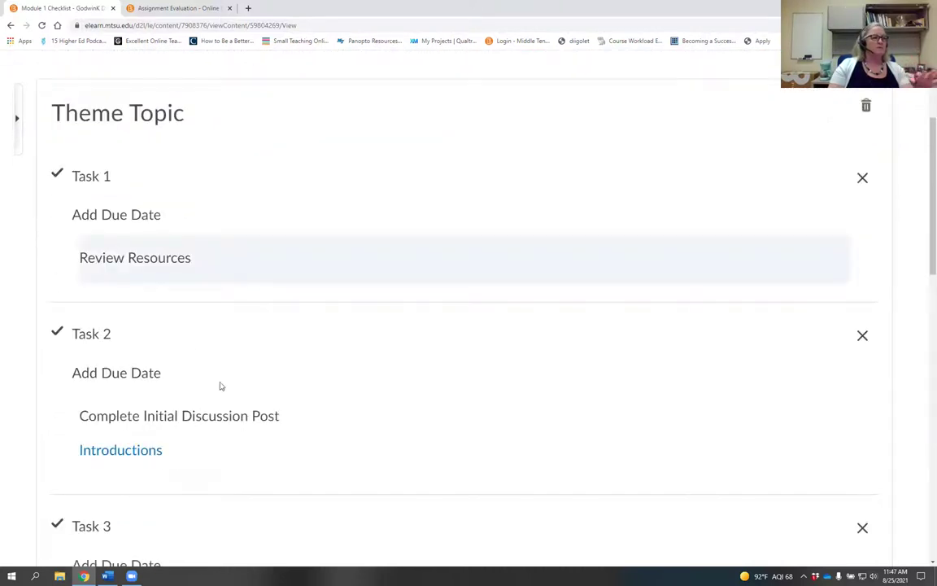
pyautogui.scroll(-1, 343, 411)
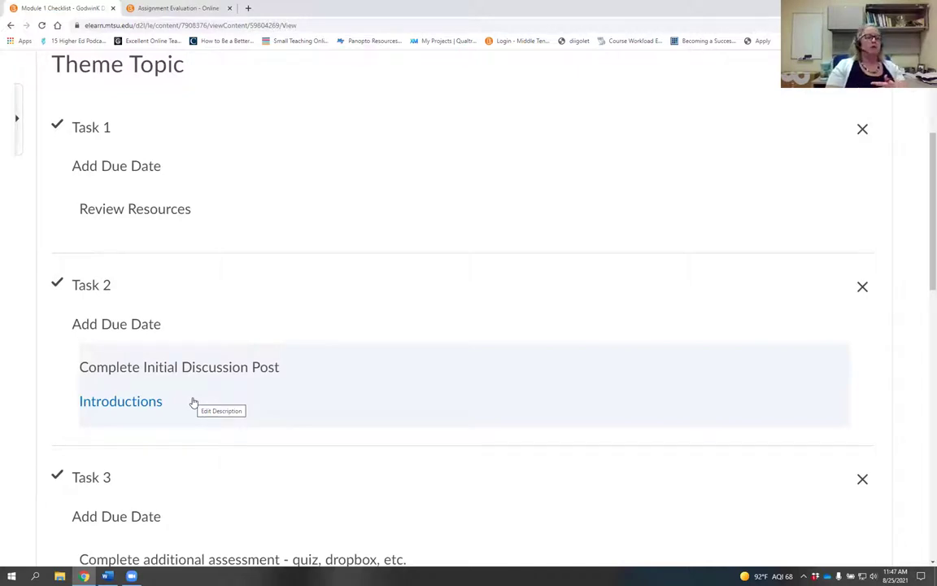
# Step: In Task 1's description, replace "Resources" with a quicklink to Module 1's Required Resources that opens in a new window, and save it
pyautogui.click(280, 215)
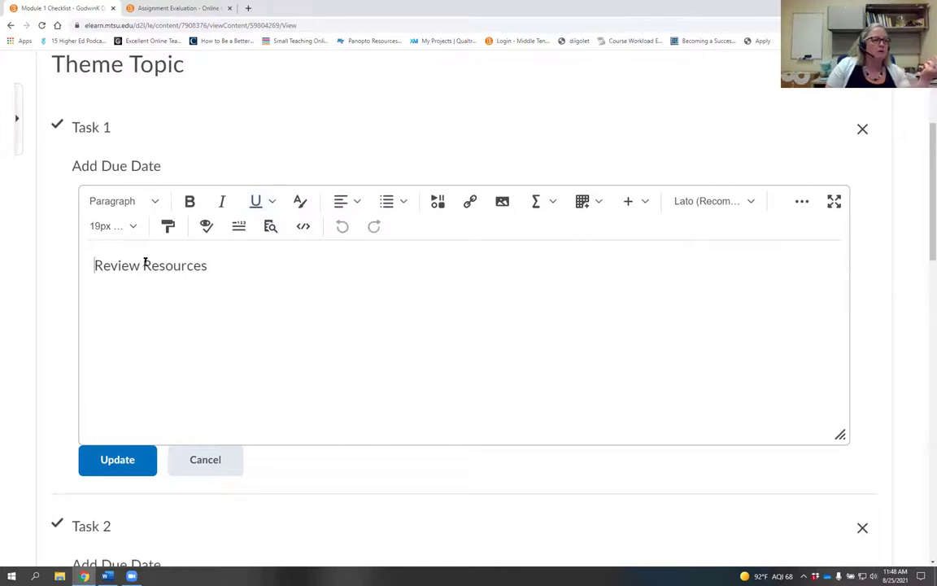
pyautogui.moveTo(144, 265); pyautogui.dragTo(207, 265)
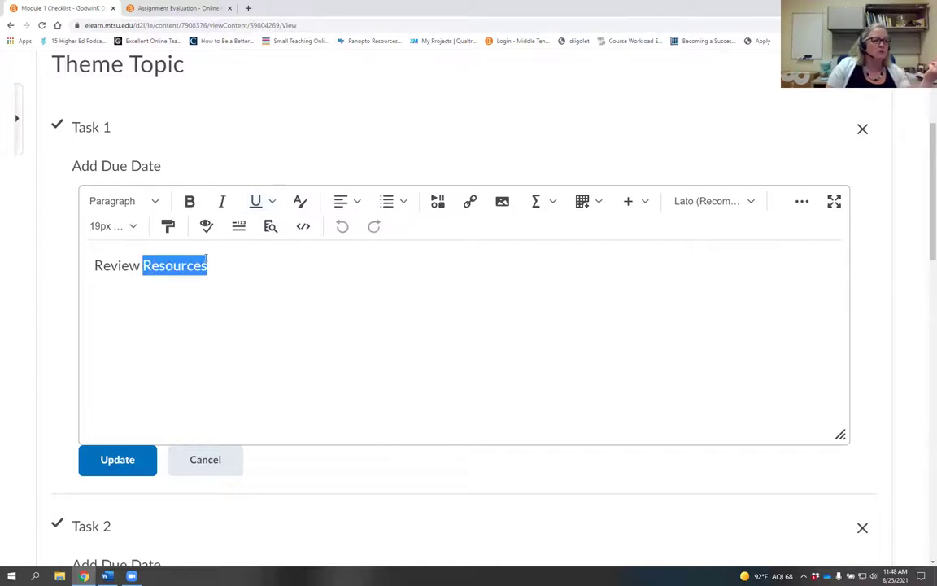
pyautogui.click(471, 201)
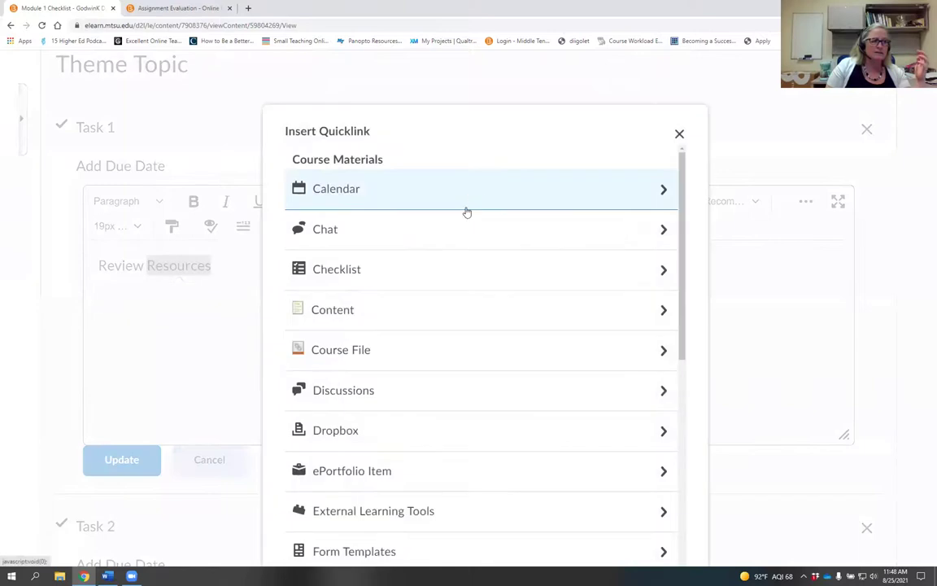
pyautogui.click(437, 311)
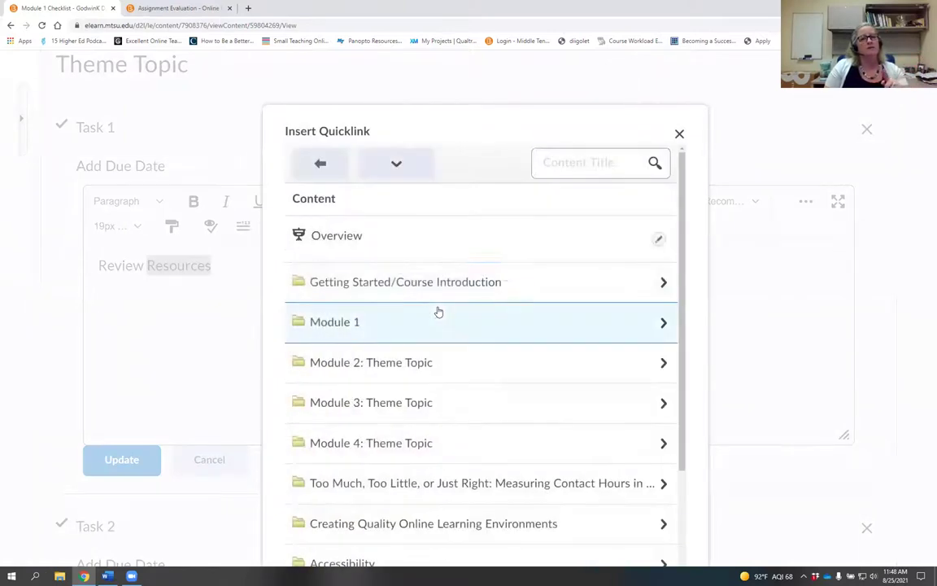
pyautogui.click(659, 324)
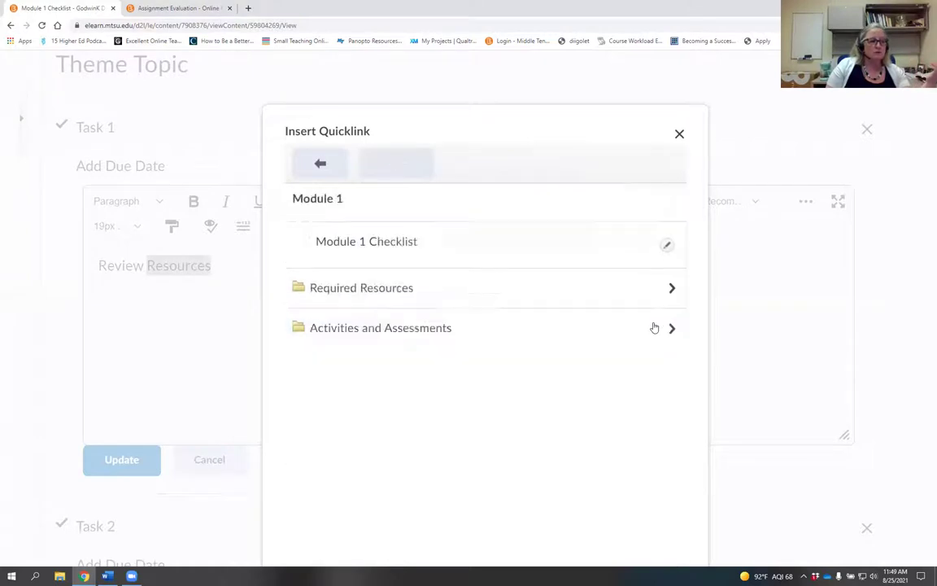
pyautogui.click(490, 294)
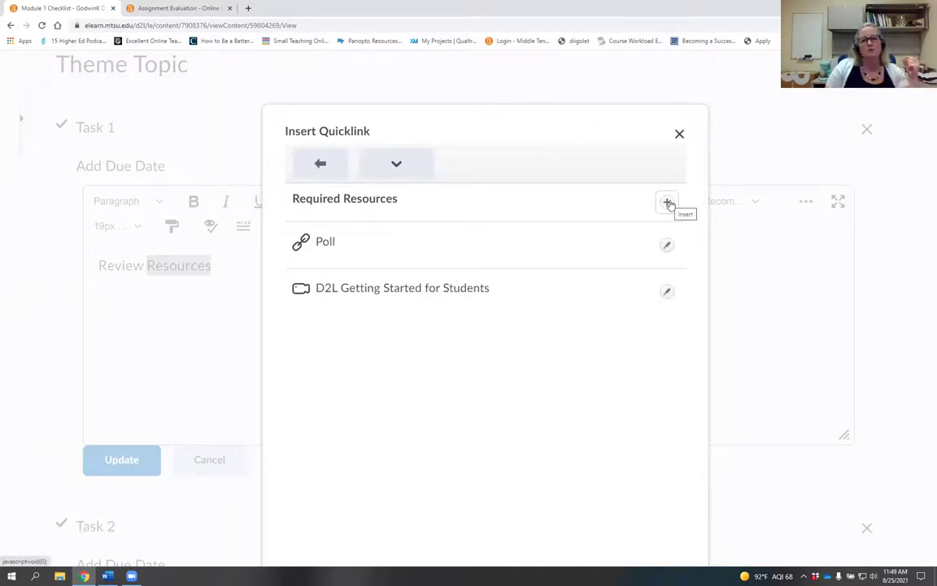
pyautogui.click(669, 204)
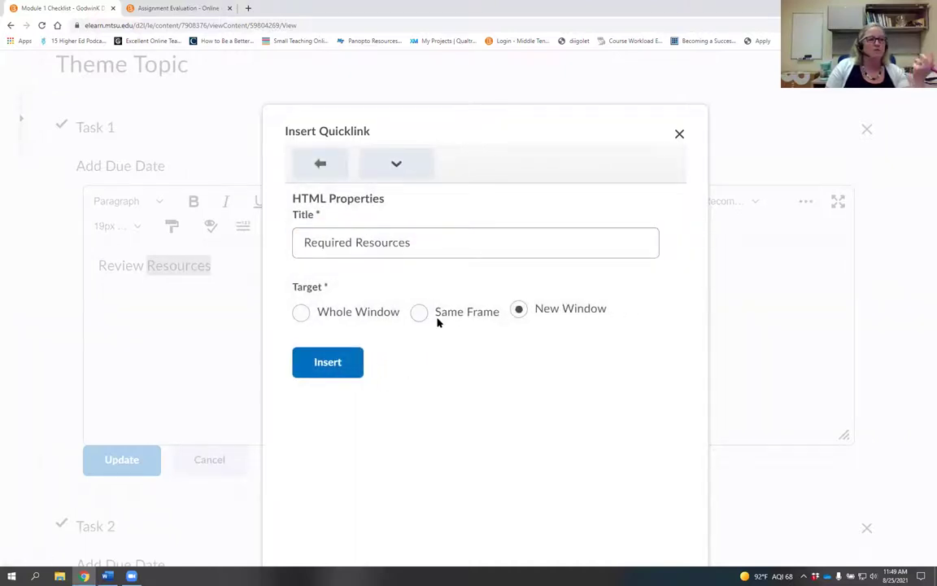
pyautogui.click(340, 368)
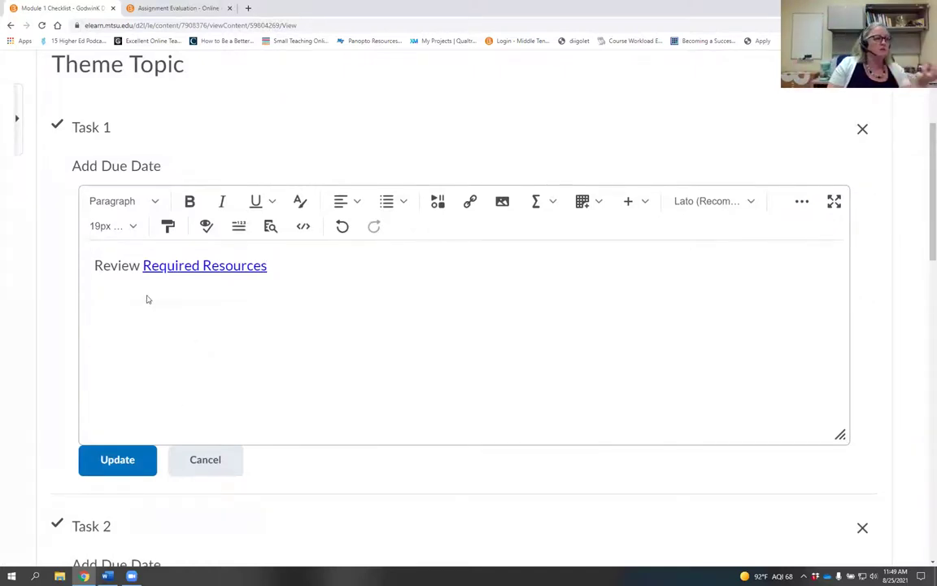
pyautogui.click(137, 459)
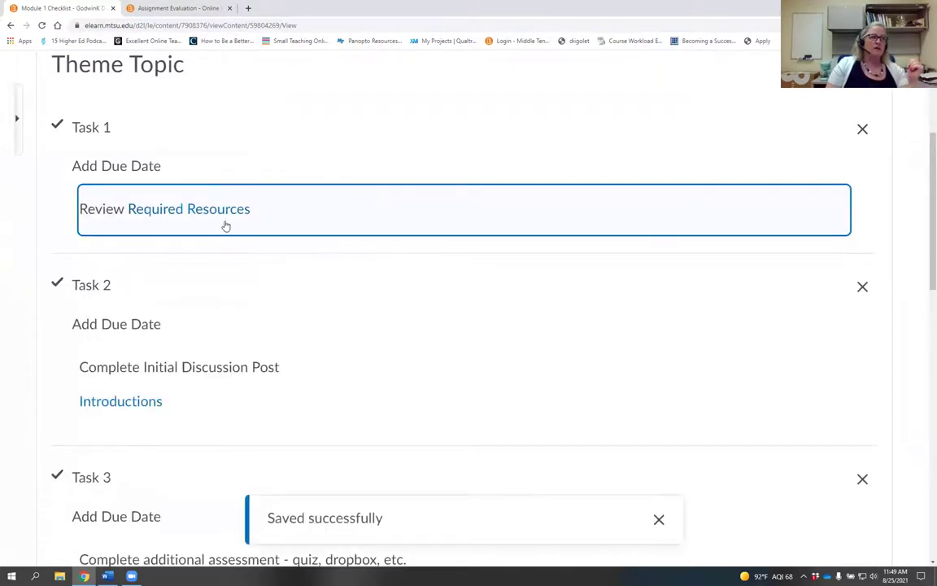
# Step: Follow Task 1's link to Required Resources and create a checklist there titled "Sample" that is not hidden from users
pyautogui.click(223, 214)
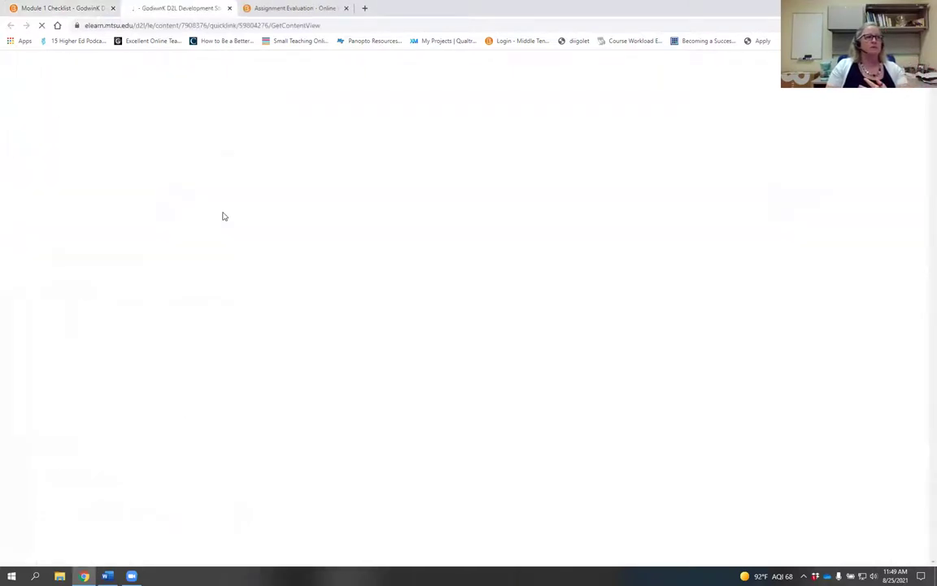
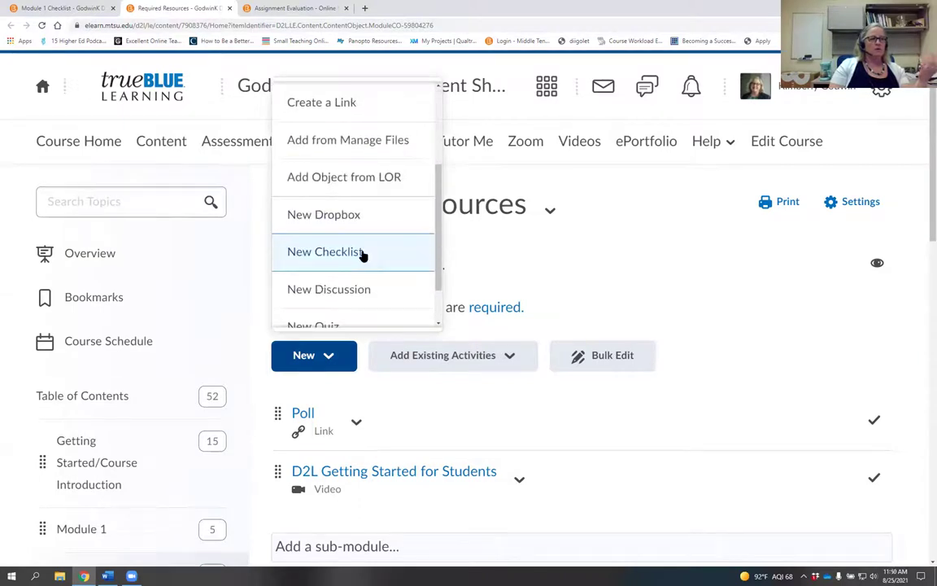
pyautogui.click(362, 252)
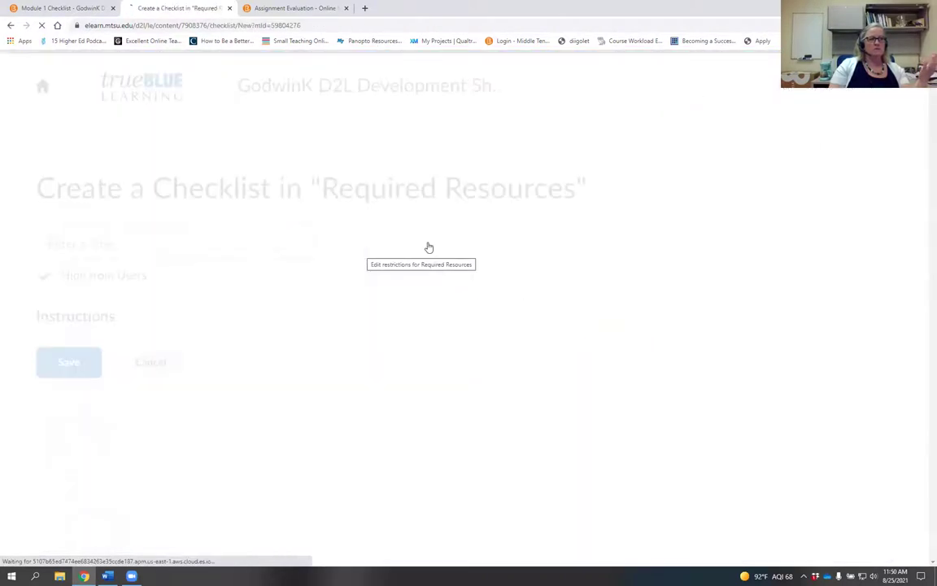
pyautogui.click(195, 241)
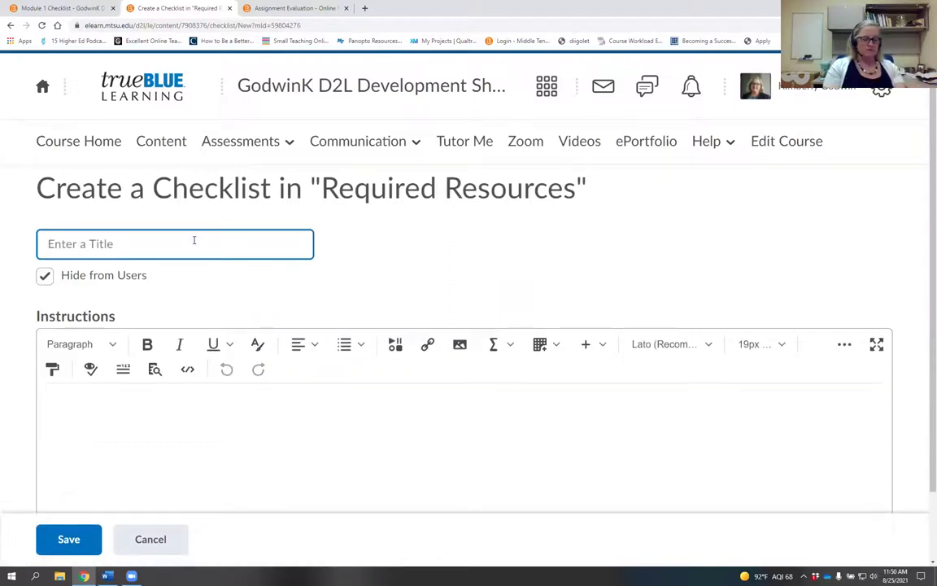
pyautogui.write('SAmple')
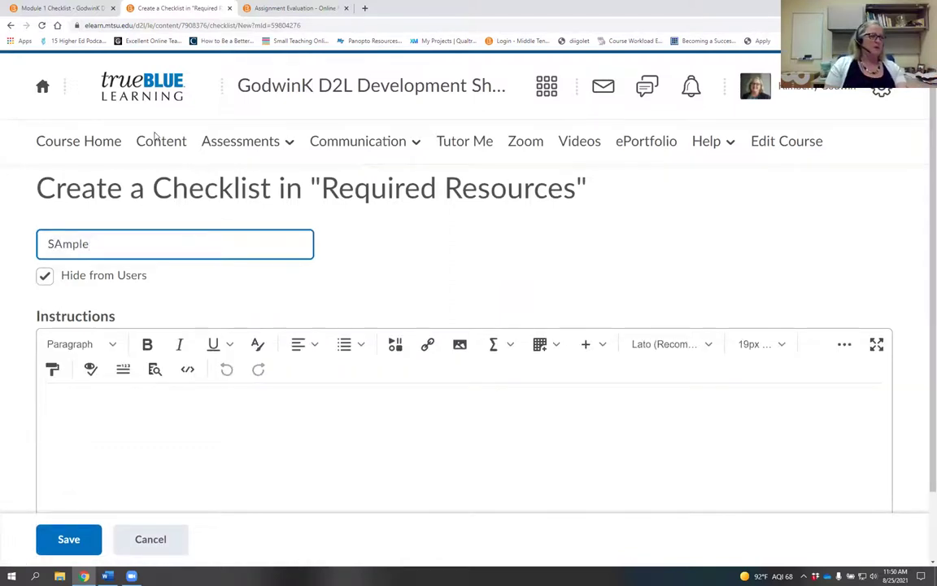
pyautogui.click(62, 244)
pyautogui.press('BackSpace')
pyautogui.write('a')
pyautogui.press('Tab')
pyautogui.press('space')
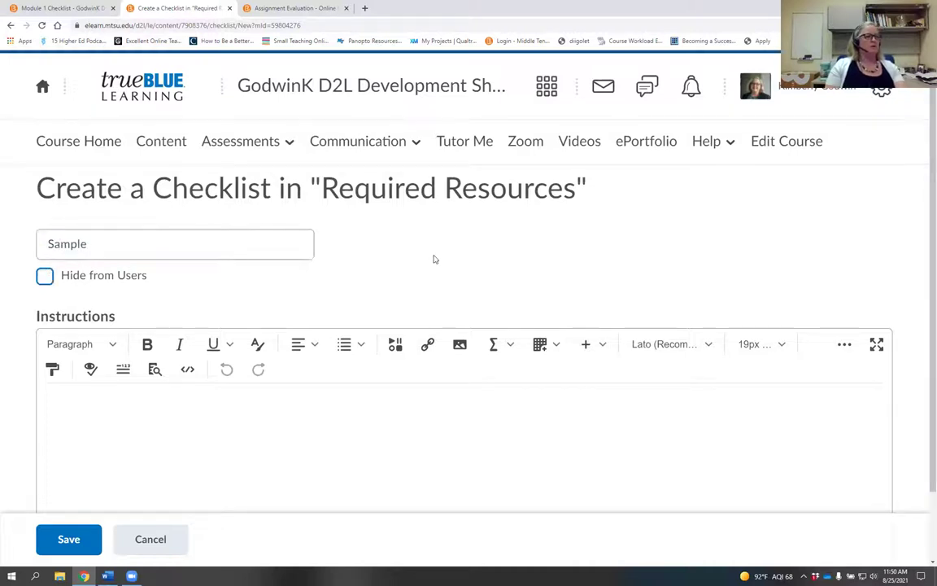
pyautogui.scroll(-1, 135, 219)
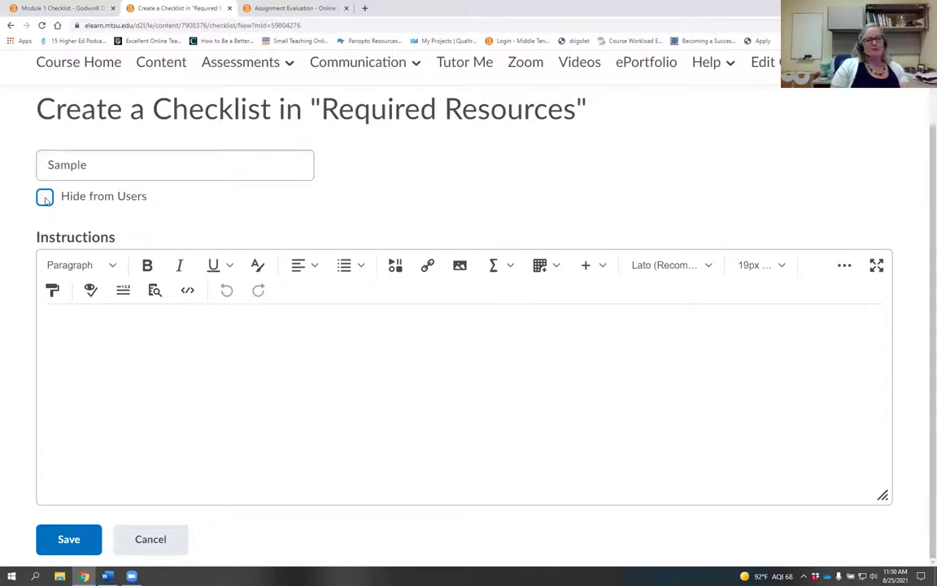
pyautogui.click(125, 356)
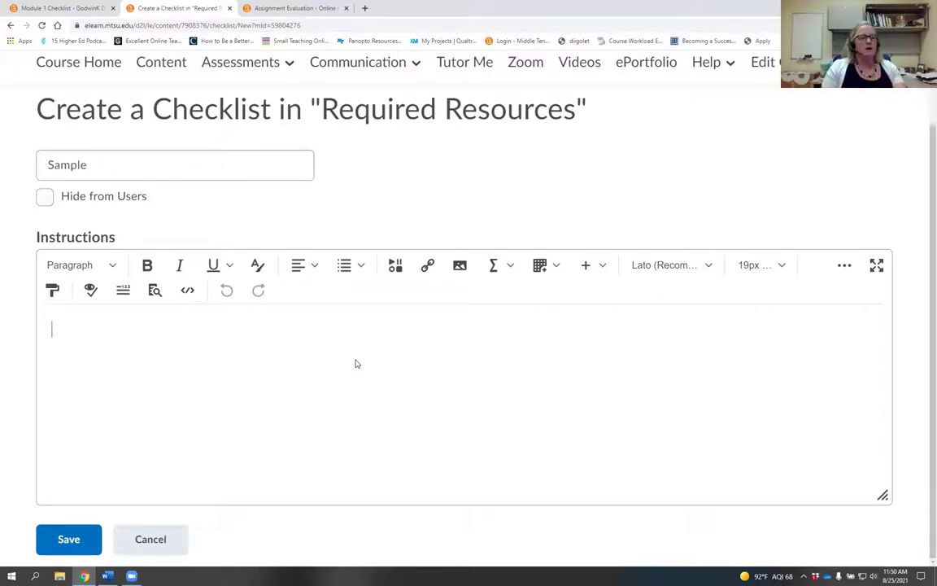
pyautogui.click(68, 539)
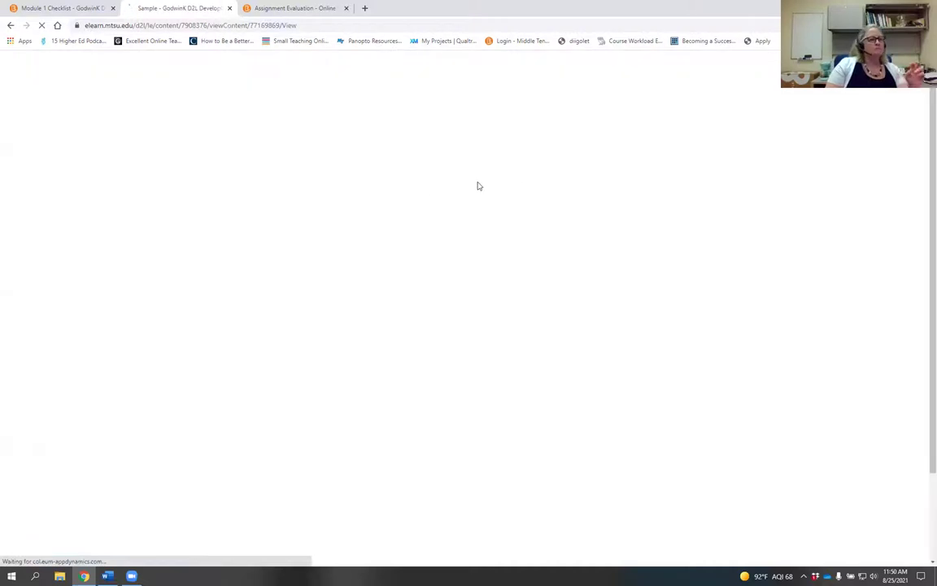
# Step: Add a list with the default name to the Sample checklist and create two tasks in it
pyautogui.click(118, 288)
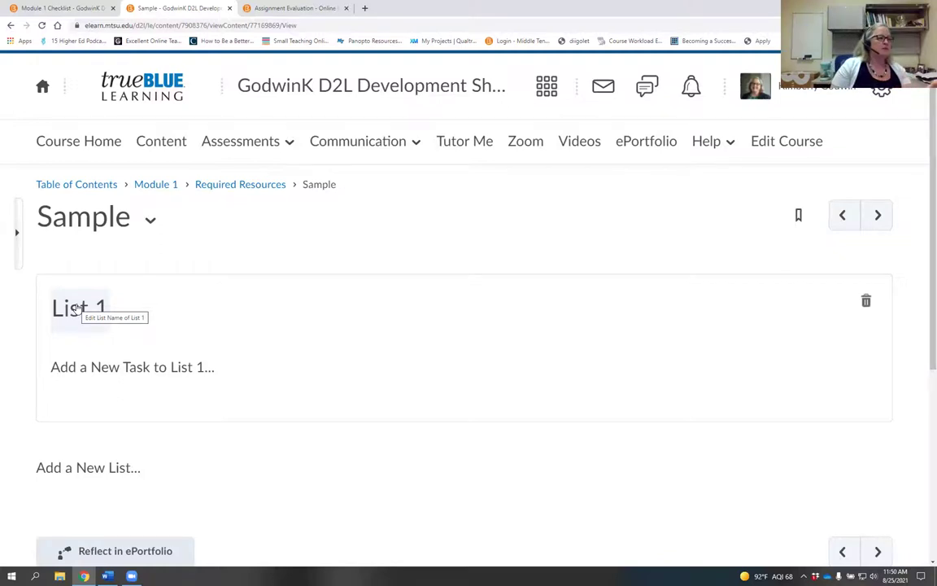
pyautogui.click(75, 309)
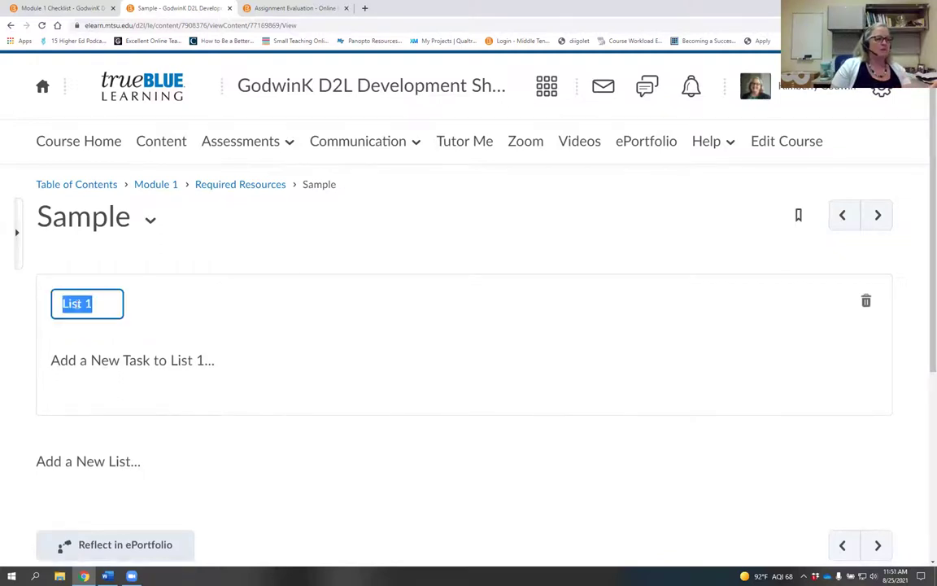
pyautogui.click(150, 373)
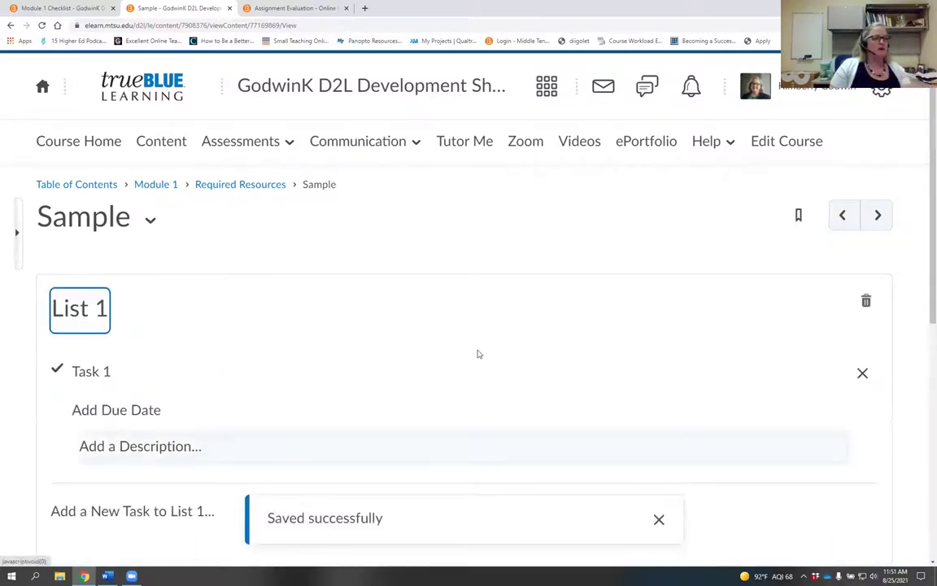
pyautogui.scroll(-2, 212, 425)
pyautogui.click(205, 422)
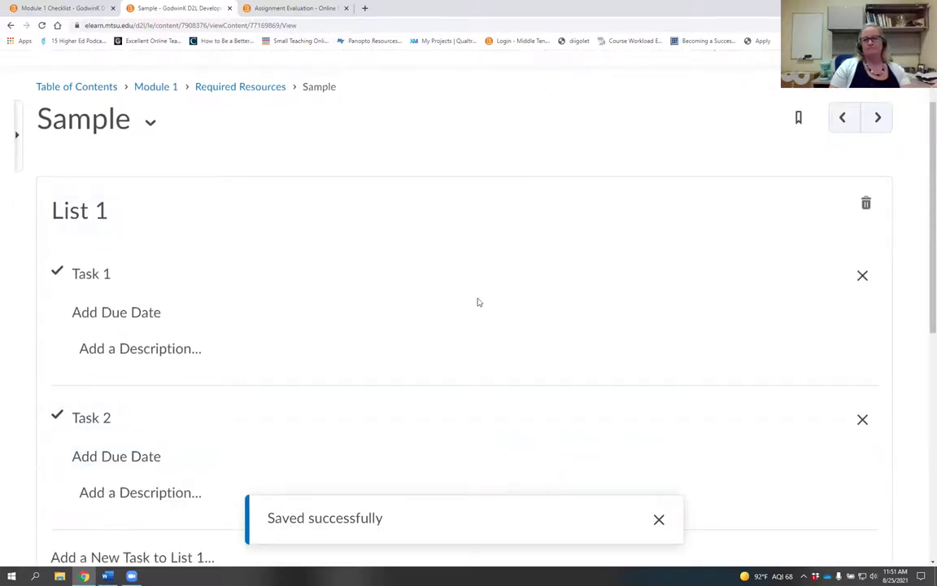
pyautogui.scroll(-2, 472, 305)
pyautogui.scroll(-2, 468, 308)
pyautogui.scroll(3, 433, 224)
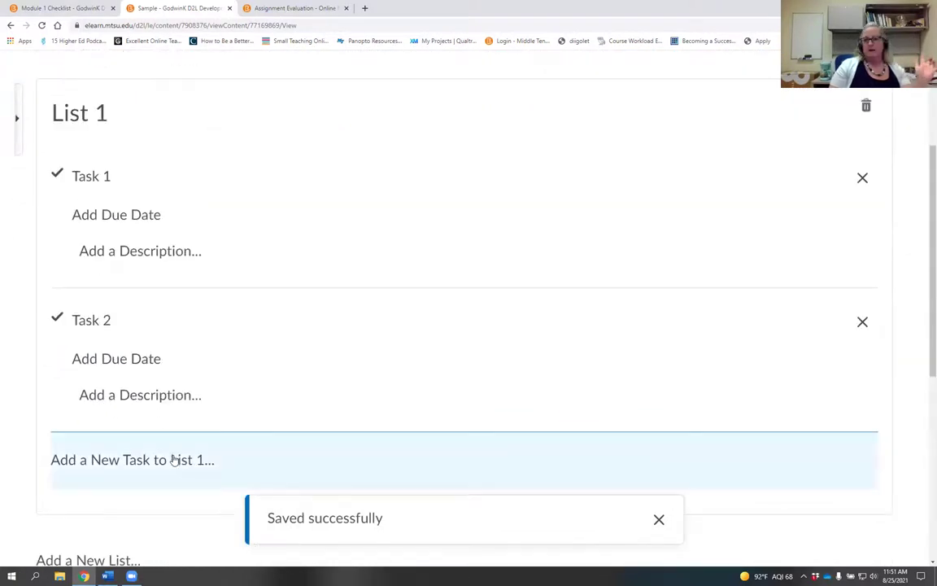
pyautogui.scroll(3, 494, 293)
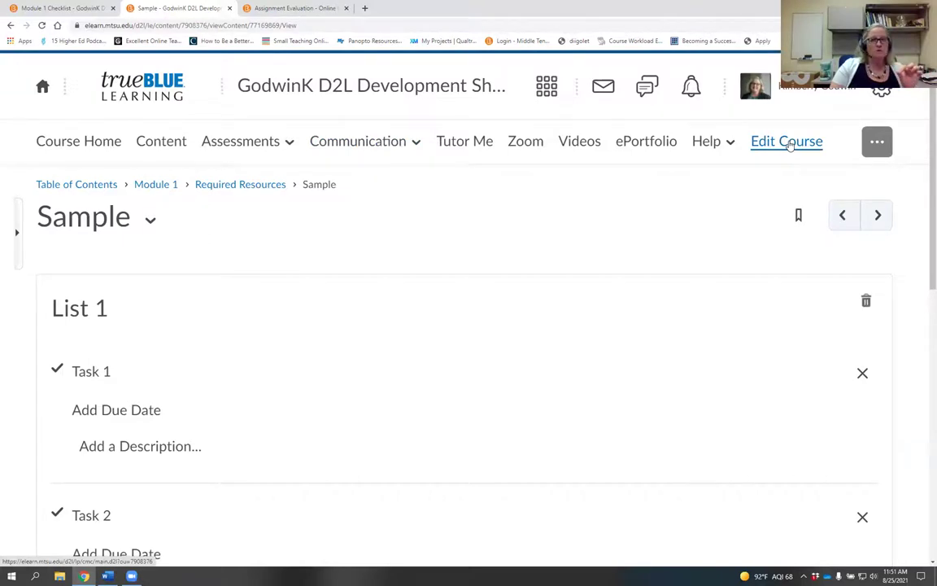
# Step: Open the course's Checklists tool from the course administration page
pyautogui.click(788, 142)
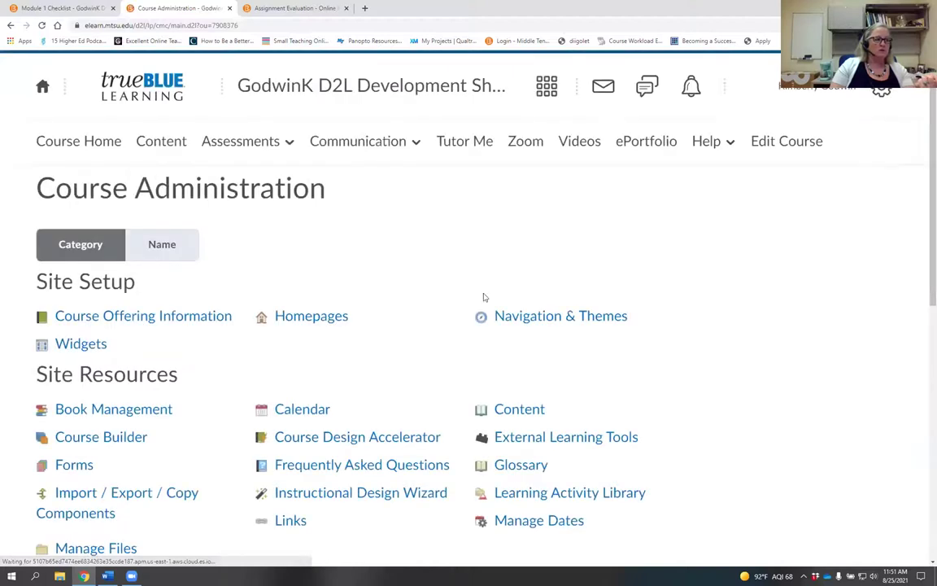
pyautogui.scroll(-1, 724, 280)
pyautogui.scroll(-2, 725, 279)
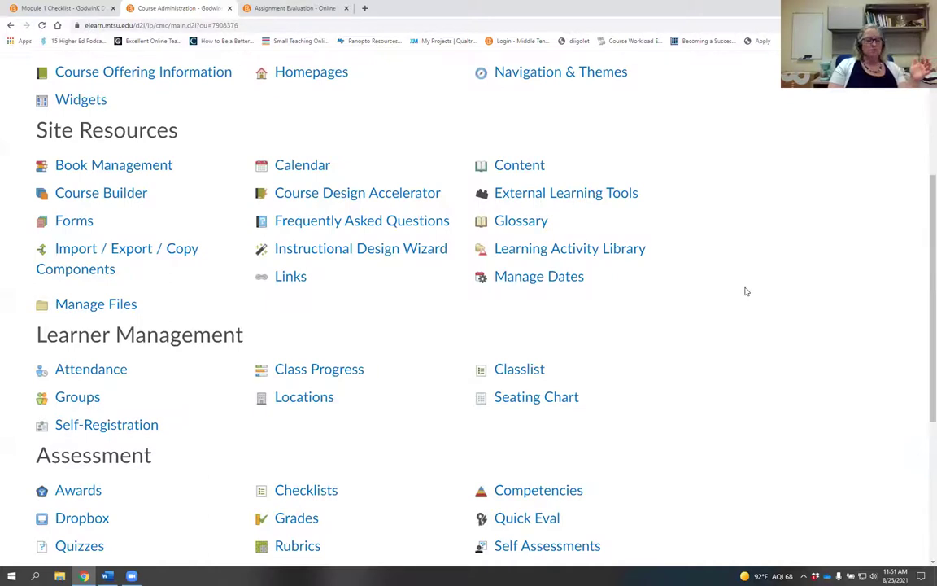
pyautogui.click(306, 491)
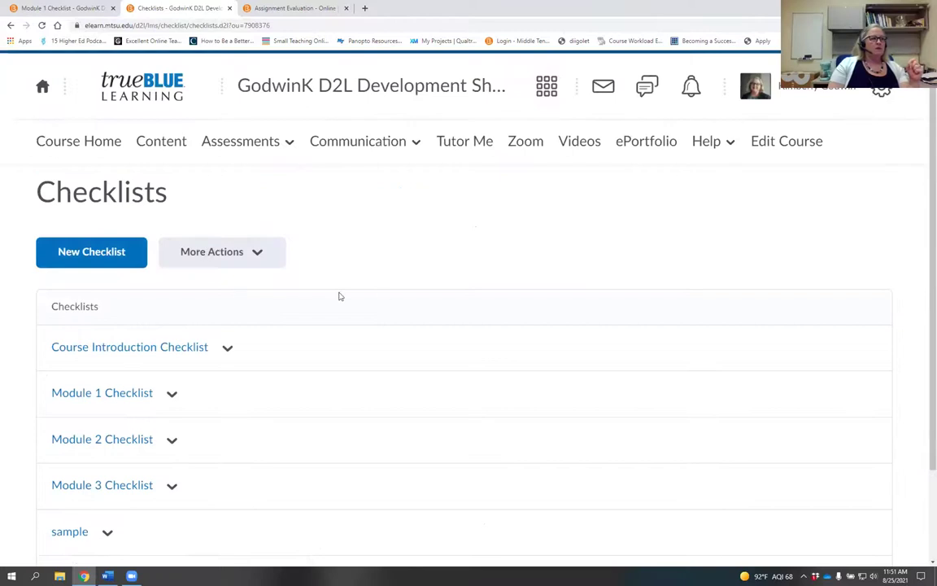
pyautogui.scroll(-1, 341, 296)
# Step: Create a new checklist named "sample" that opens in a new window when viewed, and save it
pyautogui.click(105, 209)
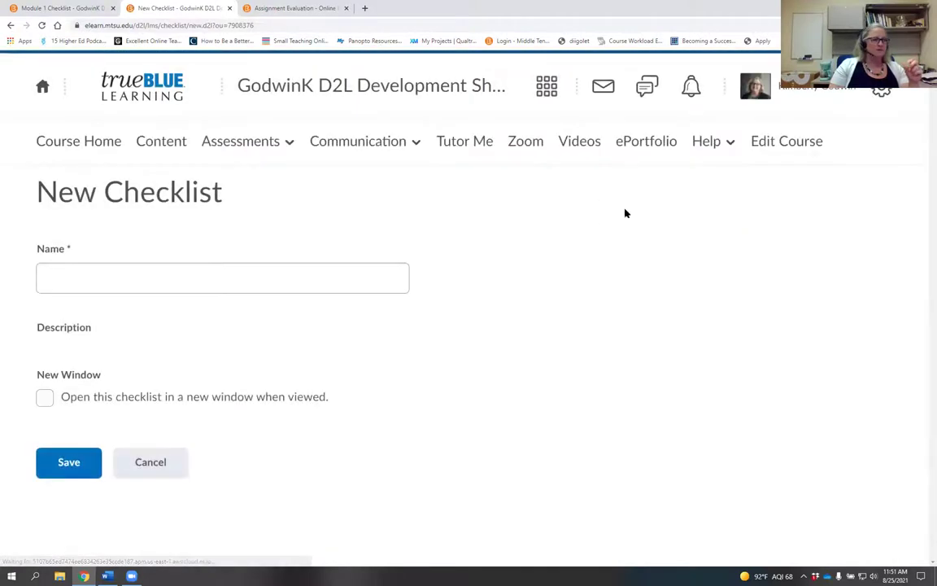
pyautogui.scroll(-3, 609, 259)
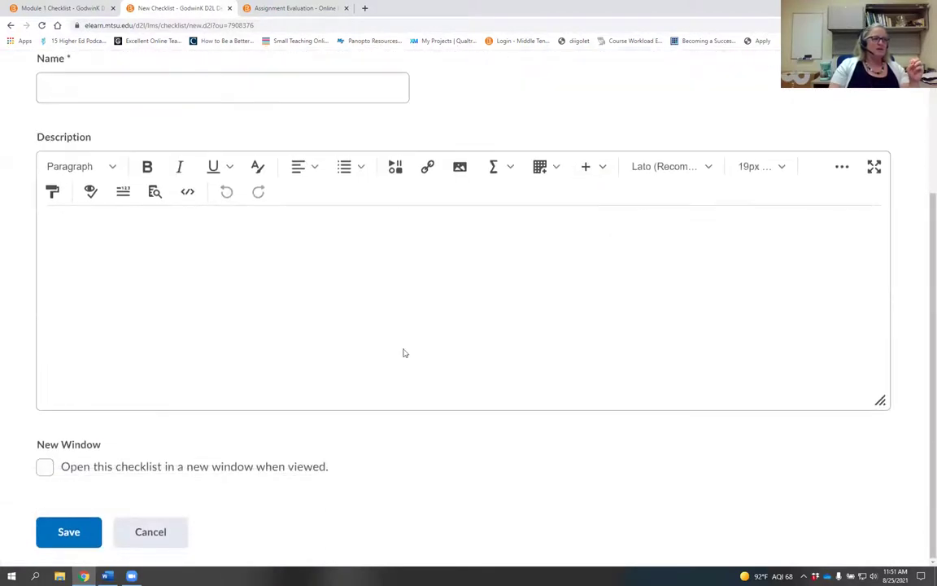
pyautogui.scroll(3, 220, 253)
pyautogui.click(142, 234)
pyautogui.click(423, 218)
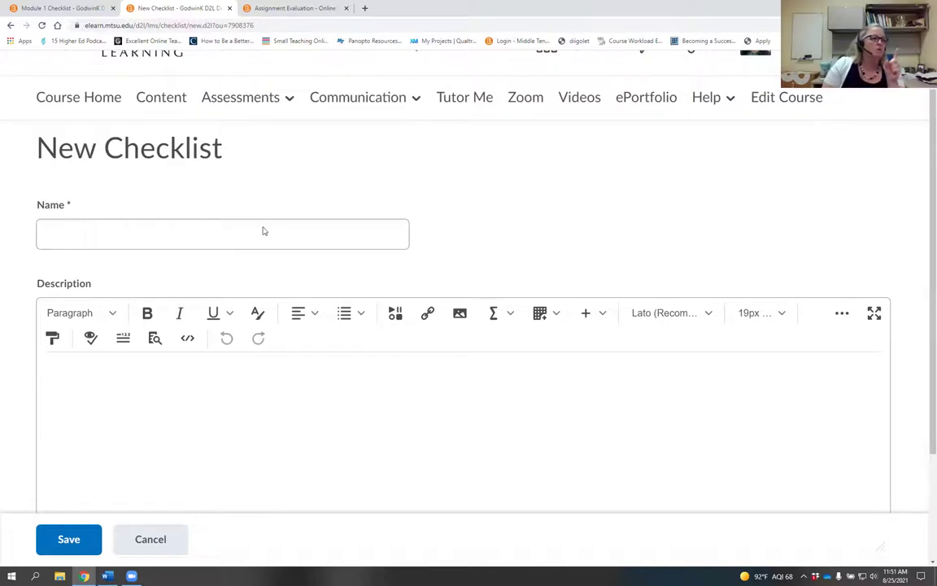
pyautogui.click(84, 230)
pyautogui.scroll(-3, 575, 276)
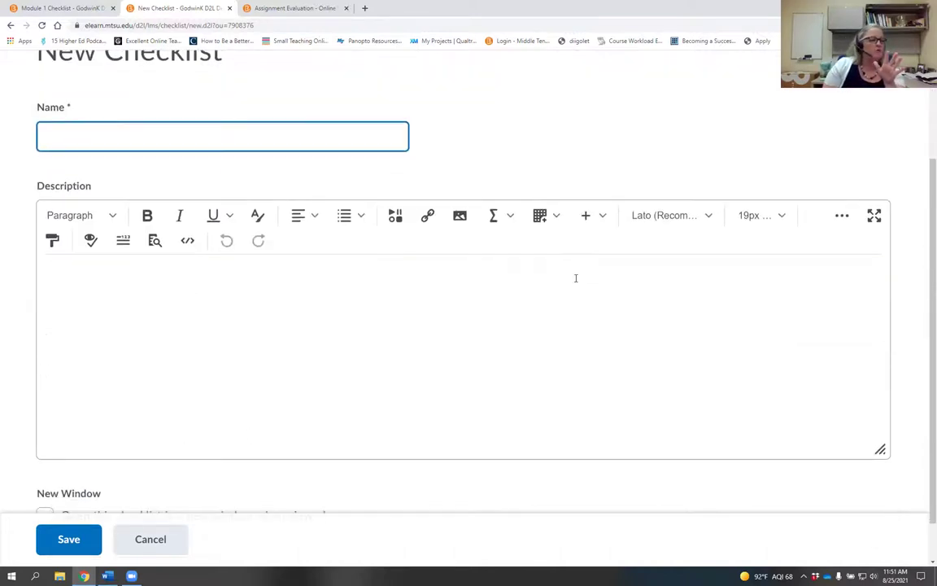
pyautogui.scroll(2, 105, 259)
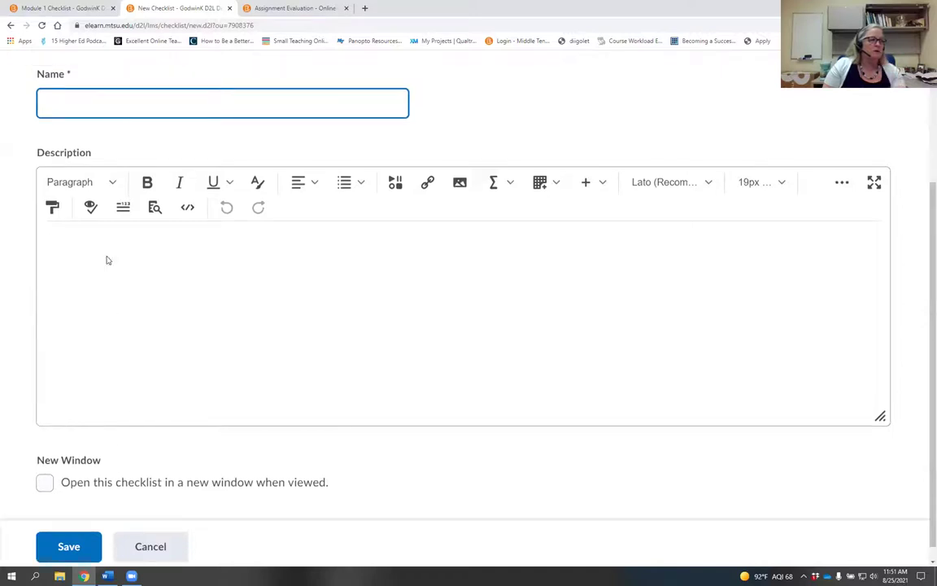
pyautogui.write('sample')
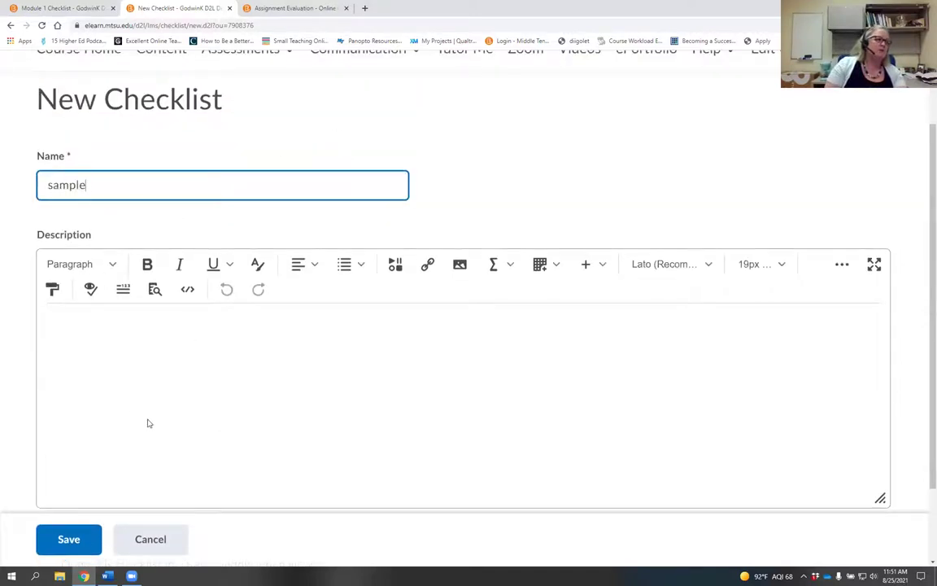
pyautogui.scroll(-2, 148, 423)
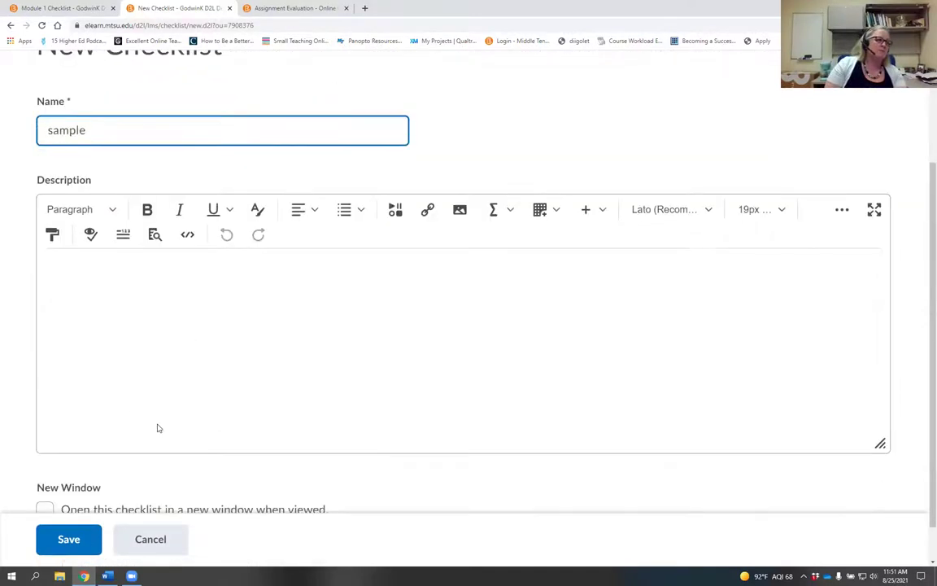
pyautogui.click(44, 466)
pyautogui.click(70, 532)
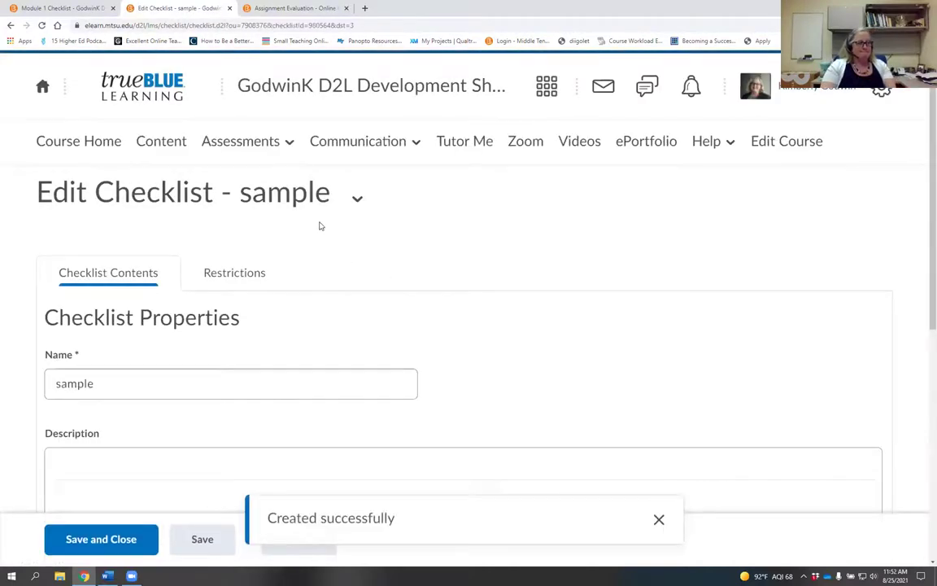
# Step: Examine the new item form and its category choices for the "sample" checklist, and return to the checklists overview without adding an item
pyautogui.scroll(-4, 523, 230)
pyautogui.scroll(-2, 528, 241)
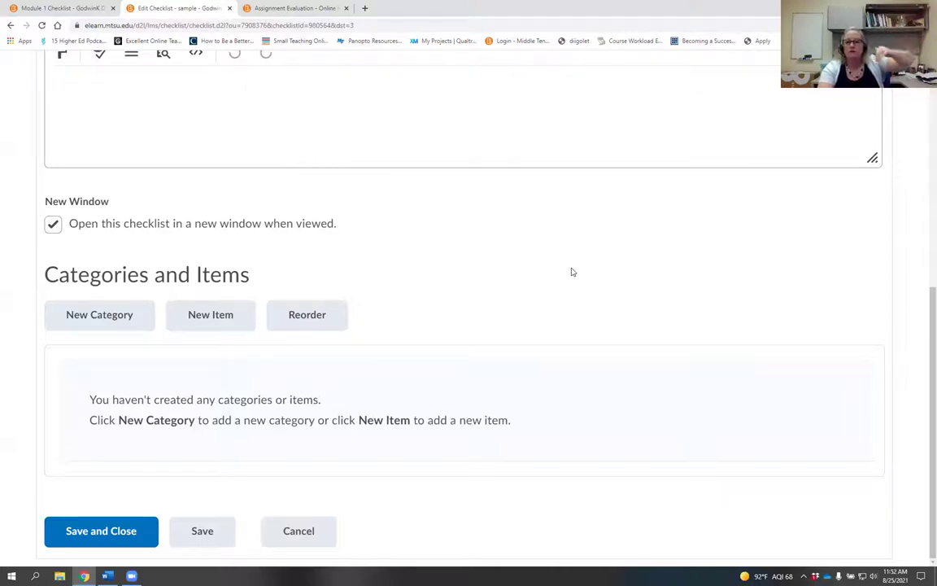
pyautogui.click(204, 319)
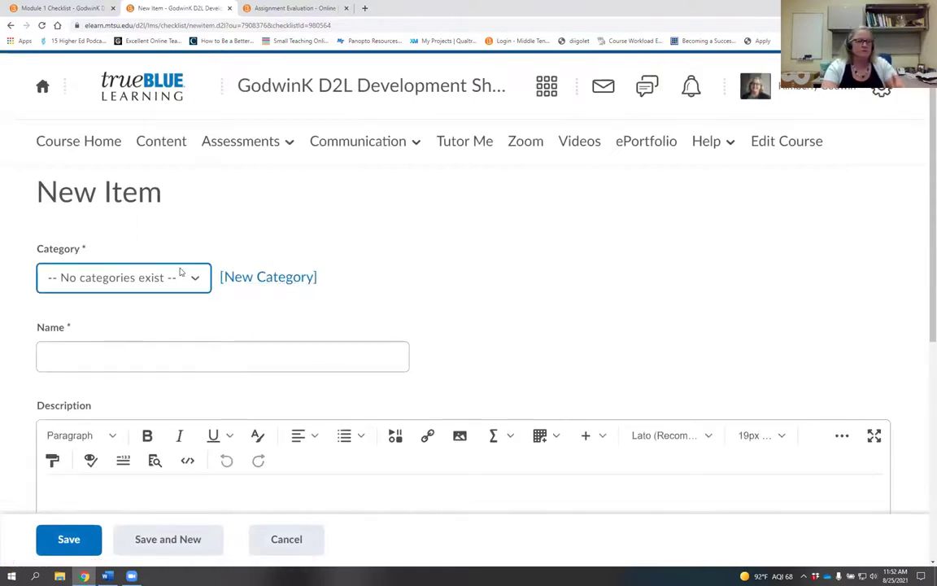
pyautogui.click(198, 278)
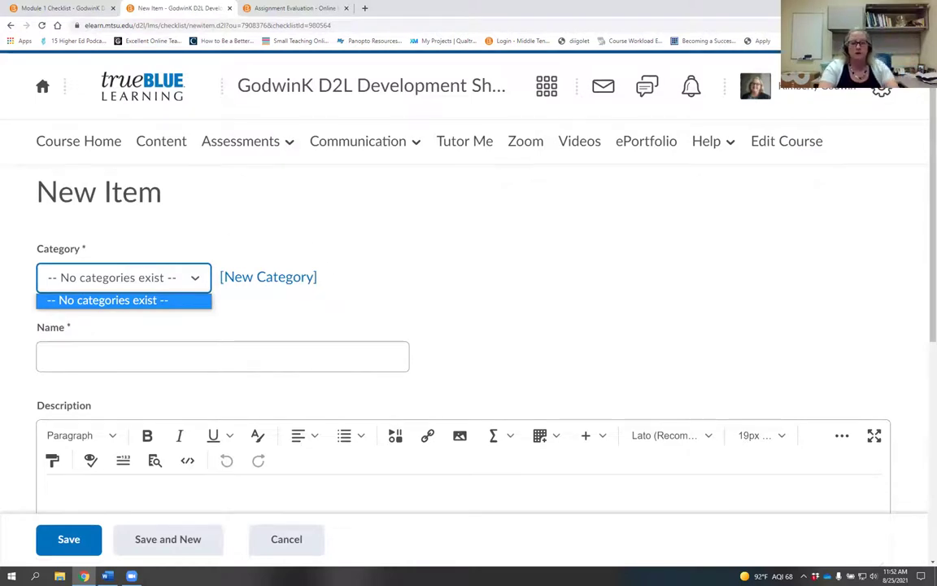
pyautogui.scroll(-1, 435, 290)
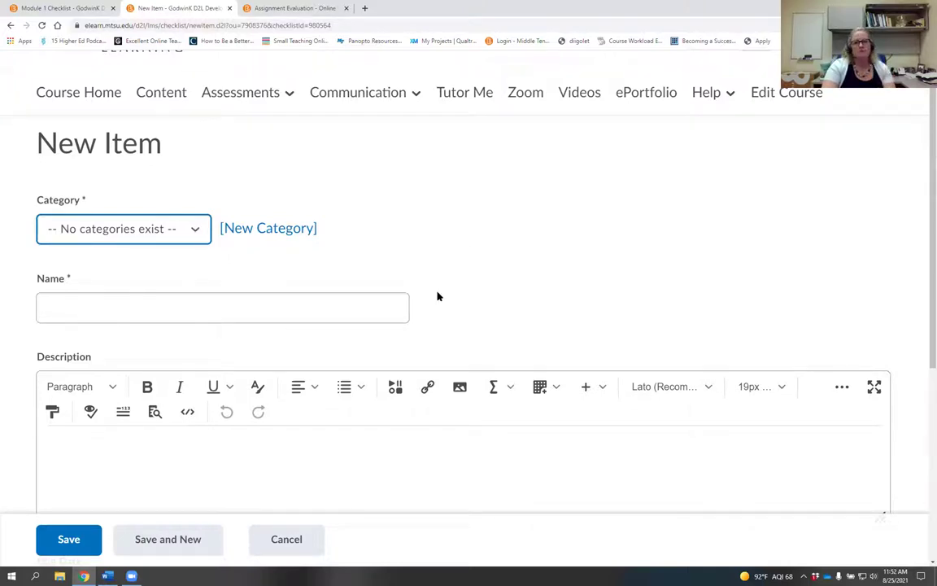
pyautogui.click(294, 542)
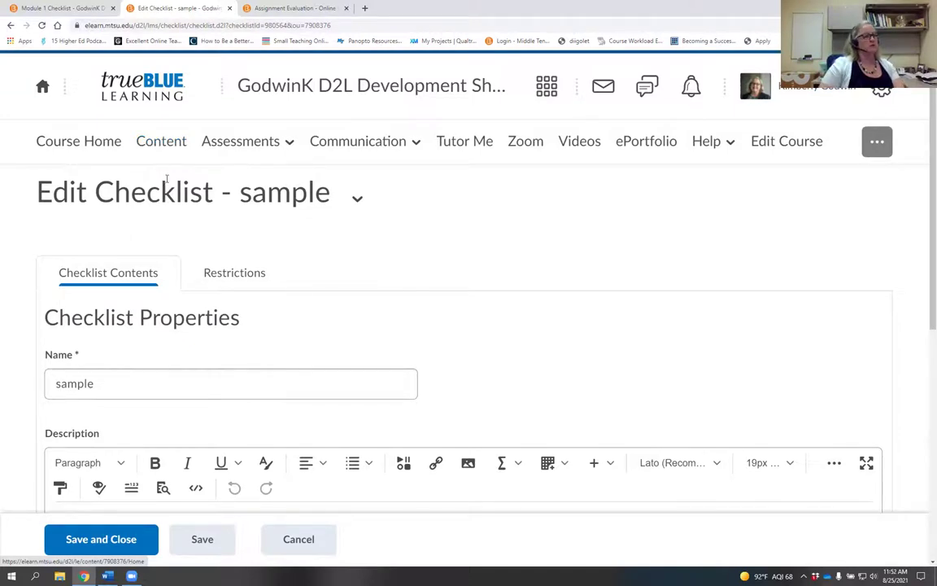
pyautogui.click(317, 538)
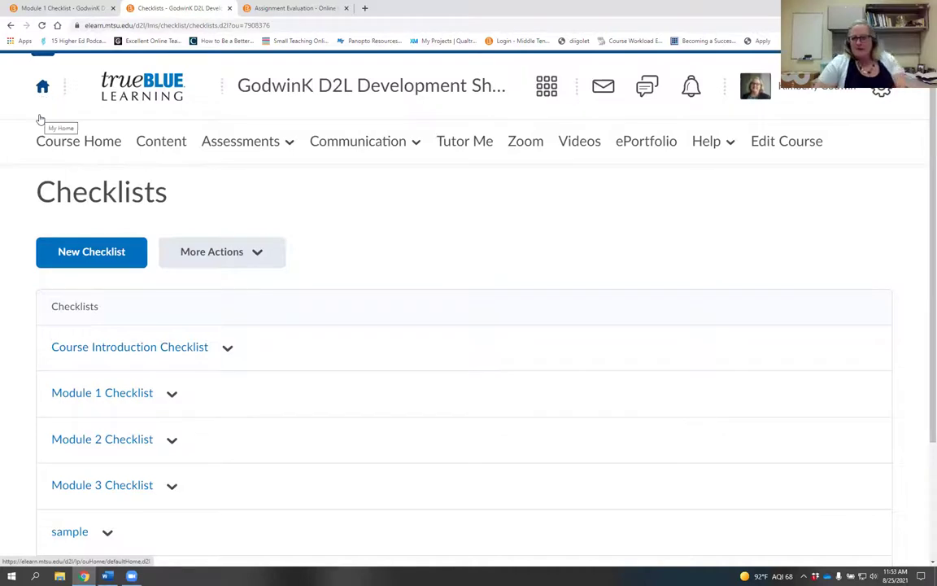
# Step: Go to the D2L home page and open the D2L Development Shell 1 Dev course
pyautogui.click(43, 86)
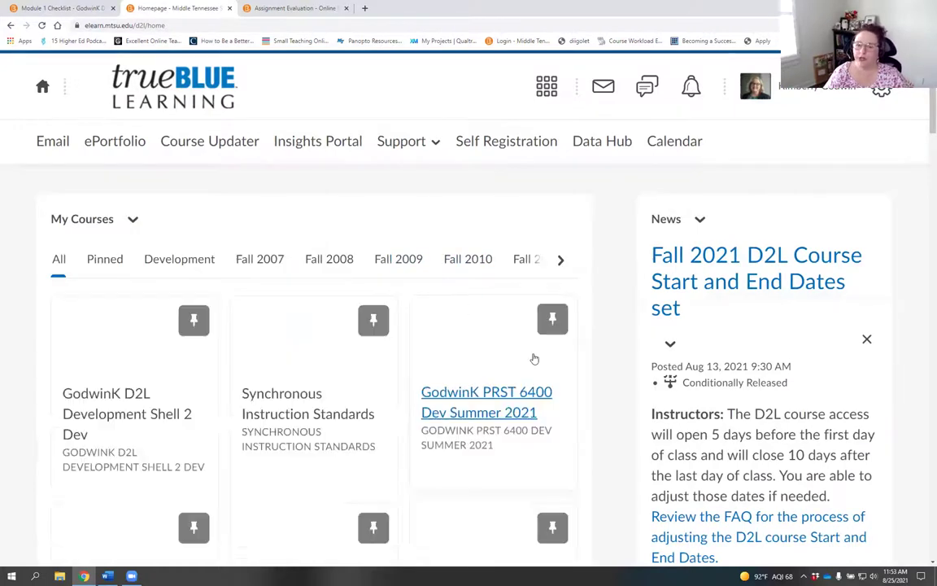
pyautogui.scroll(-3, 298, 273)
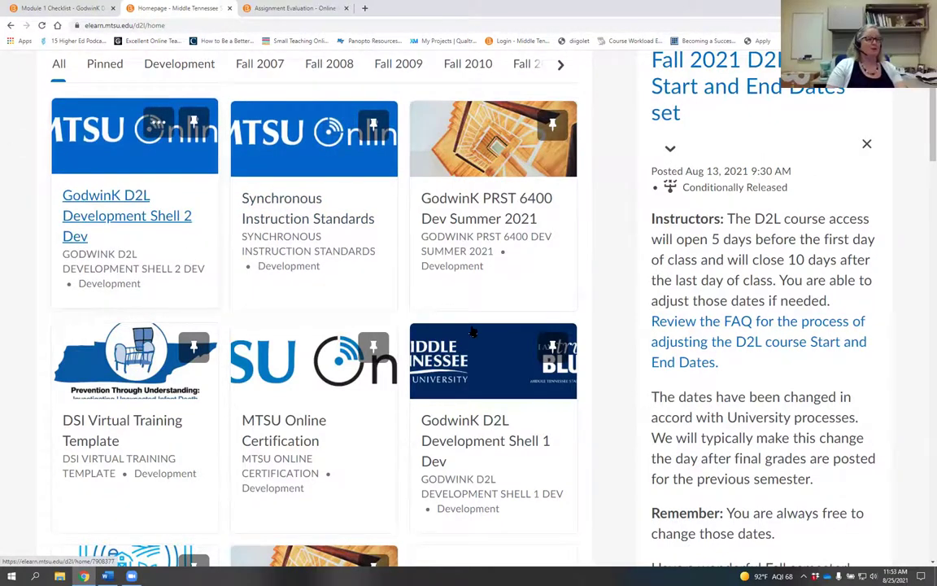
pyautogui.click(469, 418)
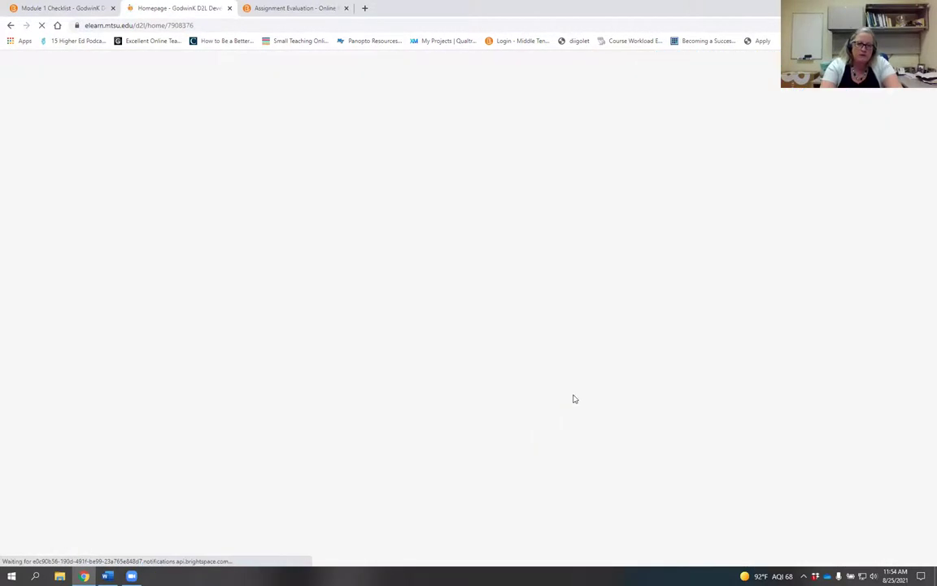
# Step: Examine the Development Shell 1 course homepage, including its My Evaluations widget
pyautogui.scroll(-5, 829, 330)
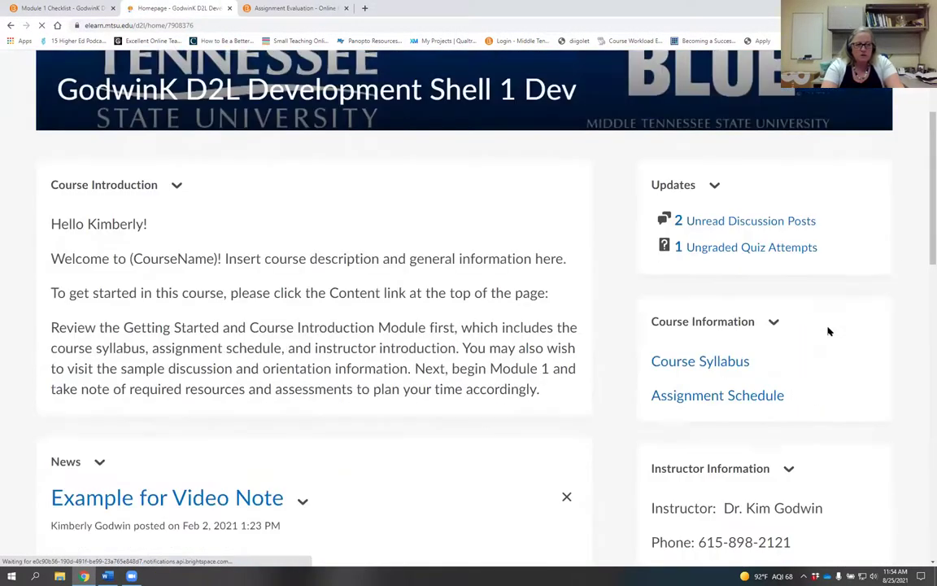
pyautogui.scroll(5, 828, 330)
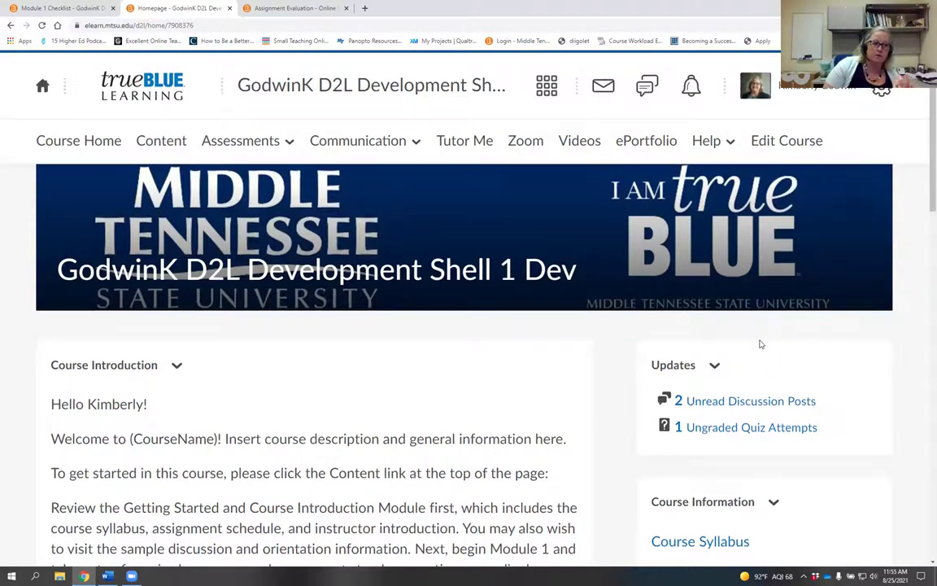
pyautogui.scroll(-5, 876, 412)
pyautogui.scroll(-4, 887, 439)
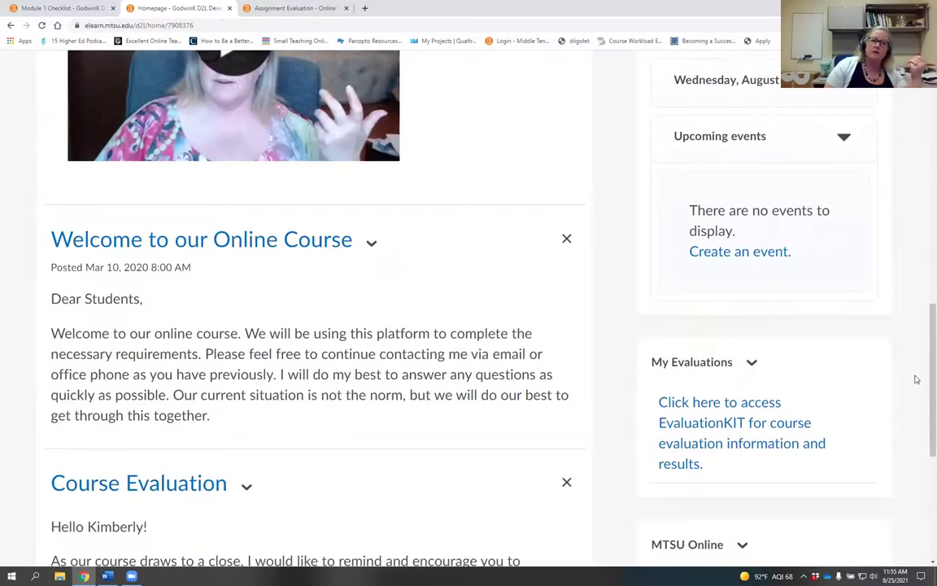
pyautogui.scroll(-2, 918, 398)
pyautogui.scroll(1, 733, 285)
pyautogui.scroll(10, 293, 173)
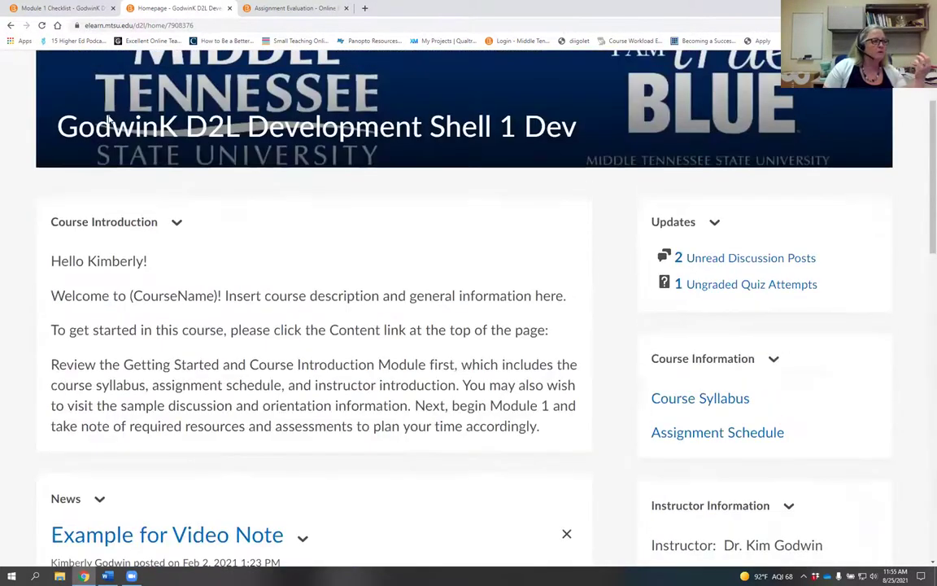
# Step: Open the D2L Development Shell 2 Dev course from the D2L home page and examine its homepage widgets
pyautogui.click(43, 88)
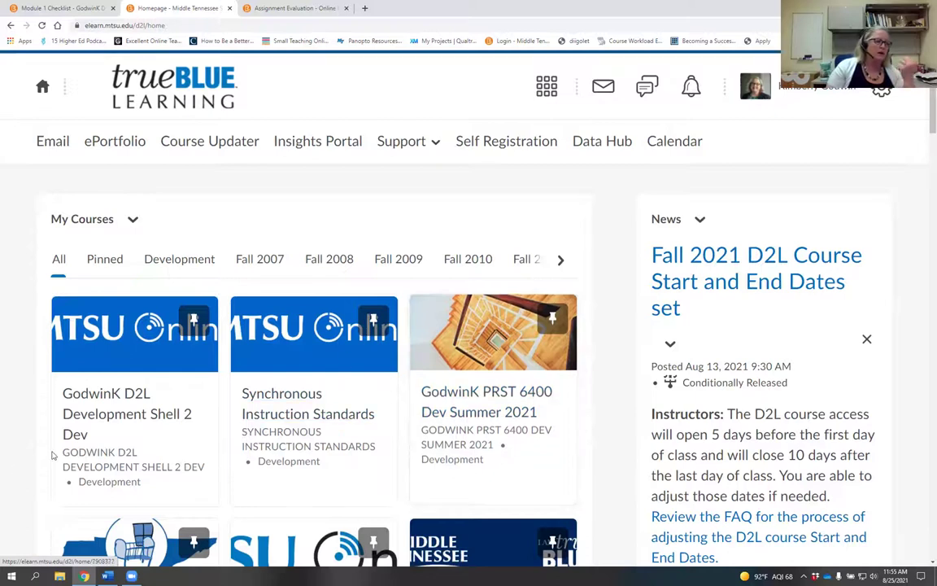
pyautogui.scroll(-1, 194, 429)
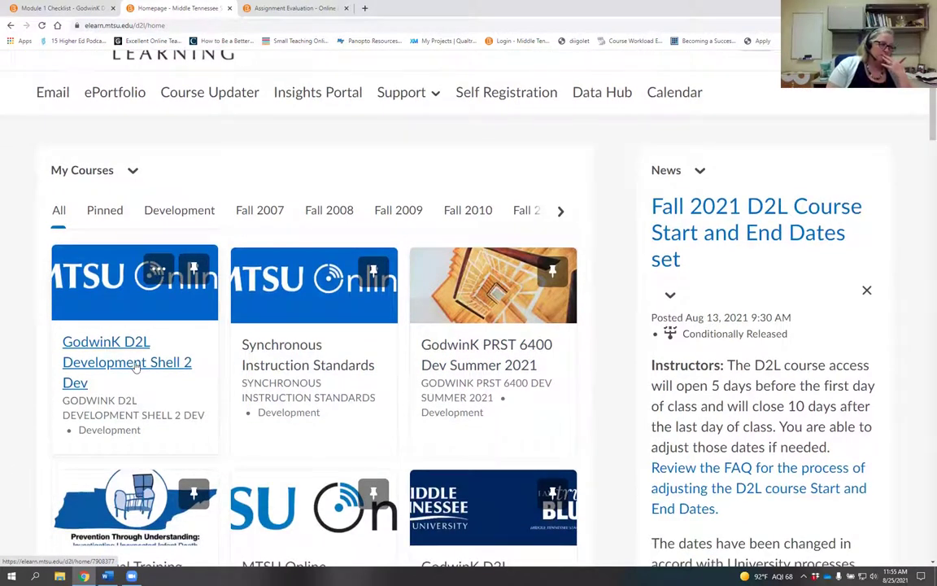
pyautogui.click(136, 366)
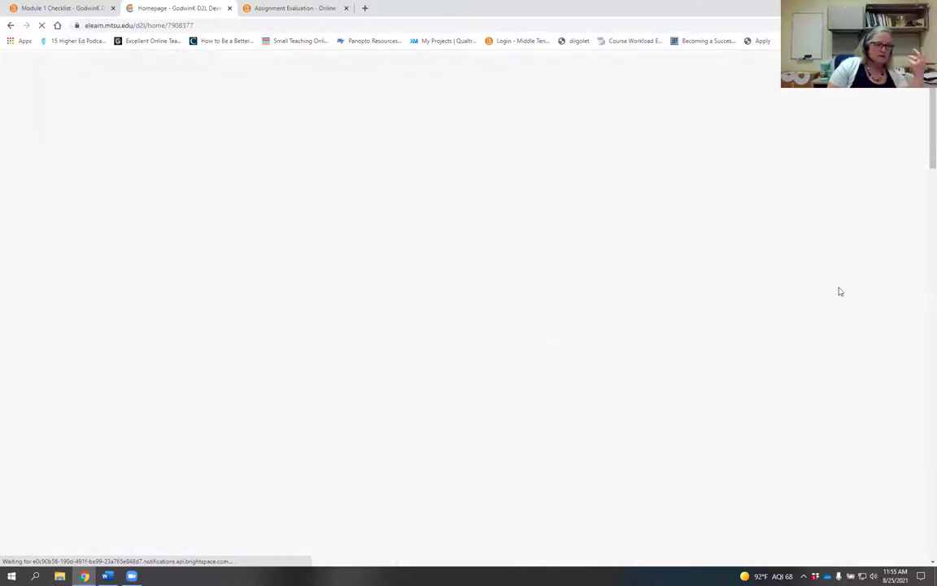
pyautogui.scroll(-10, 923, 325)
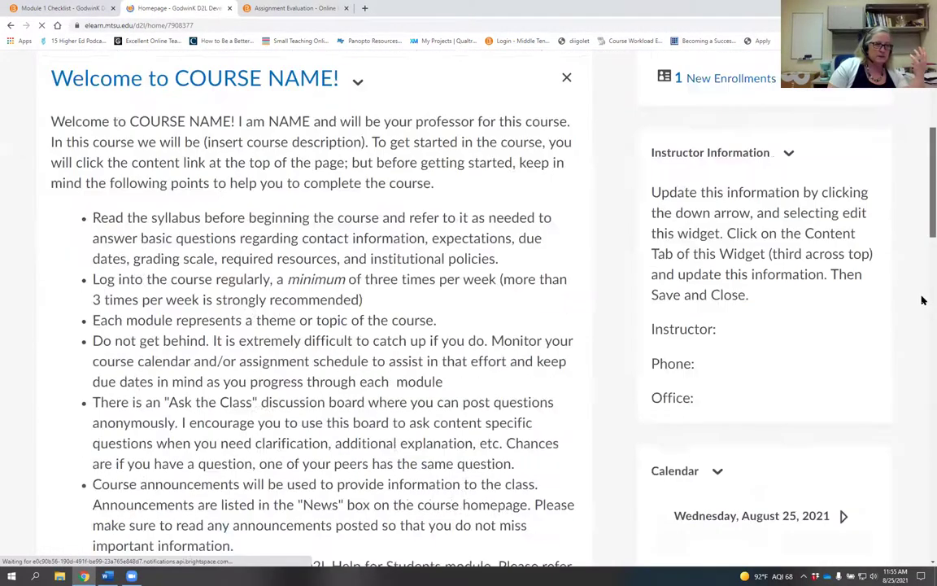
pyautogui.scroll(10, 923, 228)
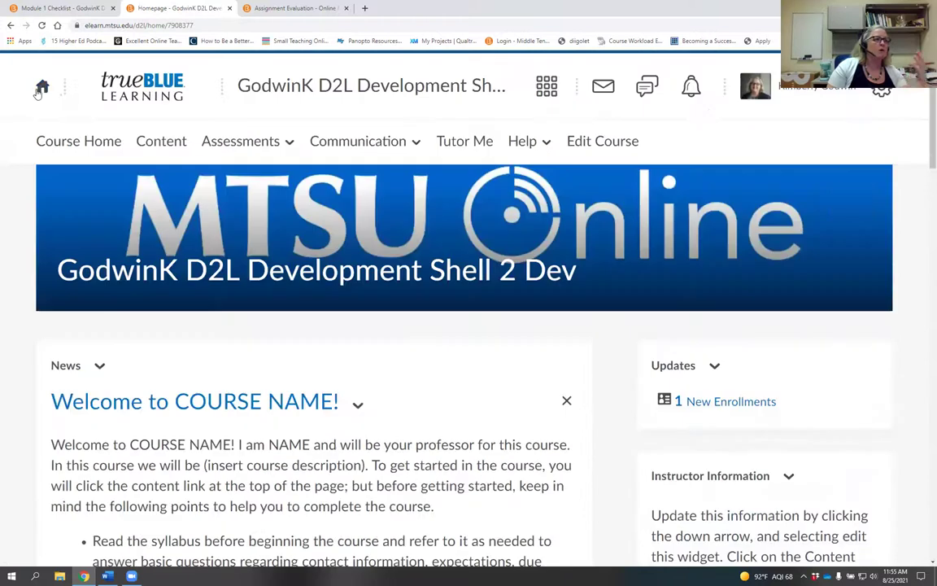
# Step: Return to the D2L home page, open the PRST 6400 Dev Summer 2021 course, and look over its homepage
pyautogui.click(42, 87)
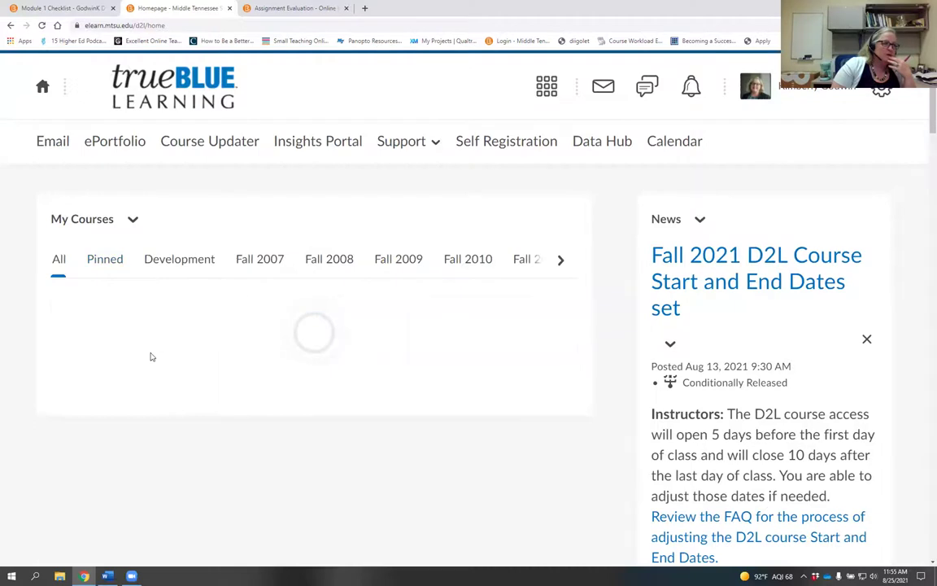
pyautogui.scroll(-3, 188, 412)
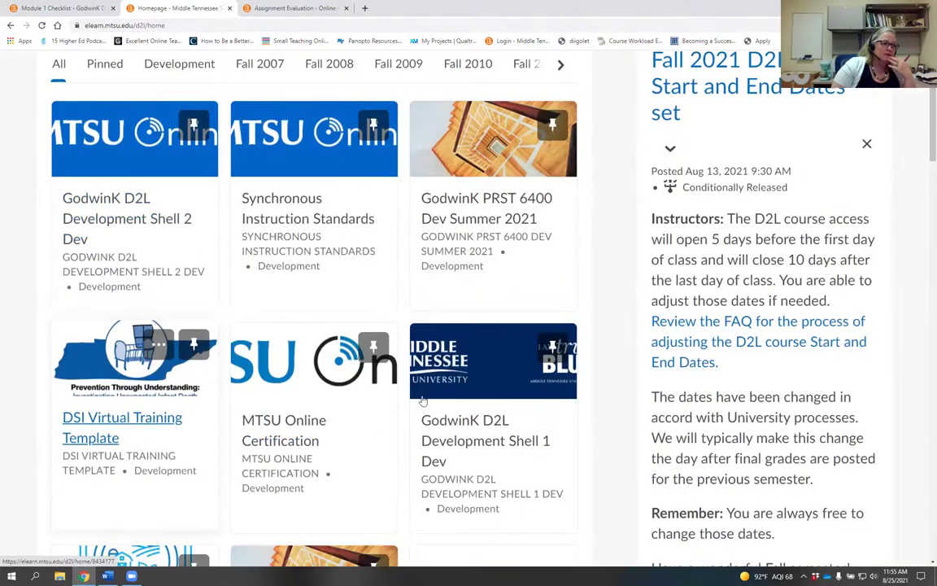
pyautogui.scroll(1, 544, 427)
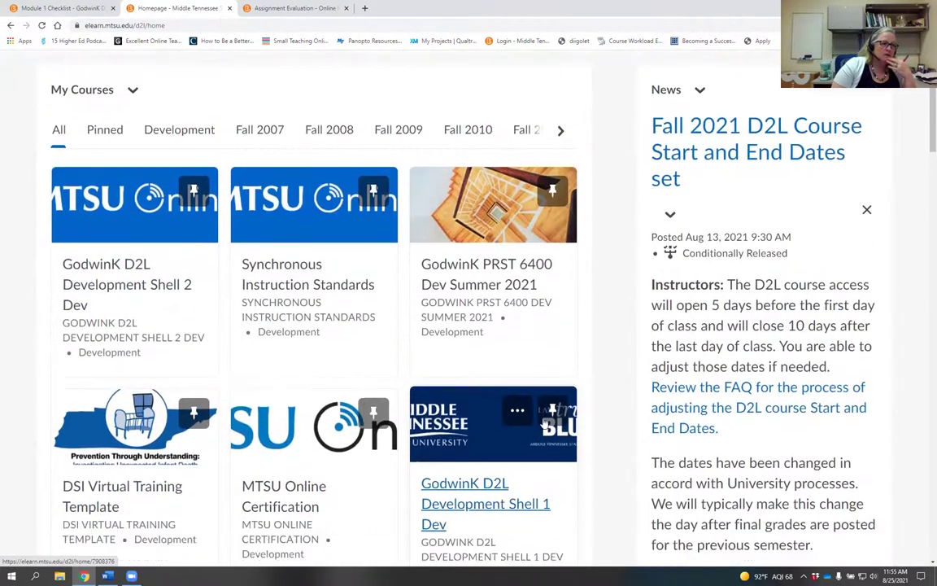
pyautogui.scroll(-2, 488, 455)
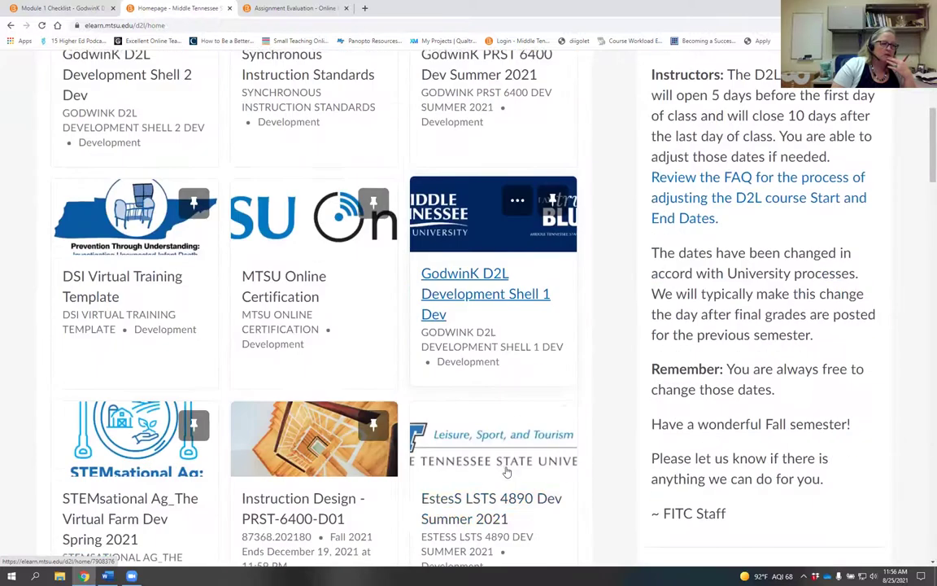
pyautogui.scroll(3, 469, 428)
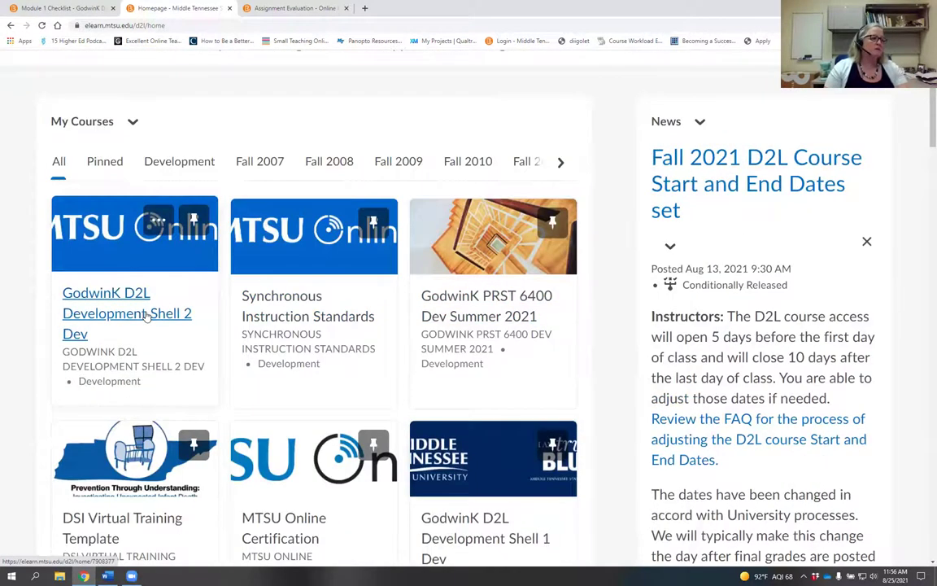
pyautogui.click(460, 319)
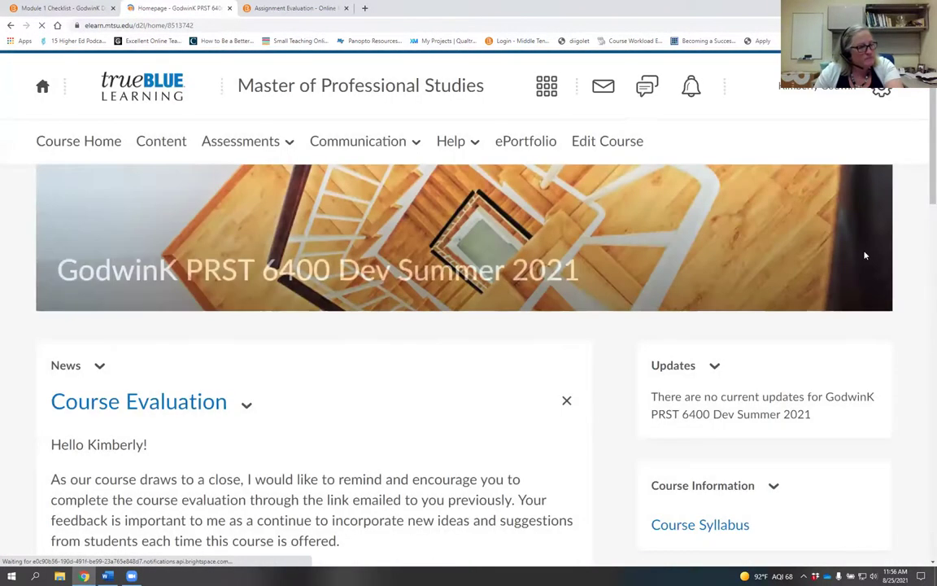
pyautogui.scroll(-1, 866, 254)
pyautogui.scroll(-8, 867, 256)
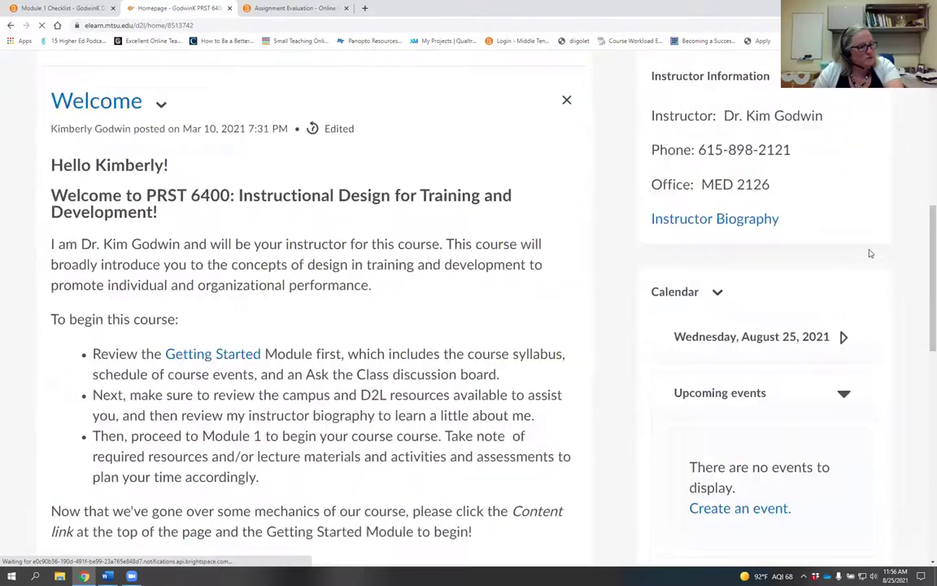
pyautogui.scroll(9, 859, 239)
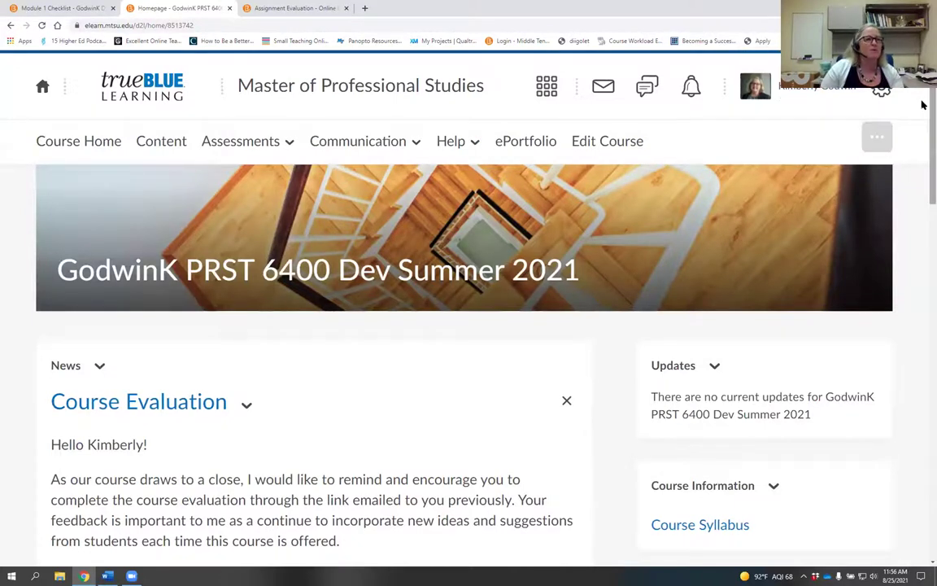
# Step: Open the PRST 6400 course homepage for editing
pyautogui.scroll(-5, 920, 192)
pyautogui.scroll(-10, 922, 230)
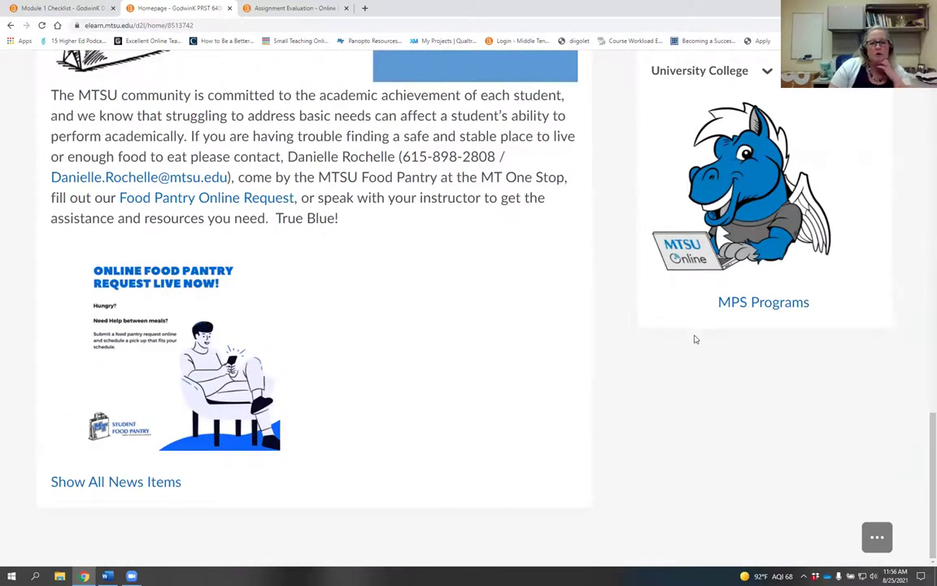
pyautogui.click(880, 546)
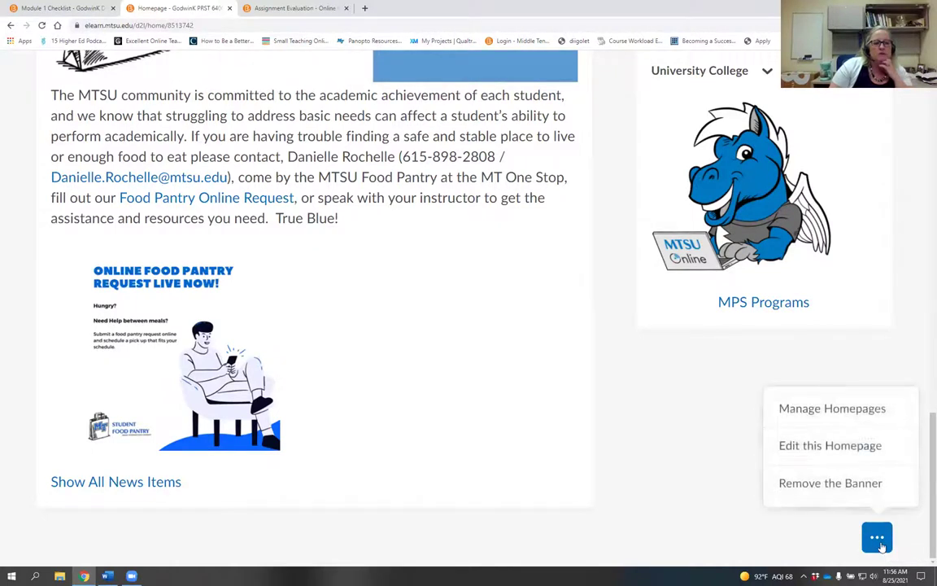
pyautogui.click(831, 447)
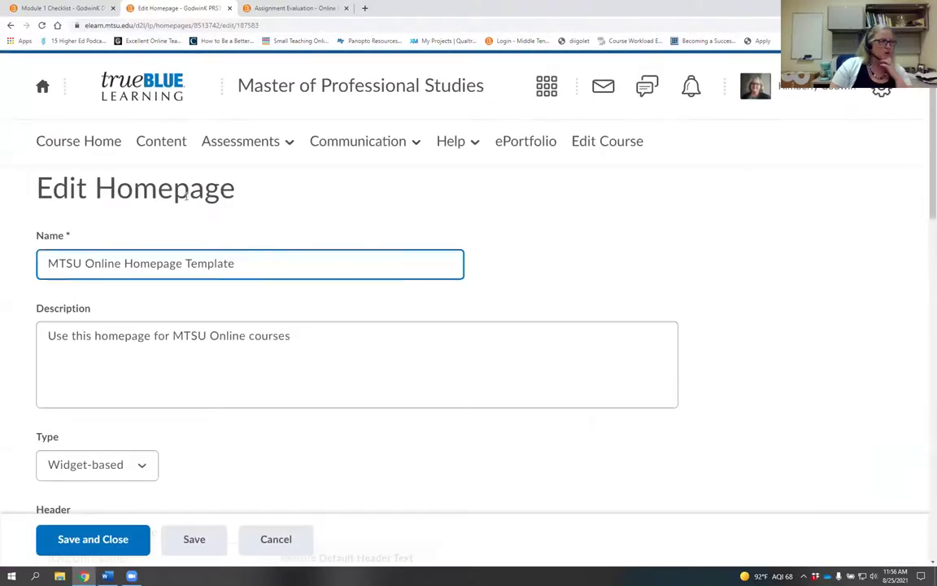
# Step: Add the My Evaluations system widget to the homepage's smaller secondary content panel
pyautogui.scroll(-2, 696, 232)
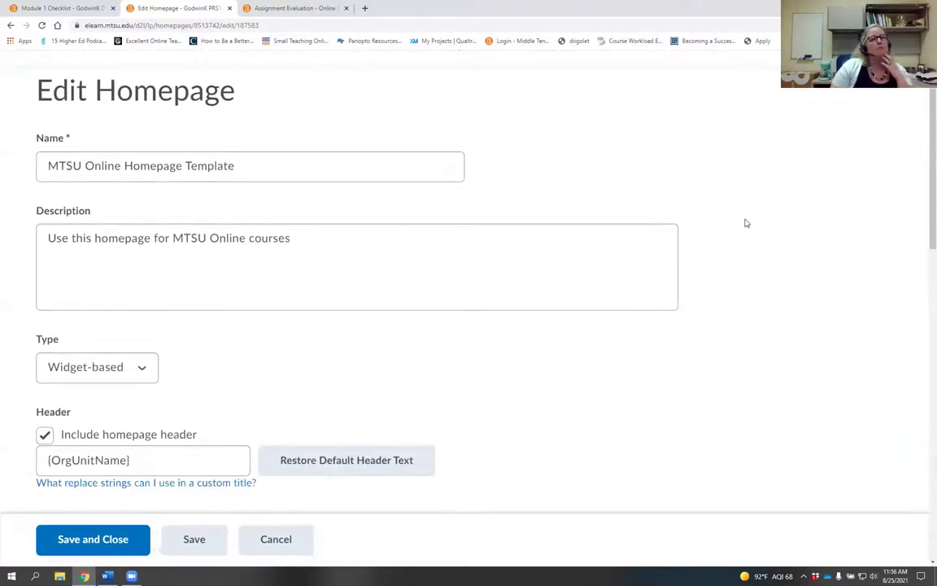
pyautogui.scroll(-3, 743, 224)
pyautogui.scroll(-5, 728, 245)
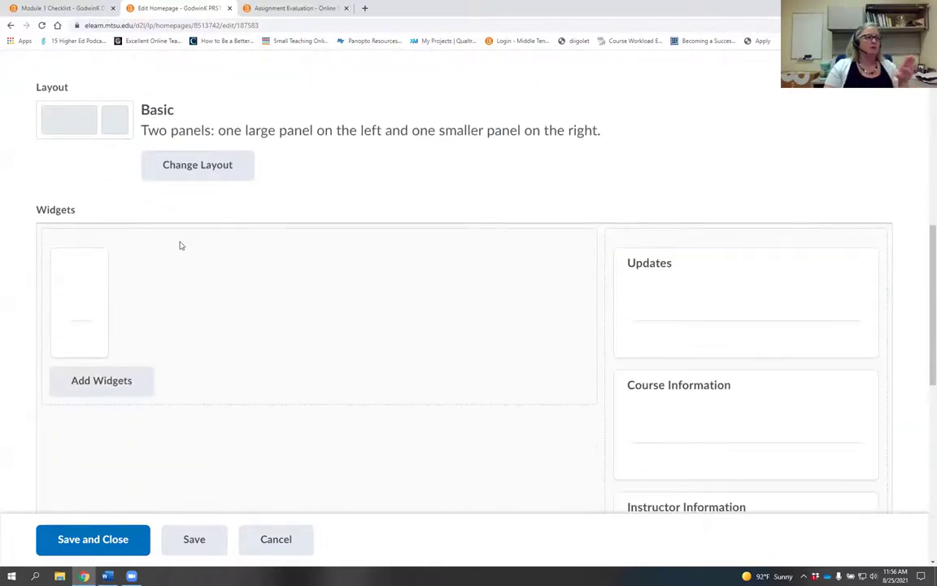
pyautogui.scroll(-1, 635, 264)
pyautogui.scroll(-12, 780, 362)
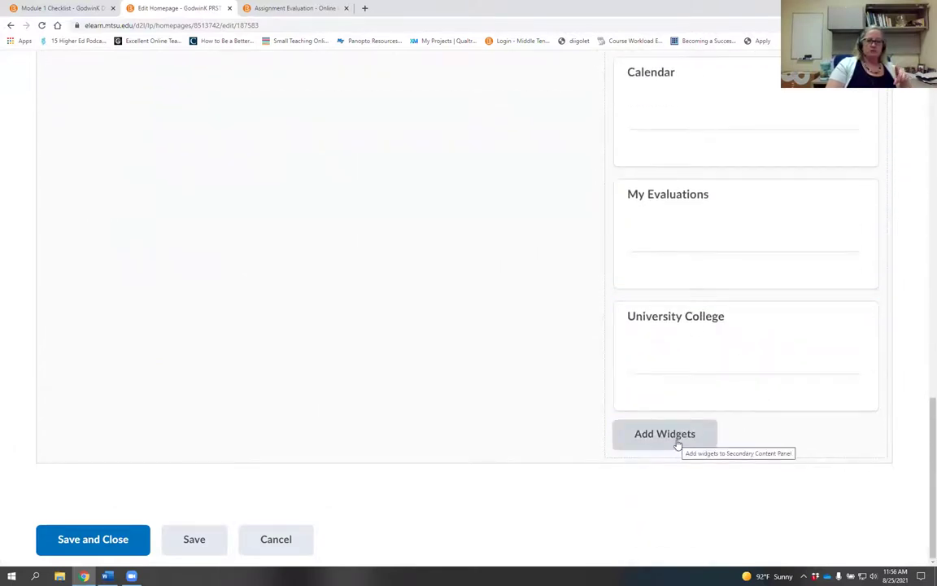
pyautogui.click(676, 440)
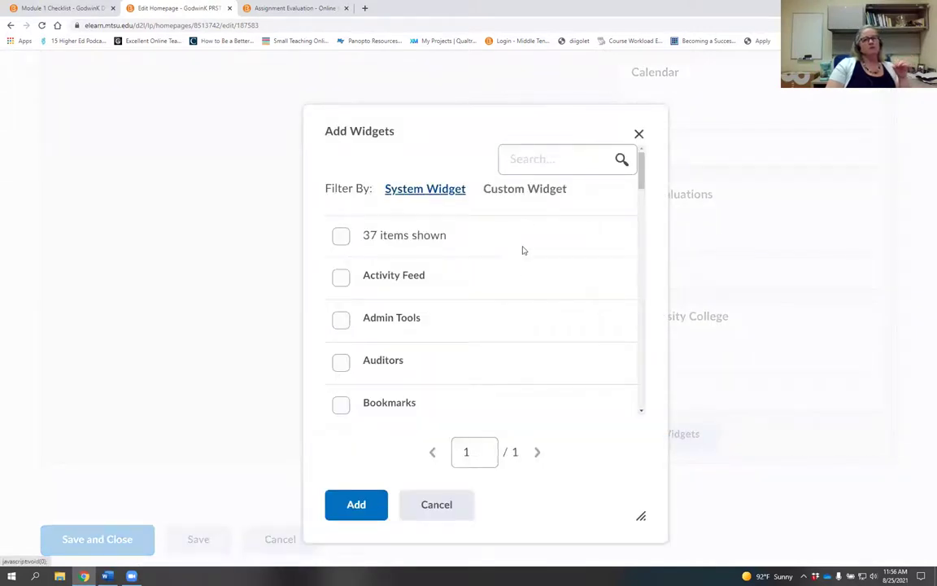
pyautogui.moveTo(640, 173); pyautogui.dragTo(583, 320)
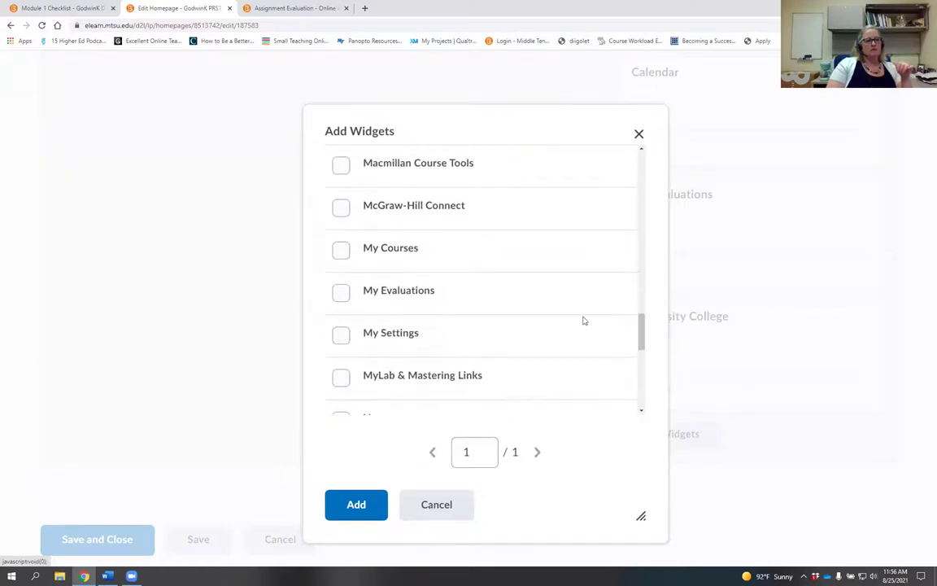
pyautogui.click(340, 294)
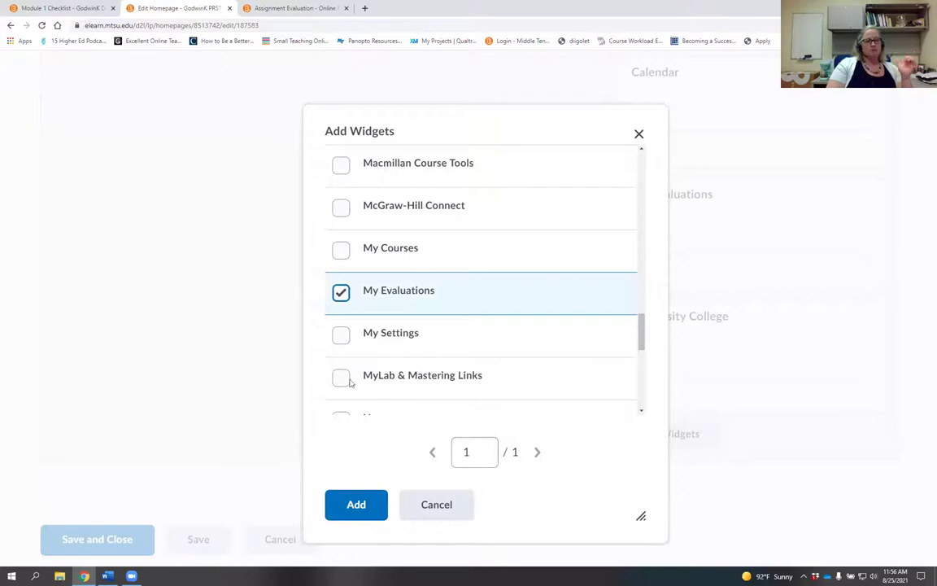
pyautogui.click(376, 502)
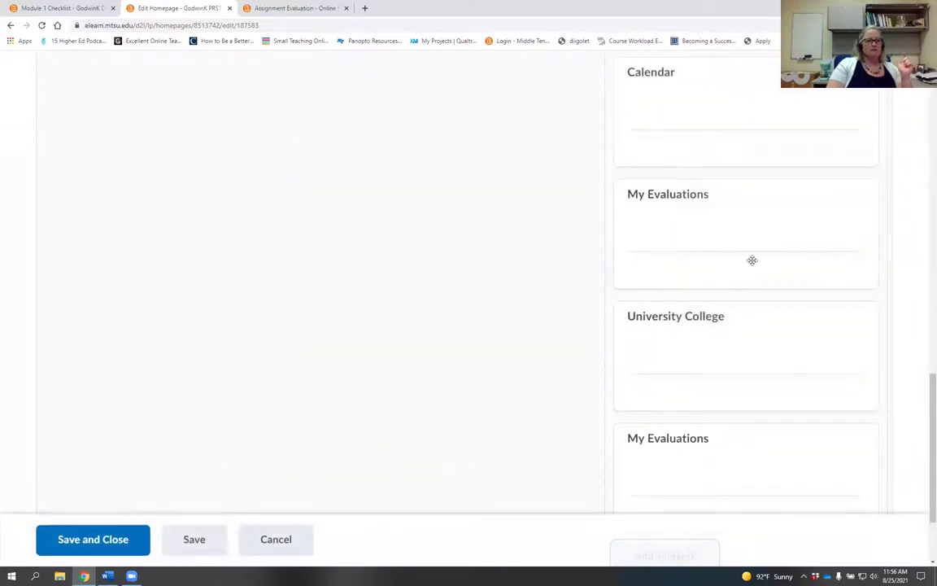
# Step: Remove the original My Evaluations widget located between Calendar and University College
pyautogui.scroll(-1, 807, 311)
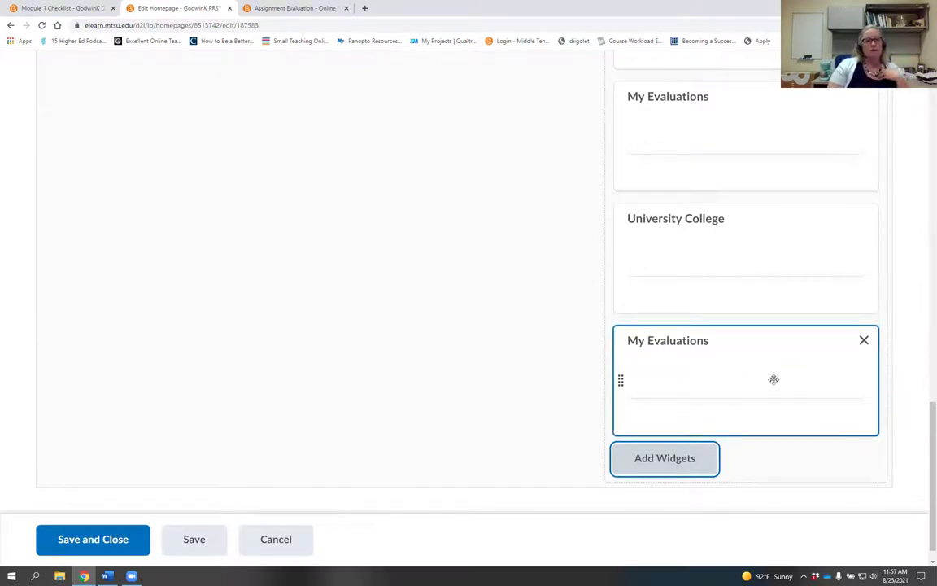
pyautogui.scroll(2, 847, 269)
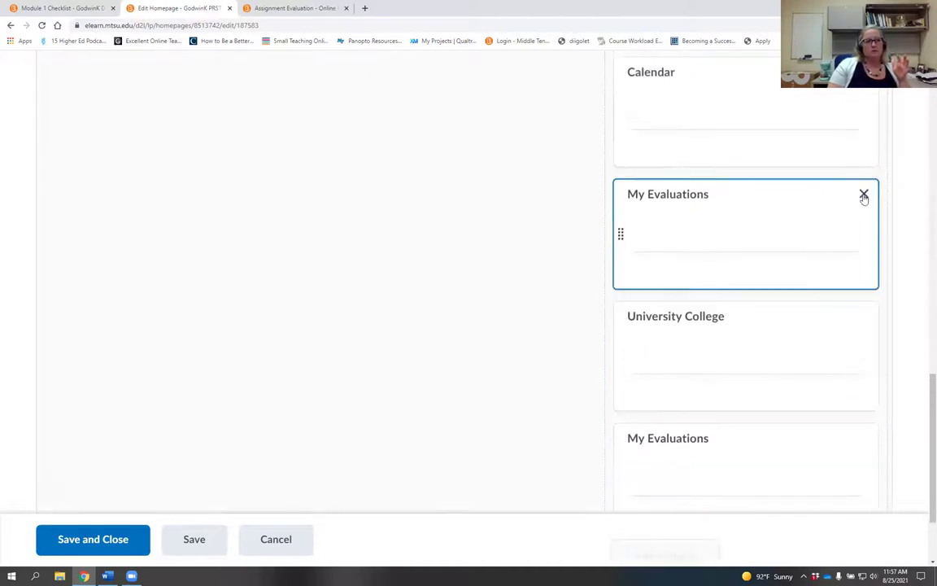
pyautogui.click(864, 193)
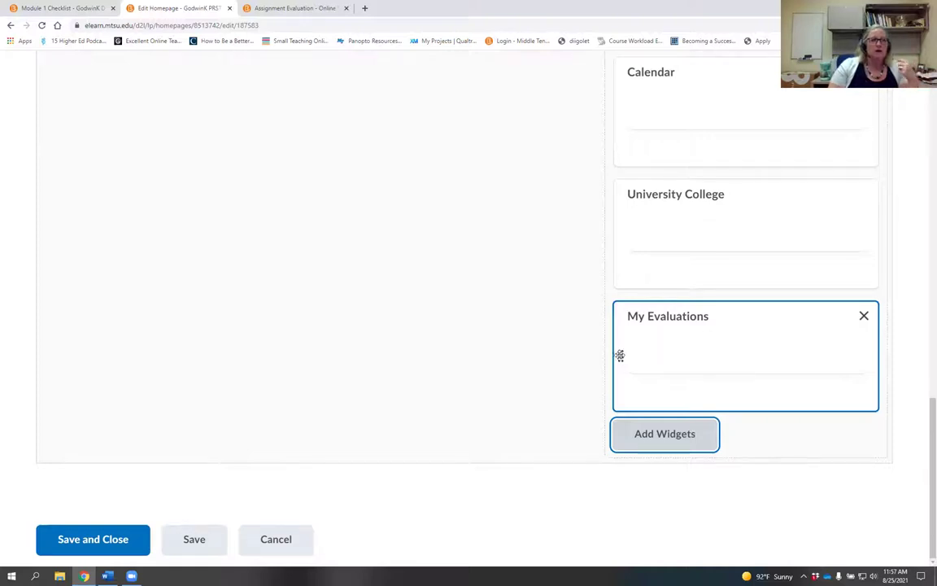
# Step: Move the newly added My Evaluations widget between the Calendar and University College widgets
pyautogui.moveTo(621, 356); pyautogui.dragTo(622, 406)
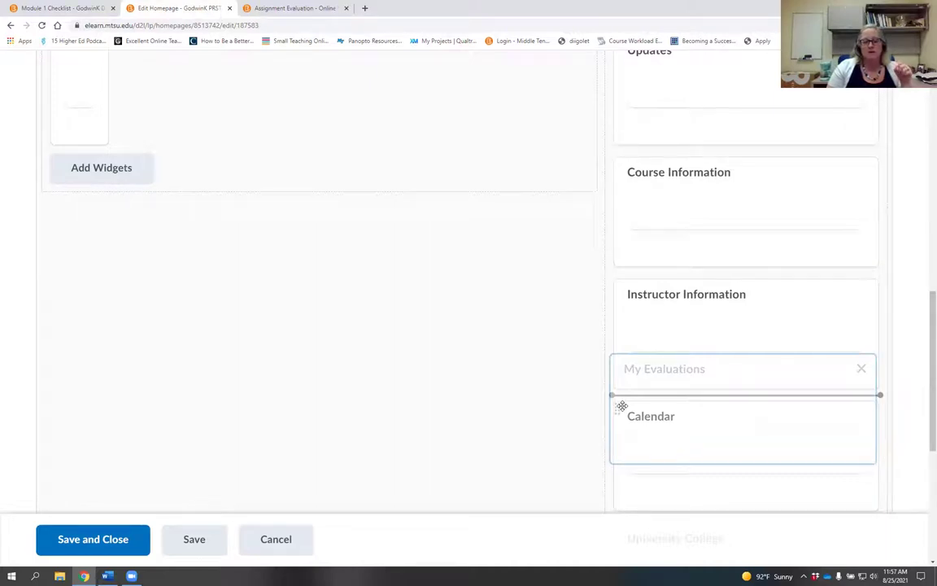
pyautogui.moveTo(621, 406)
pyautogui.mouseDown()
pyautogui.moveTo(604, 341)
pyautogui.moveTo(634, 368)
pyautogui.moveTo(637, 449)
pyautogui.moveTo(636, 400)
pyautogui.mouseUp()
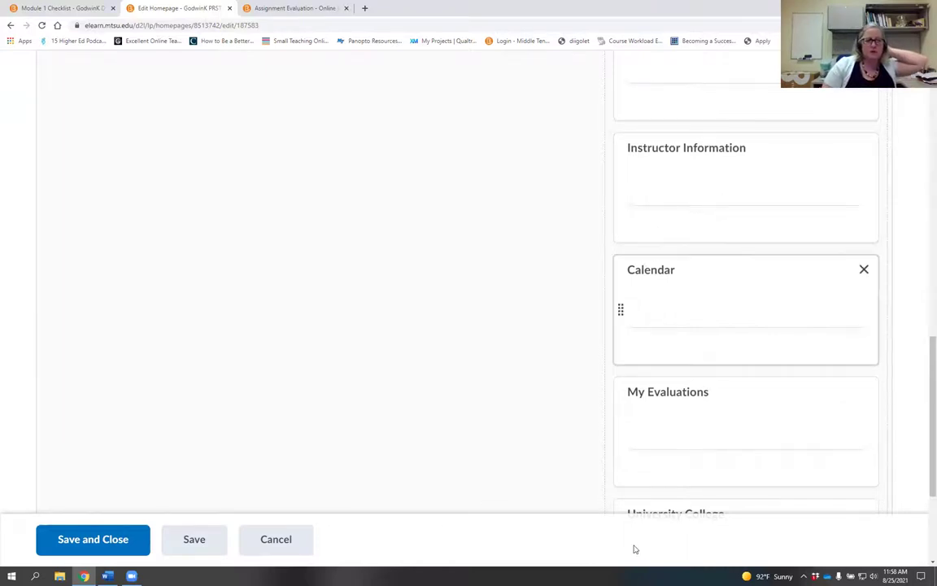
pyautogui.scroll(-1, 680, 329)
pyautogui.scroll(-3, 716, 318)
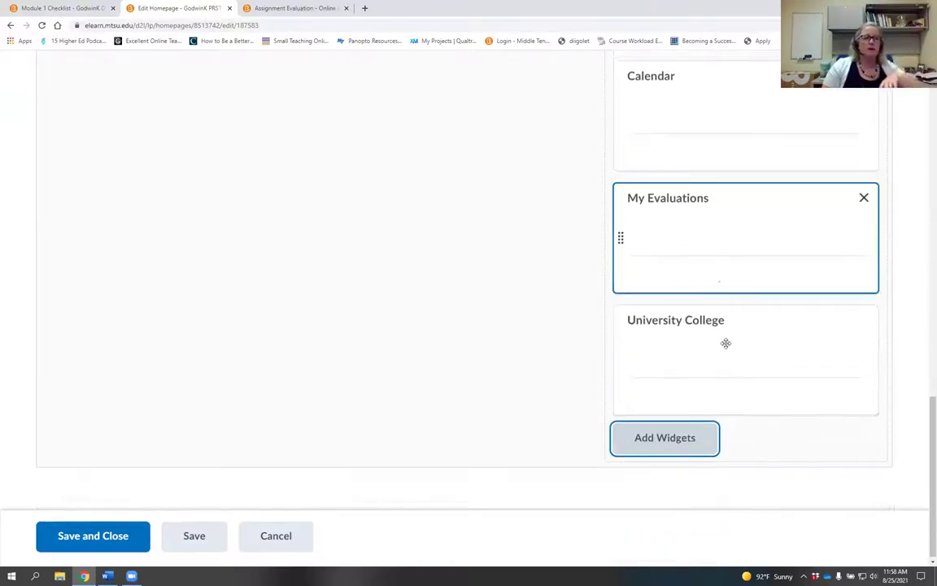
# Step: Save and close the homepage edits, and check the My Evaluations widget on the course homepage
pyautogui.click(93, 546)
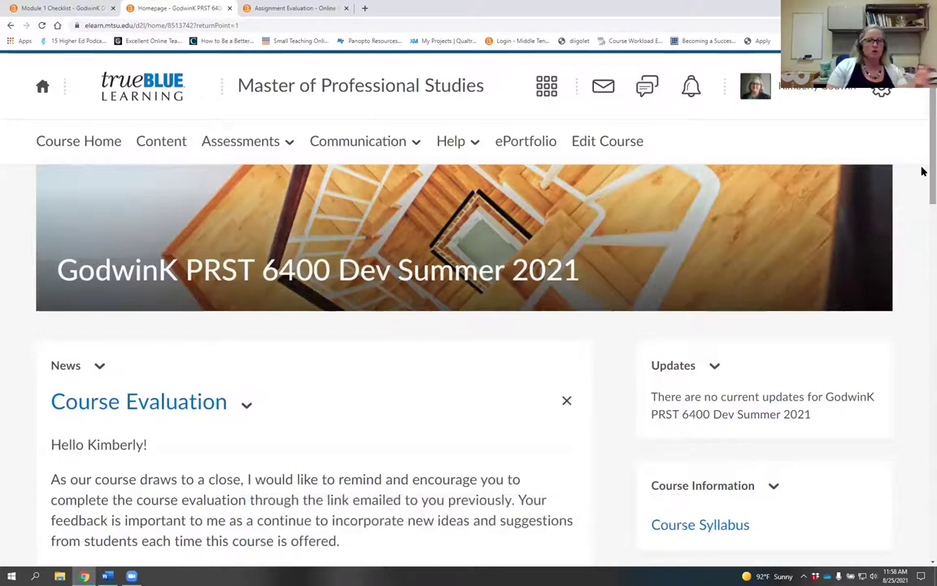
pyautogui.scroll(-2, 922, 343)
pyautogui.scroll(-9, 923, 344)
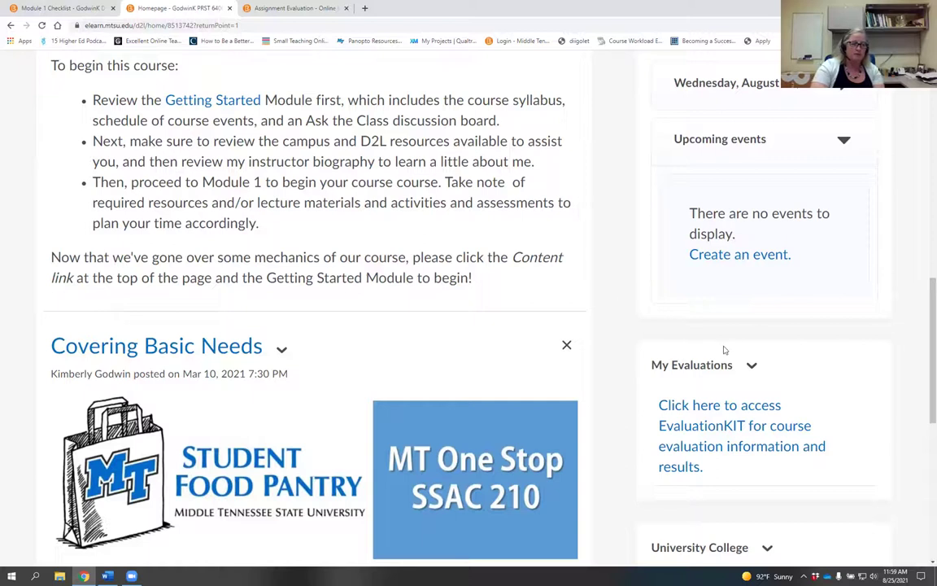
# Step: Open the EvaluationKIT link in the My Evaluations widget to view the instructor's project results and custom questions
pyautogui.scroll(5, 747, 241)
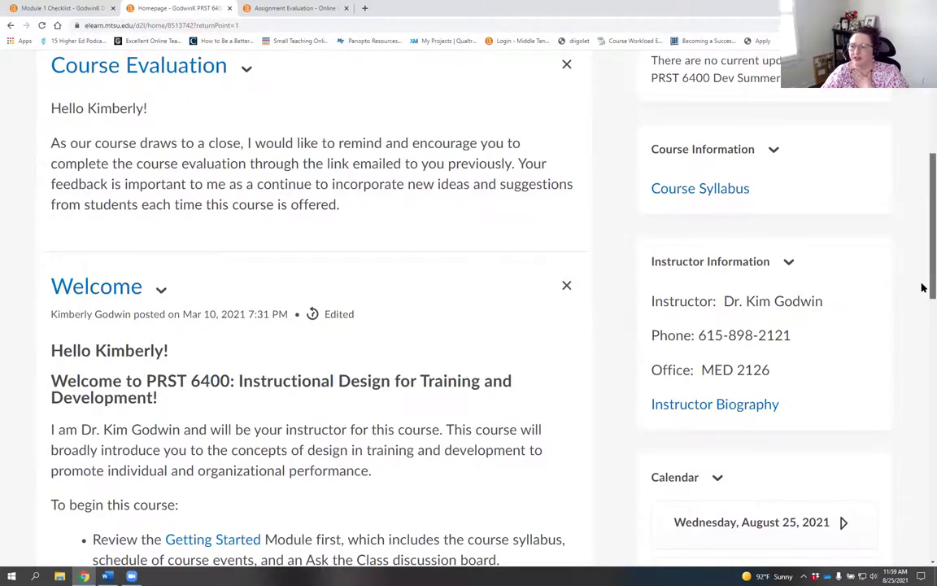
pyautogui.scroll(-5, 923, 342)
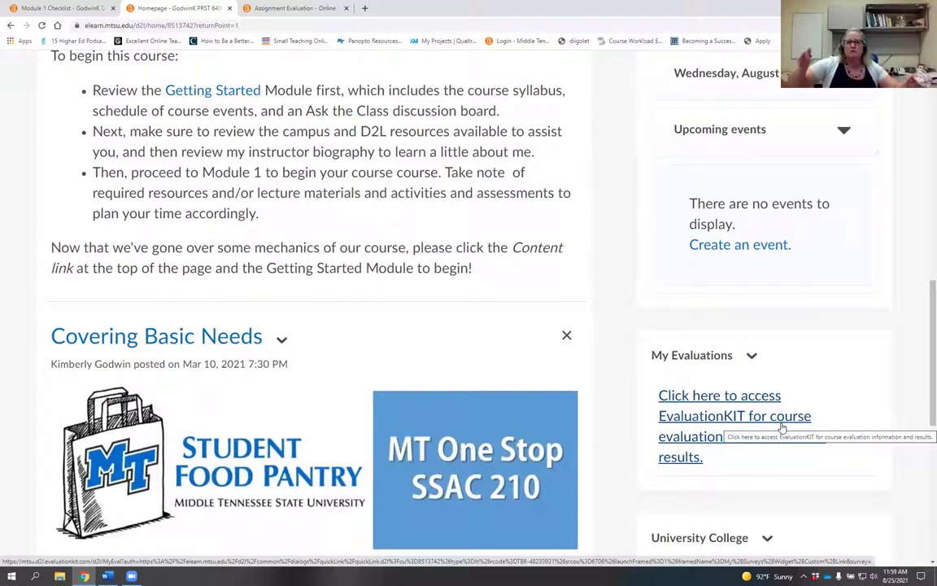
pyautogui.click(708, 420)
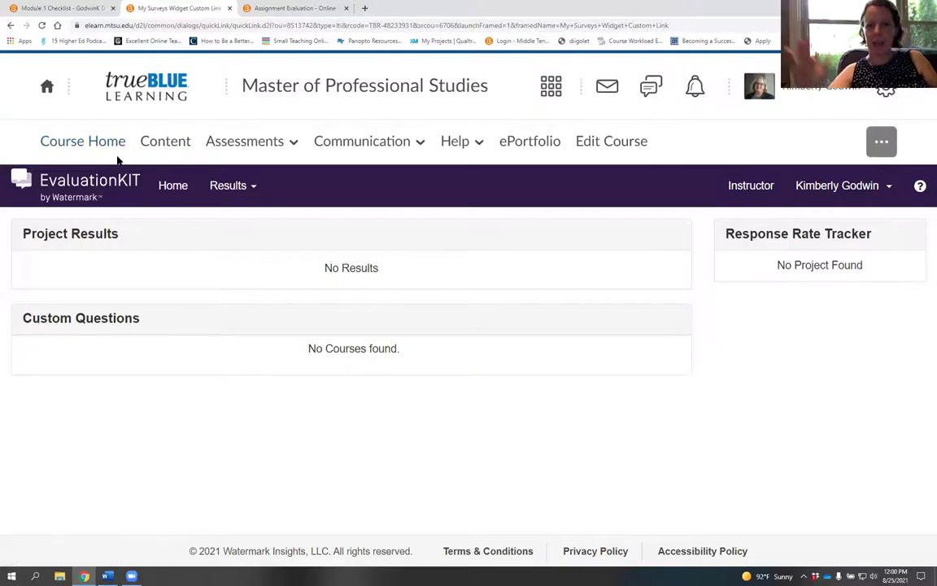
pyautogui.click(48, 88)
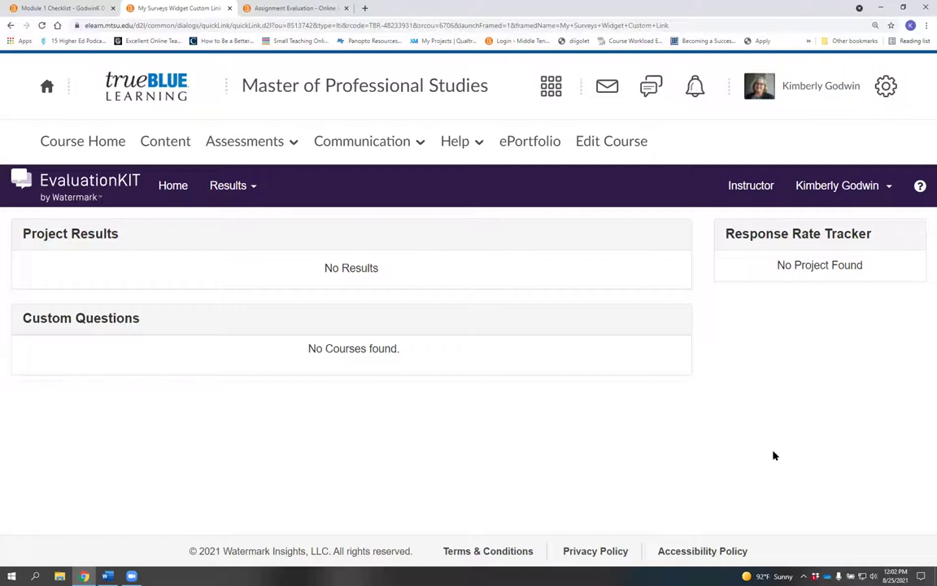
# Step: Open the course's Homepages management and review the Active Homepage choices and the list of available homepages
pyautogui.click(629, 144)
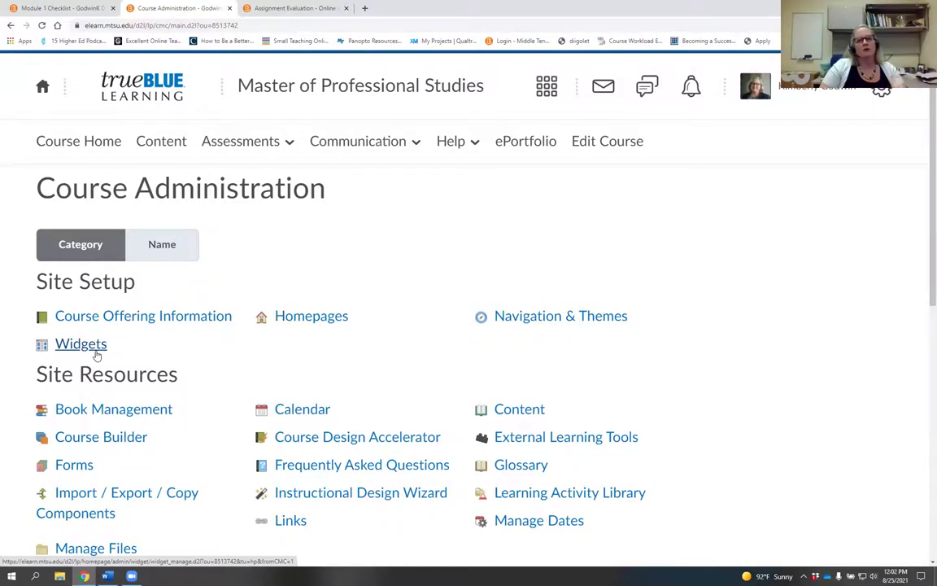
pyautogui.click(316, 319)
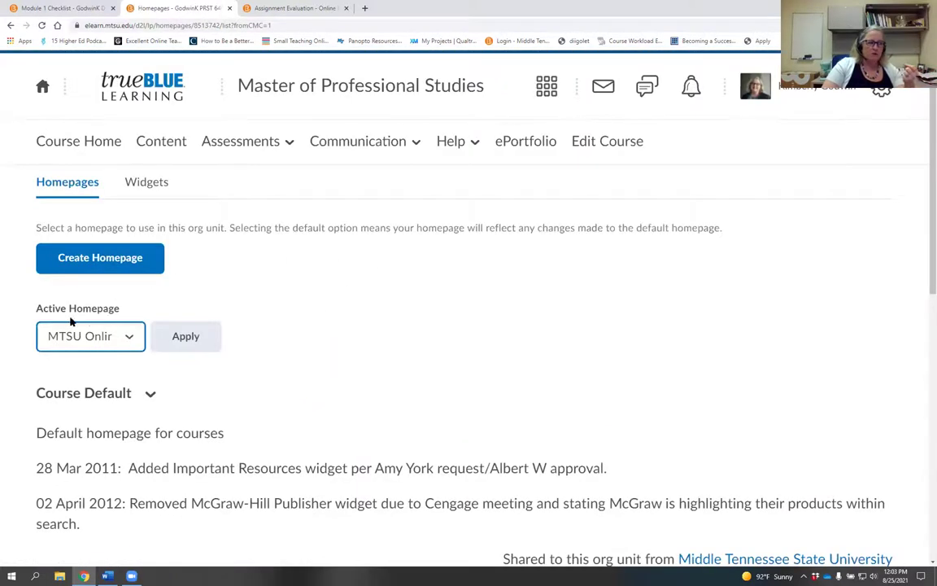
pyautogui.click(130, 337)
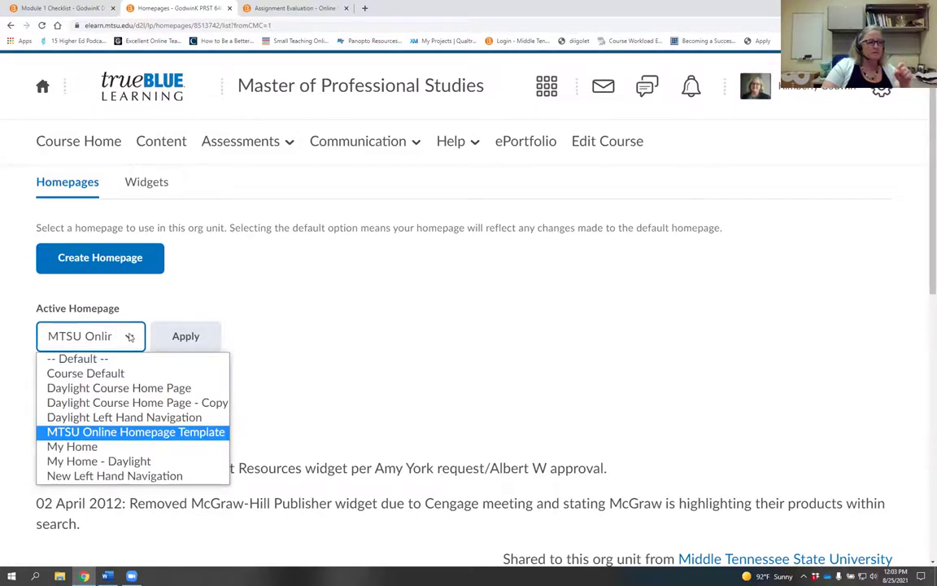
pyautogui.click(130, 336)
pyautogui.scroll(-3, 432, 338)
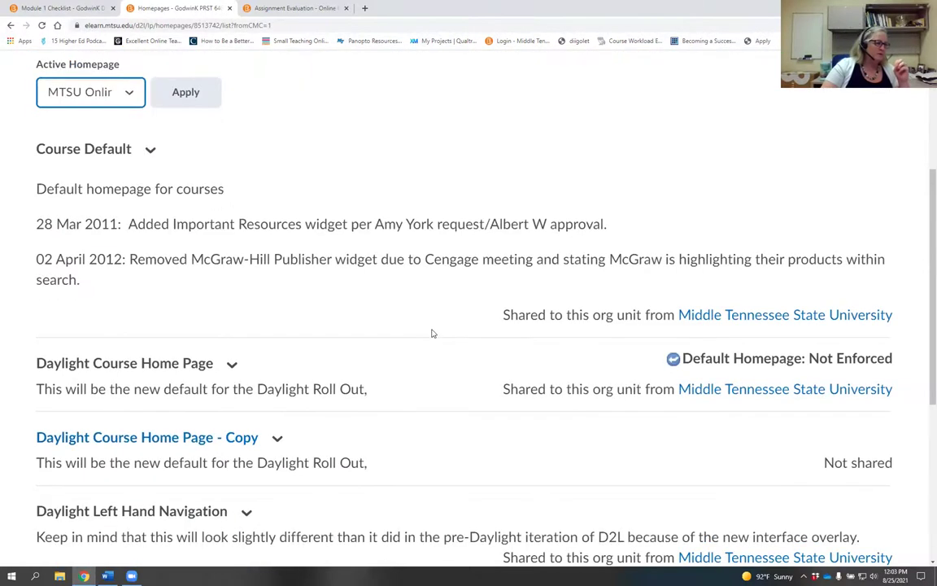
pyautogui.scroll(-2, 438, 329)
pyautogui.scroll(-1, 441, 326)
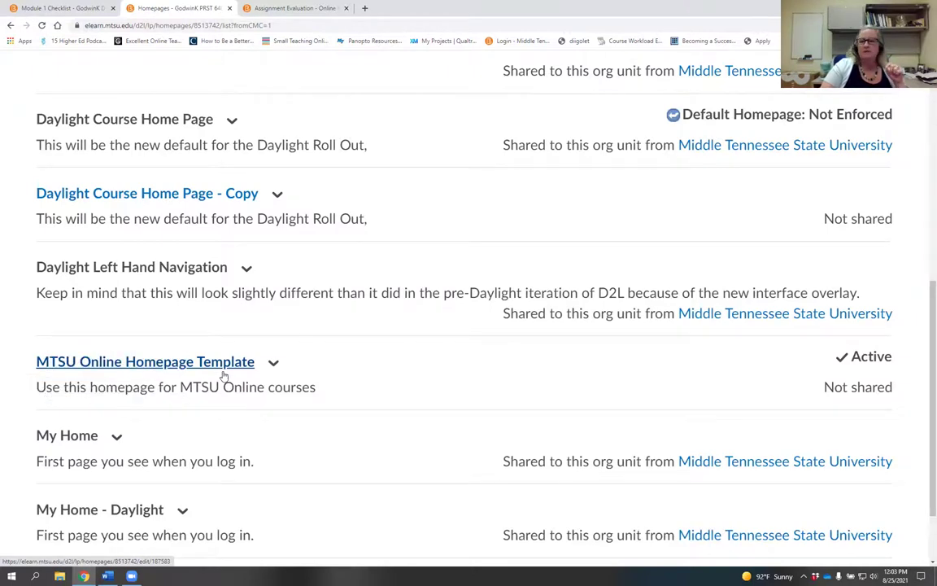
# Step: Open the MTSU Online Homepage Template for editing, review its layout and widgets, and leave without saving
pyautogui.click(282, 363)
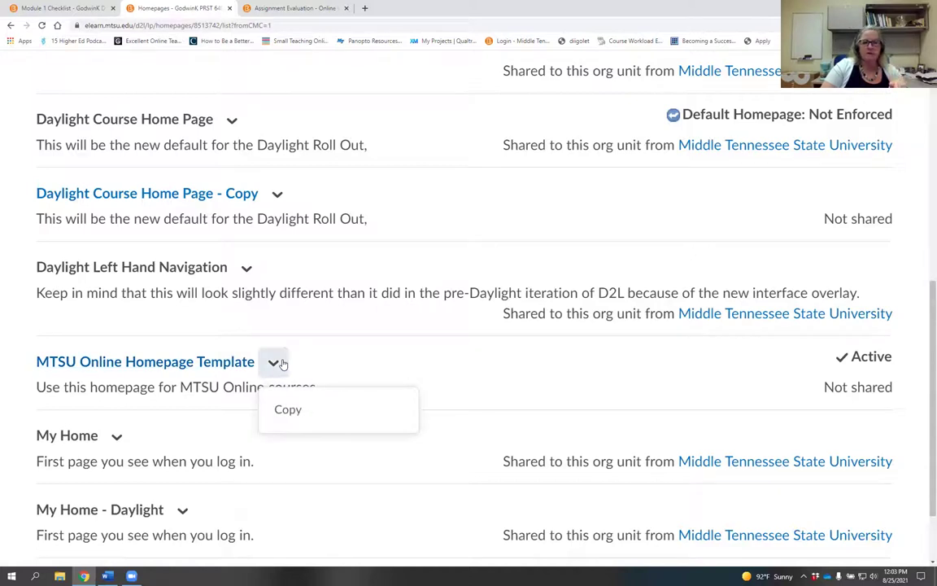
pyautogui.click(159, 363)
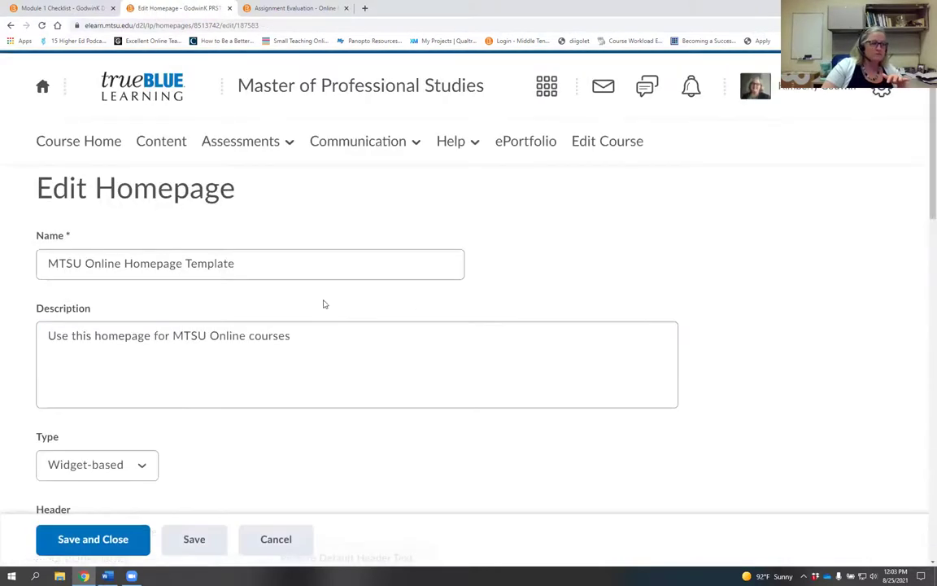
pyautogui.scroll(-3, 770, 279)
pyautogui.scroll(-3, 770, 279)
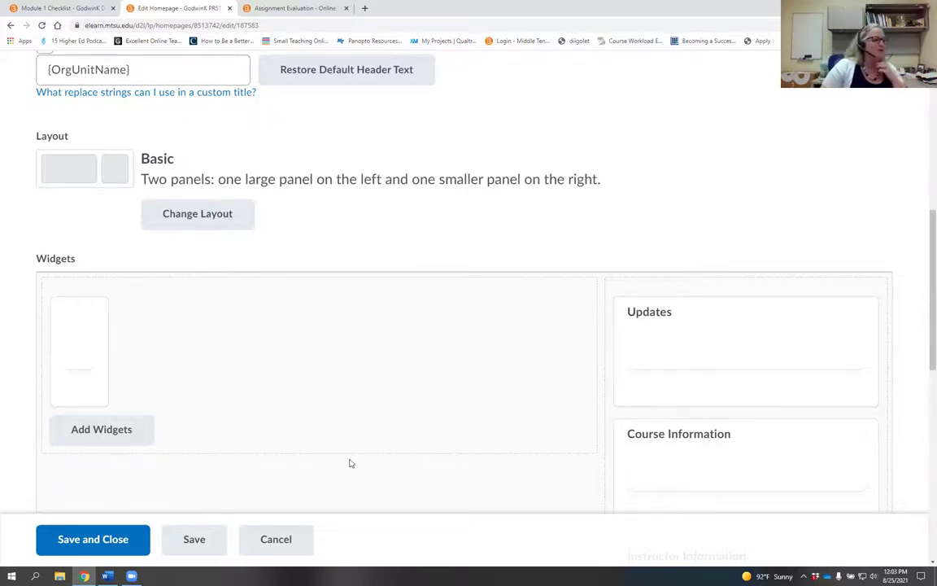
pyautogui.click(291, 543)
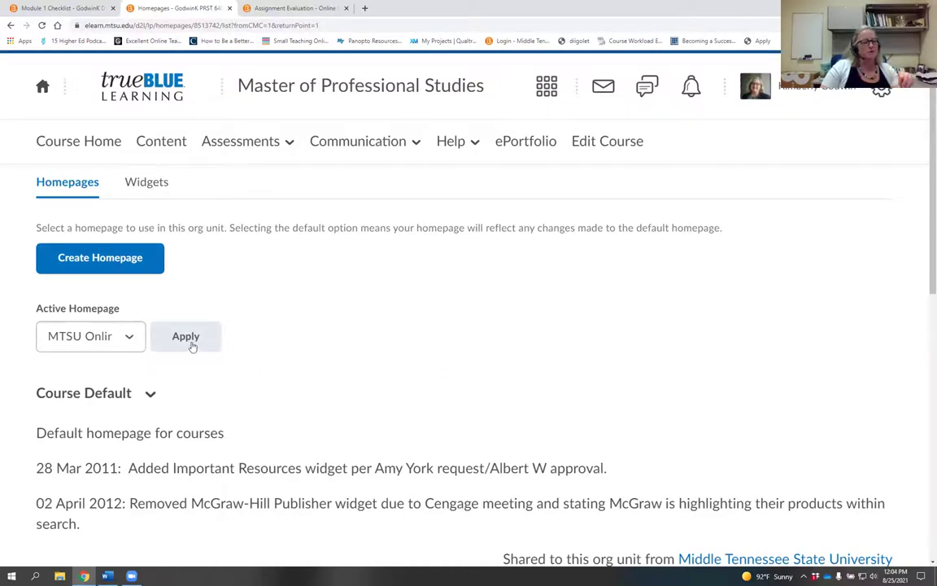
# Step: Apply the MTSU Online Homepage Template as the active homepage and return to Course Home
pyautogui.click(135, 340)
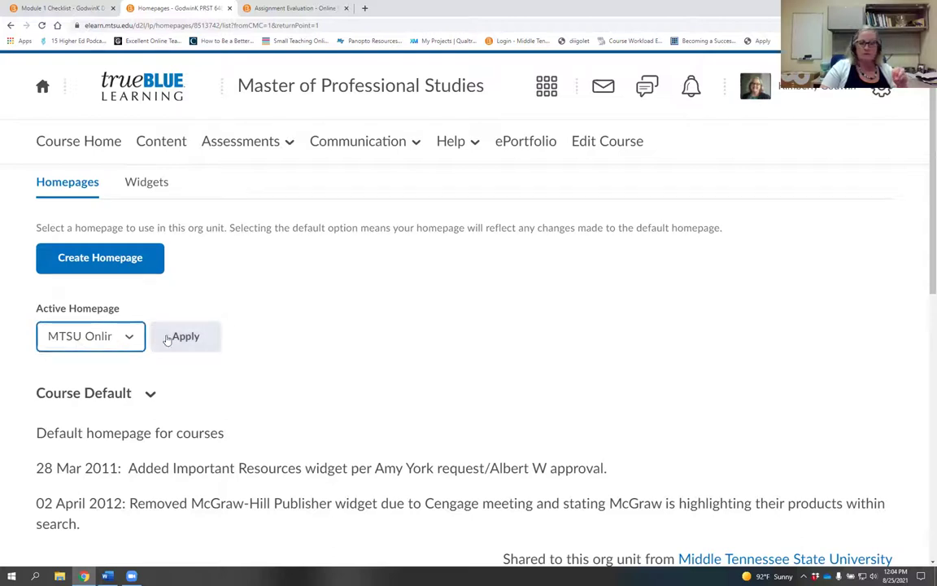
pyautogui.click(192, 340)
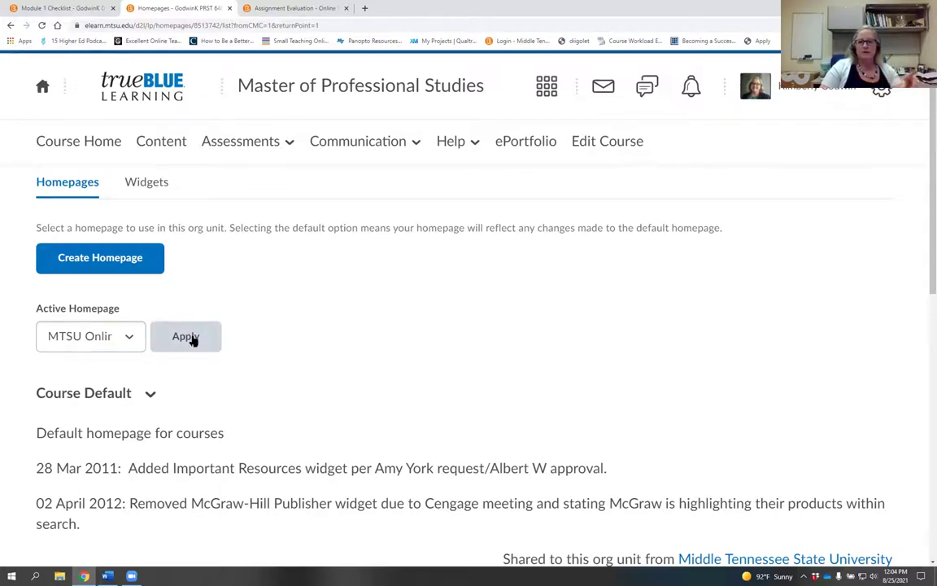
pyautogui.click(82, 144)
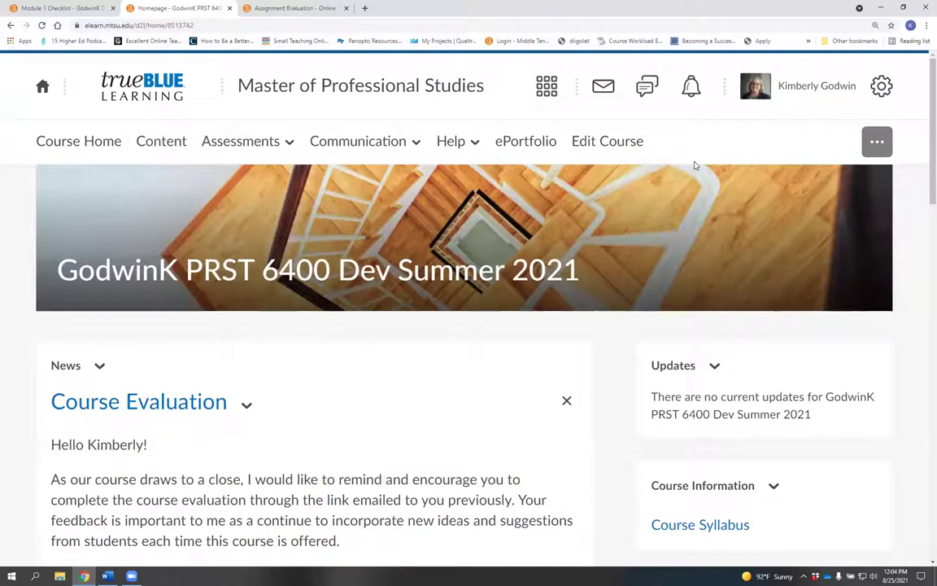
pyautogui.click(876, 144)
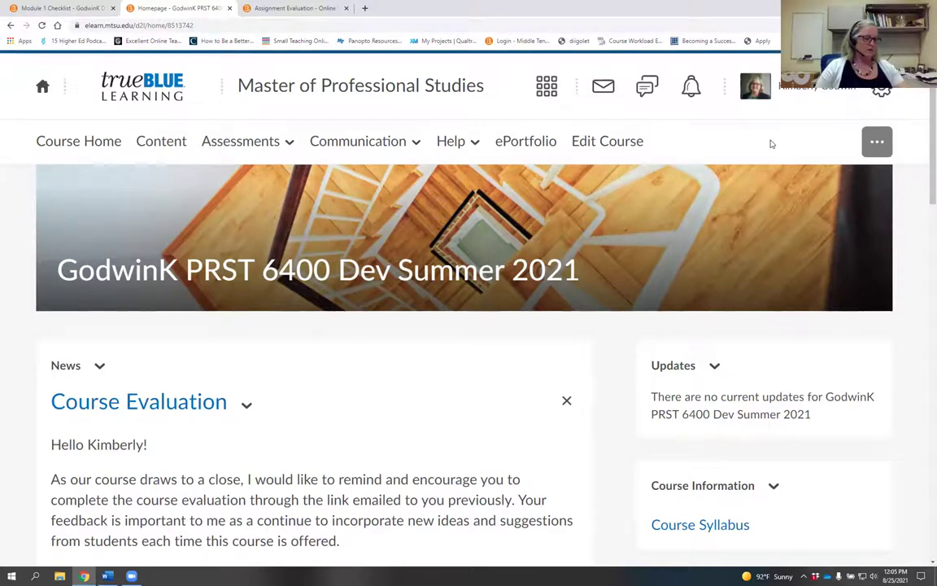
pyautogui.moveTo(785, 216)
pyautogui.moveTo(732, 132)
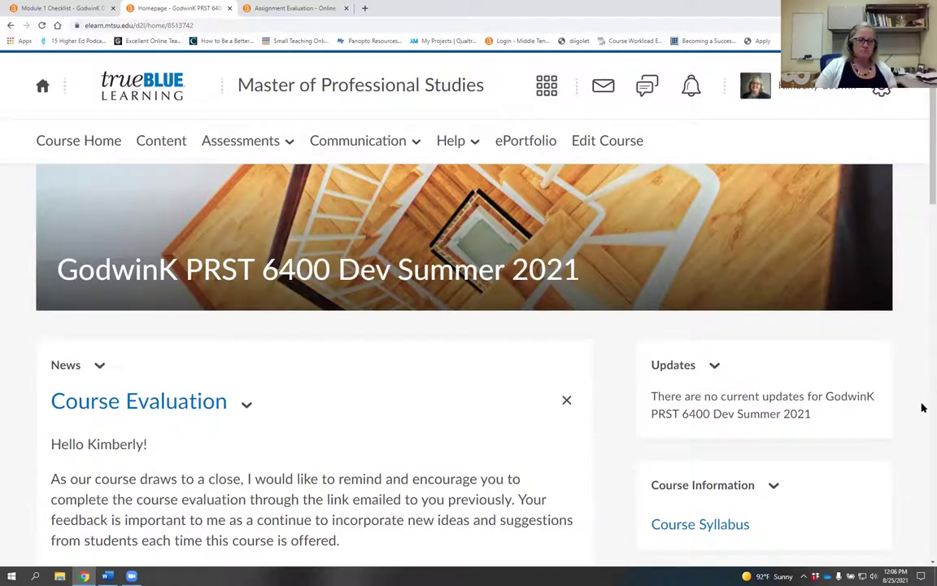
pyautogui.scroll(-2, 923, 399)
pyautogui.scroll(2, 919, 371)
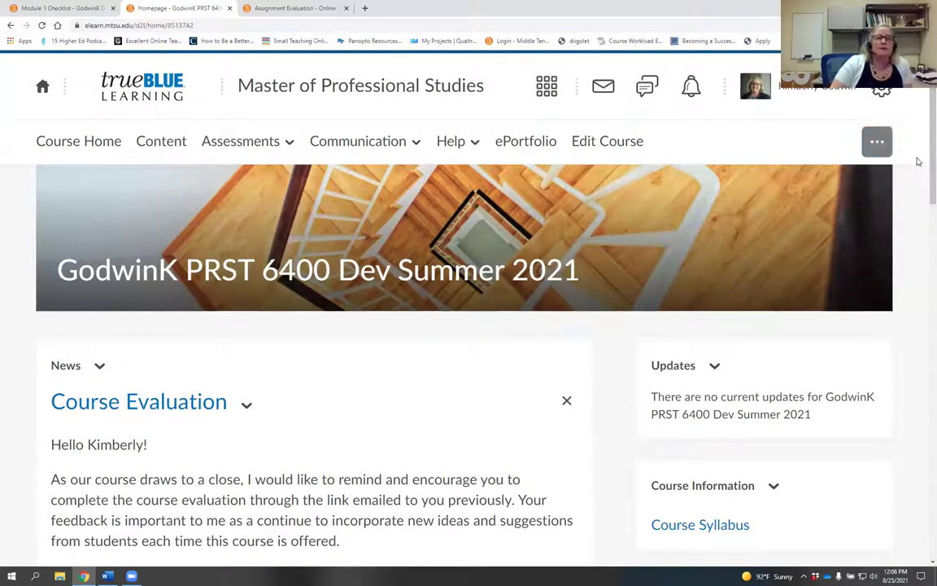
# Step: Edit the course's current navbar and add the Tutor Me link to it
pyautogui.click(878, 146)
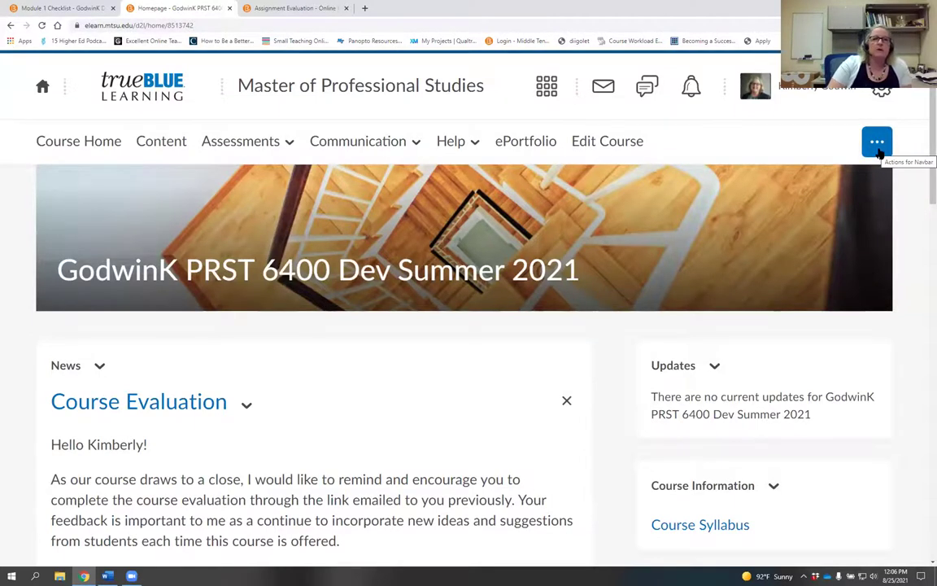
pyautogui.click(878, 145)
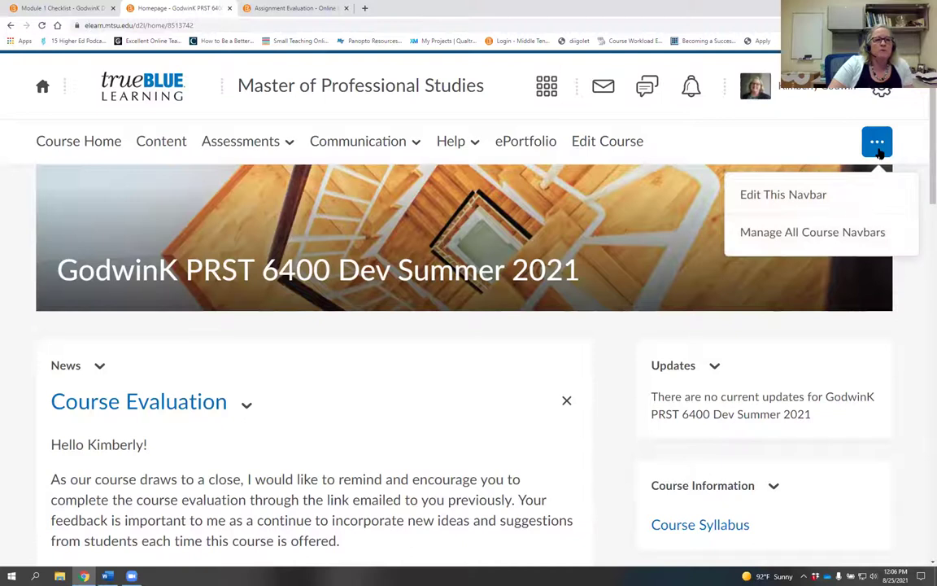
pyautogui.click(808, 200)
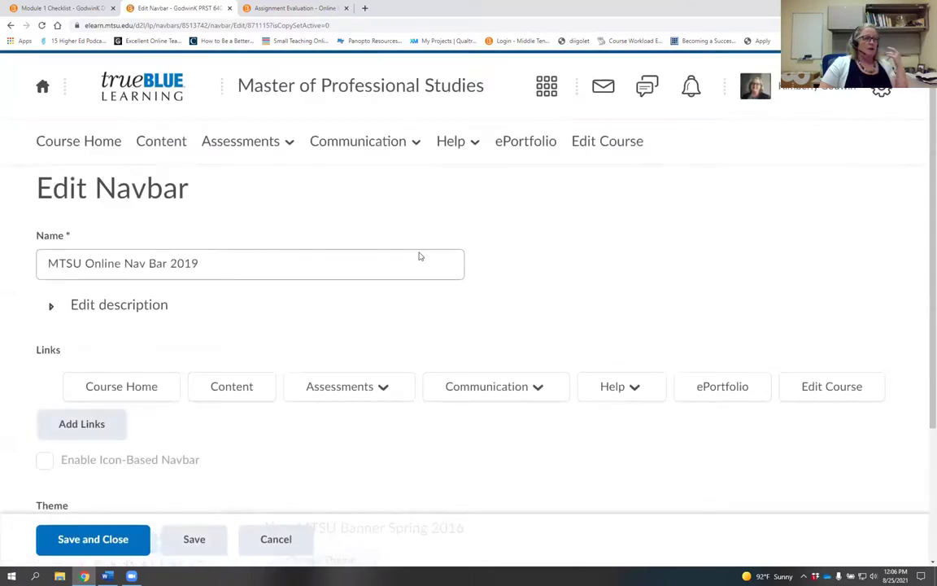
pyautogui.scroll(-2, 418, 255)
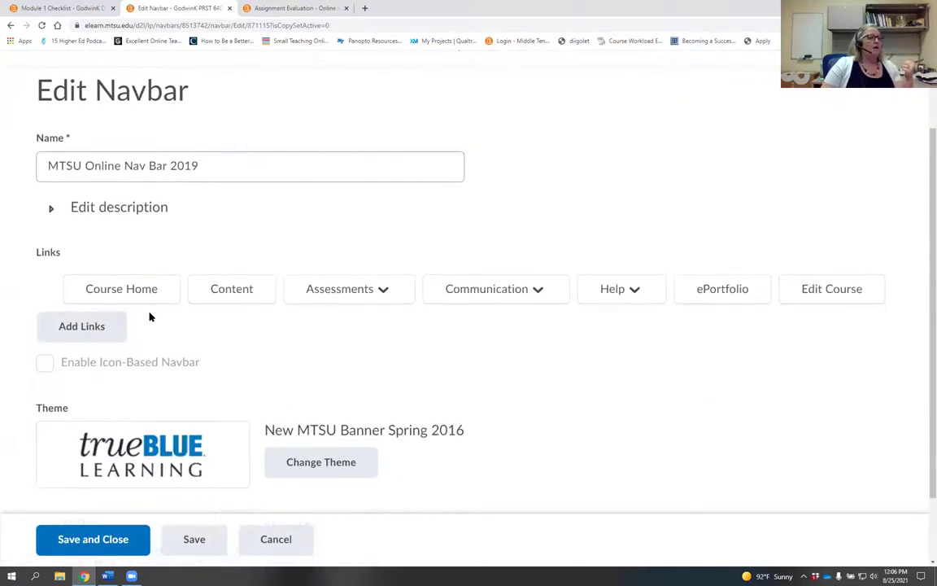
pyautogui.click(84, 329)
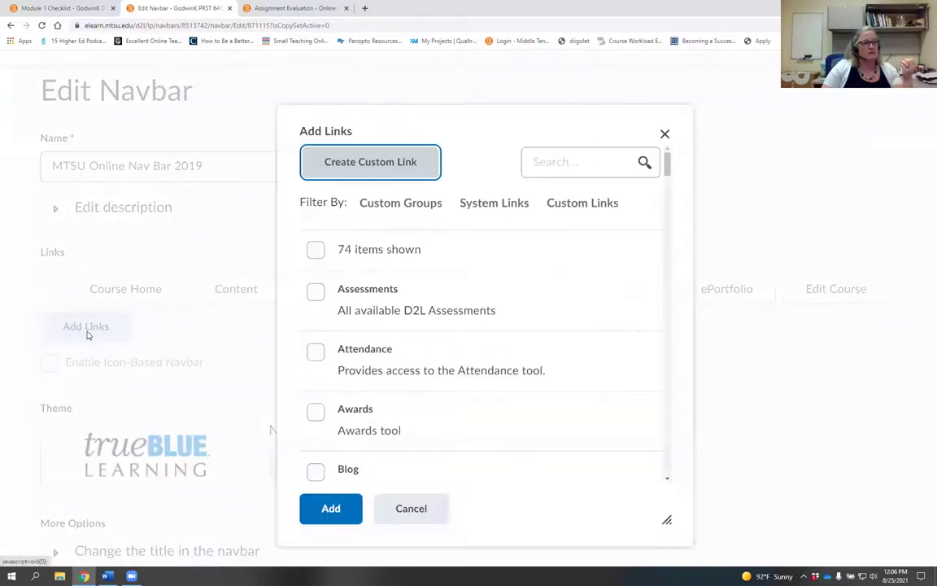
pyautogui.scroll(-2, 602, 276)
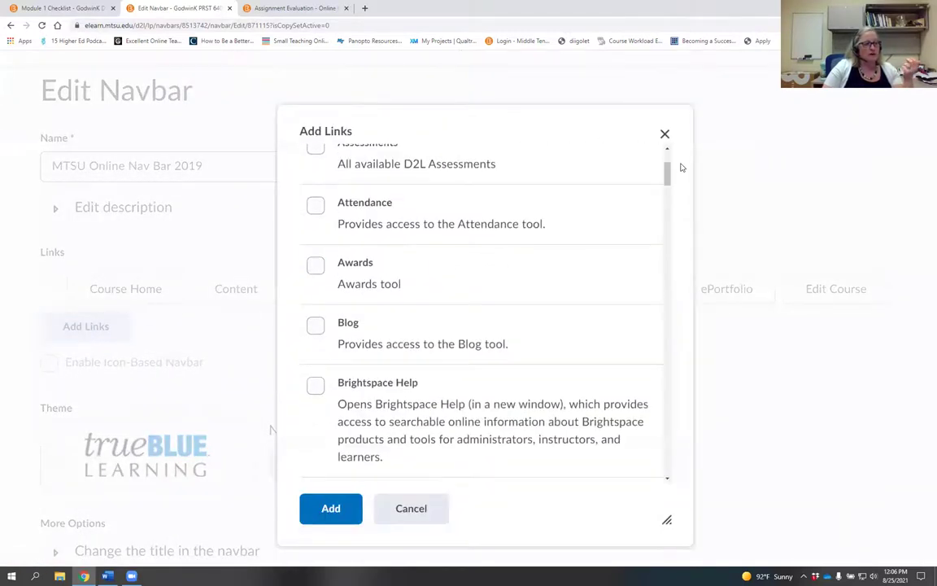
pyautogui.moveTo(669, 175); pyautogui.dragTo(686, 445)
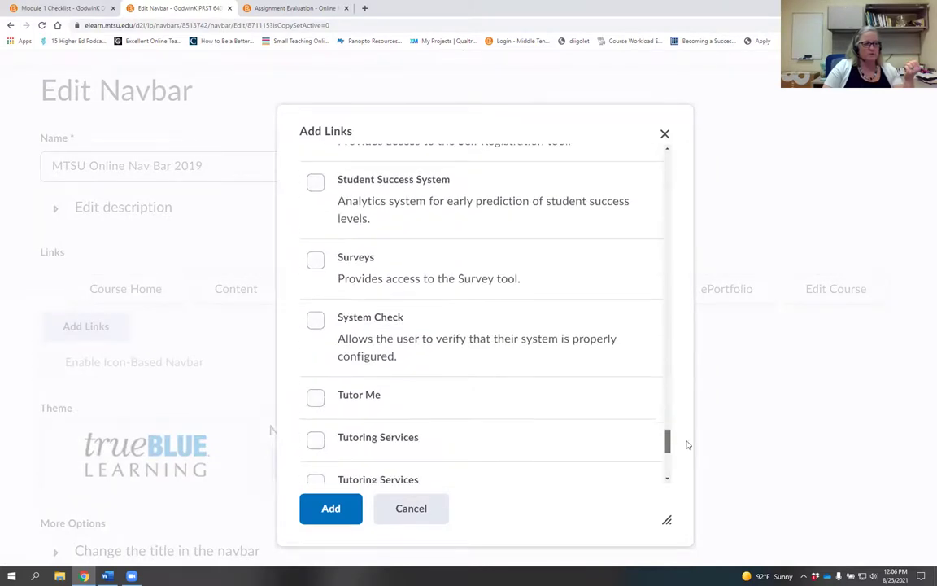
pyautogui.click(317, 399)
pyautogui.click(330, 508)
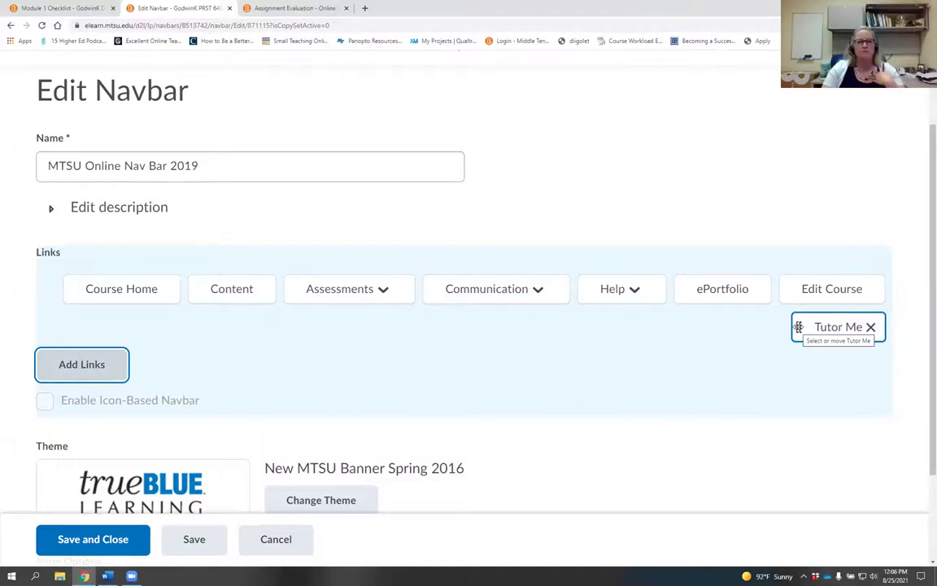
# Step: Move the Tutor Me link between Communication and Help, and save and close the navbar
pyautogui.moveTo(798, 326)
pyautogui.mouseDown()
pyautogui.moveTo(671, 329)
pyautogui.moveTo(553, 283)
pyautogui.mouseUp()
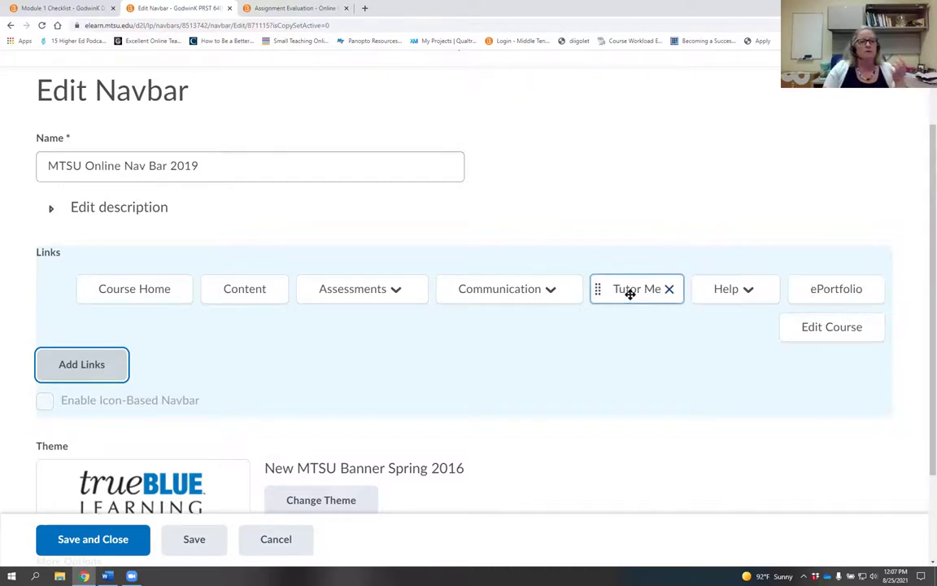
pyautogui.click(95, 550)
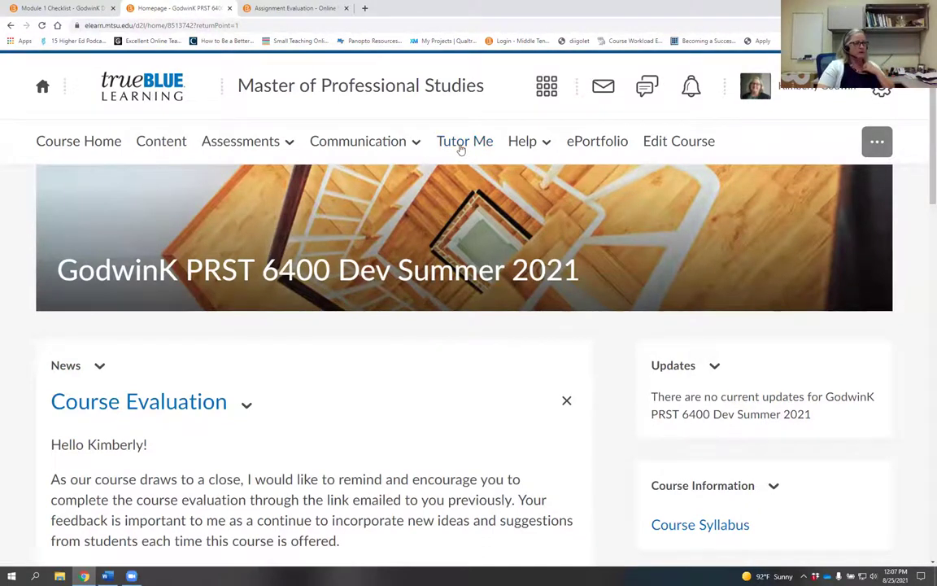
# Step: Follow the navbar's Tutor Me link and connect with a live tutor to reach the subject search
pyautogui.click(462, 147)
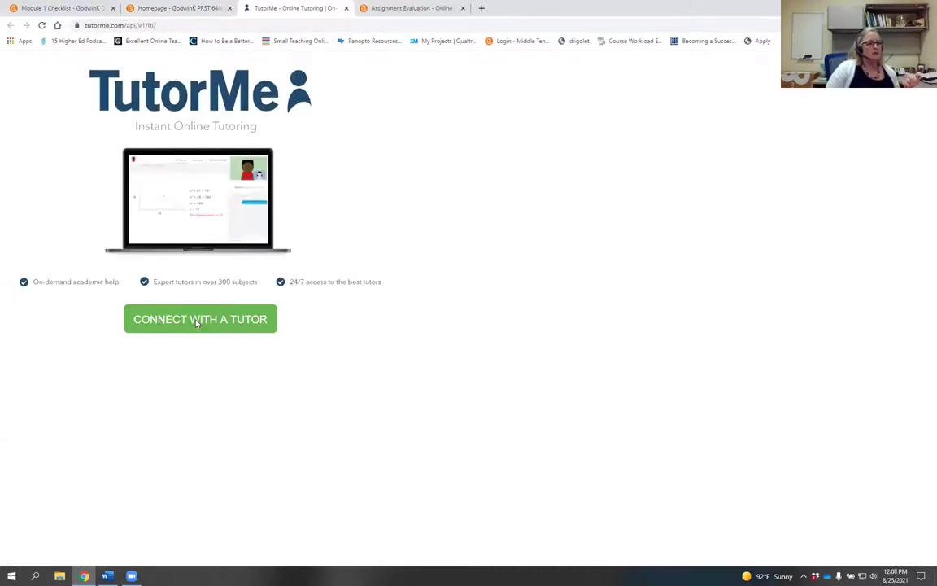
pyautogui.click(196, 321)
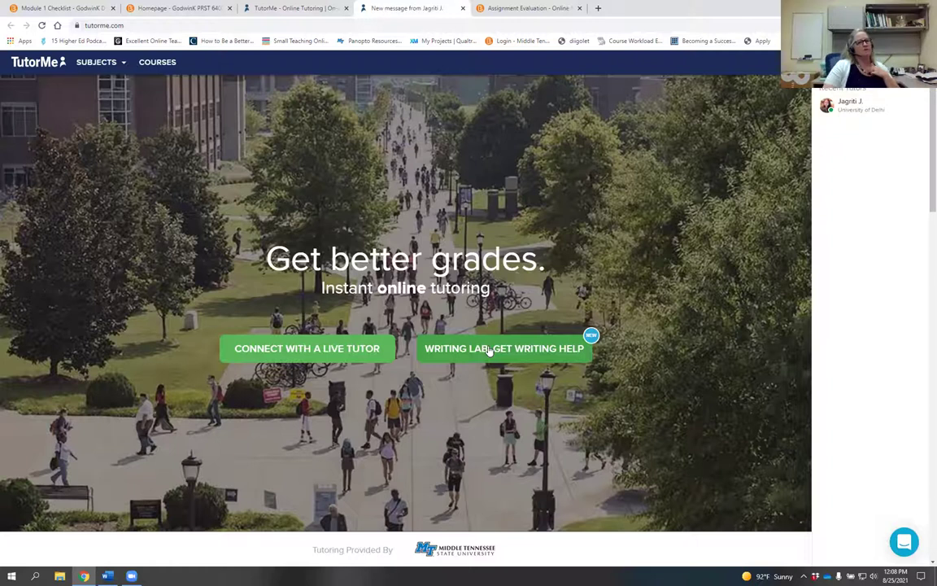
pyautogui.click(326, 351)
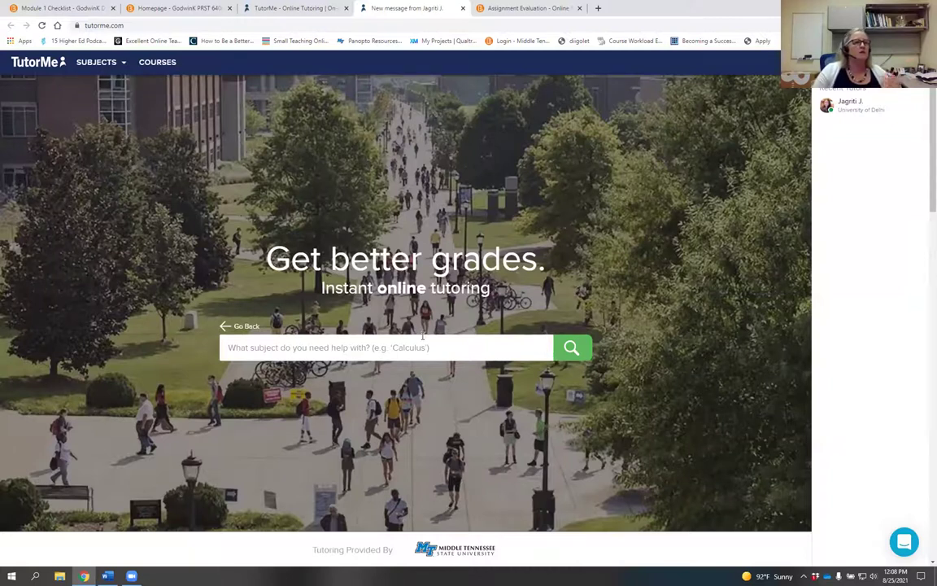
# Step: Browse the TutorMe subject categories, including the Engineering and History tutoring topics
pyautogui.click(123, 63)
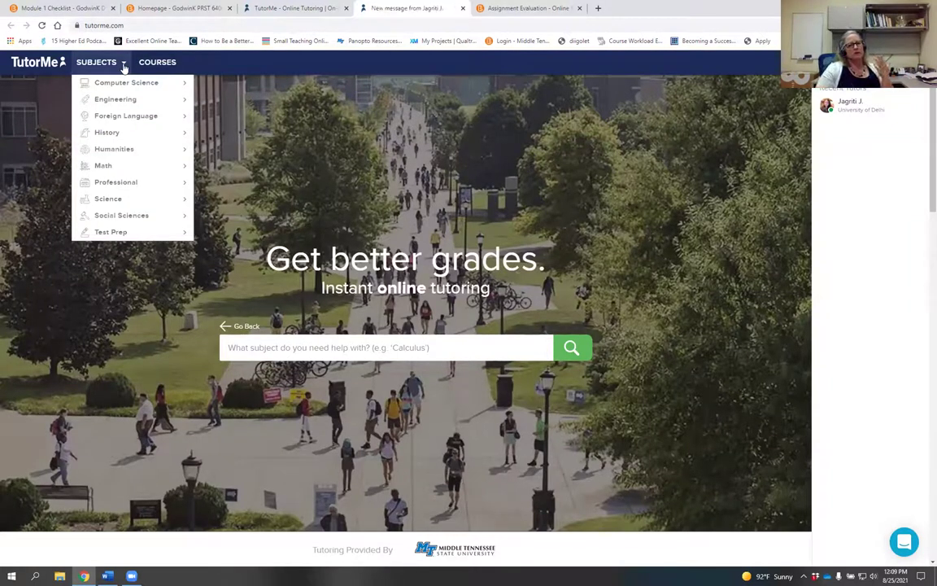
pyautogui.moveTo(123, 89)
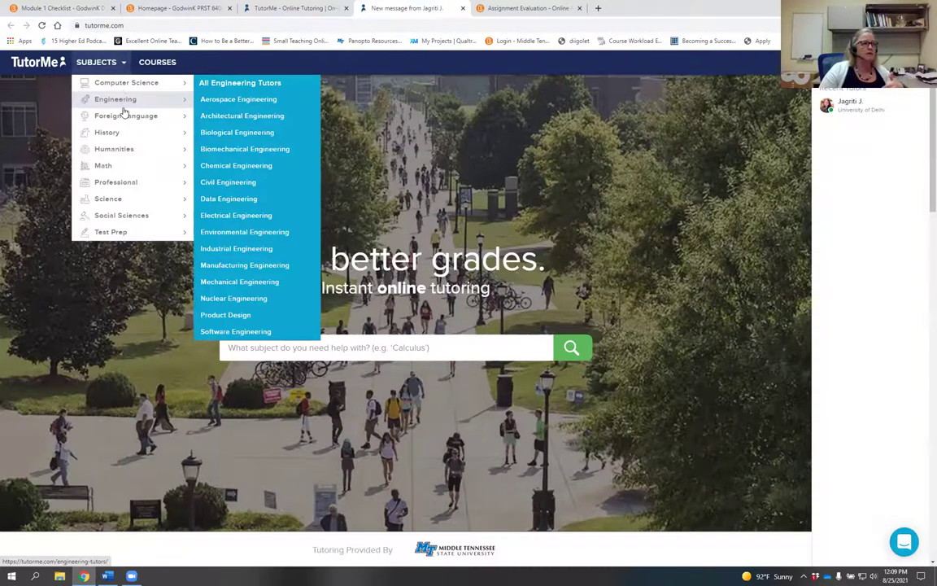
pyautogui.moveTo(125, 118)
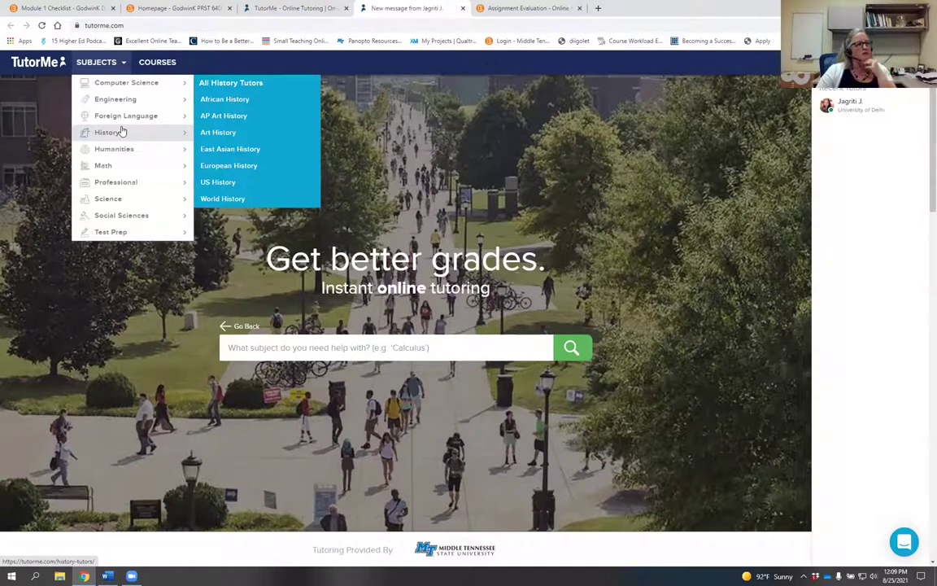
# Step: Look over TutorMe's Humanities tutoring topics and the list of recent tutors
pyautogui.moveTo(121, 149)
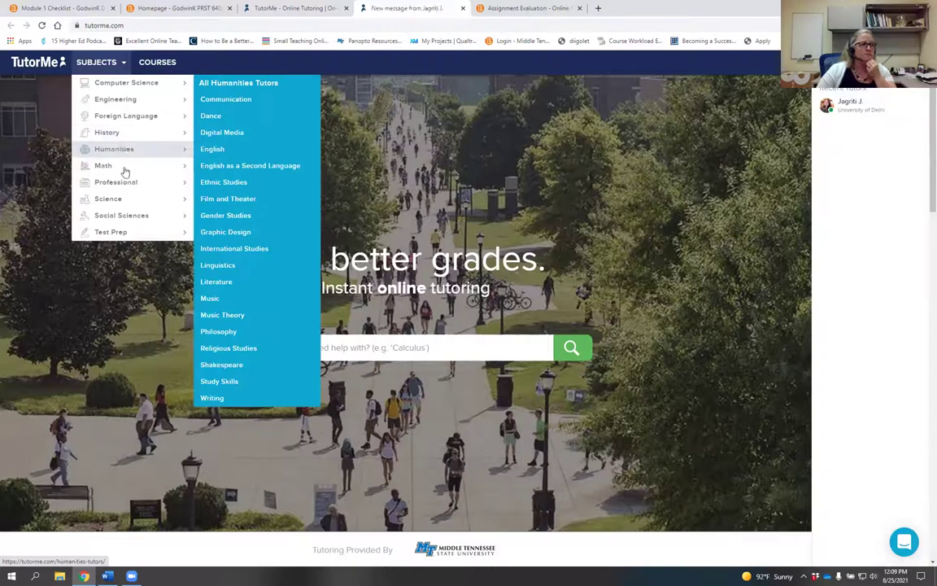
pyautogui.moveTo(124, 183)
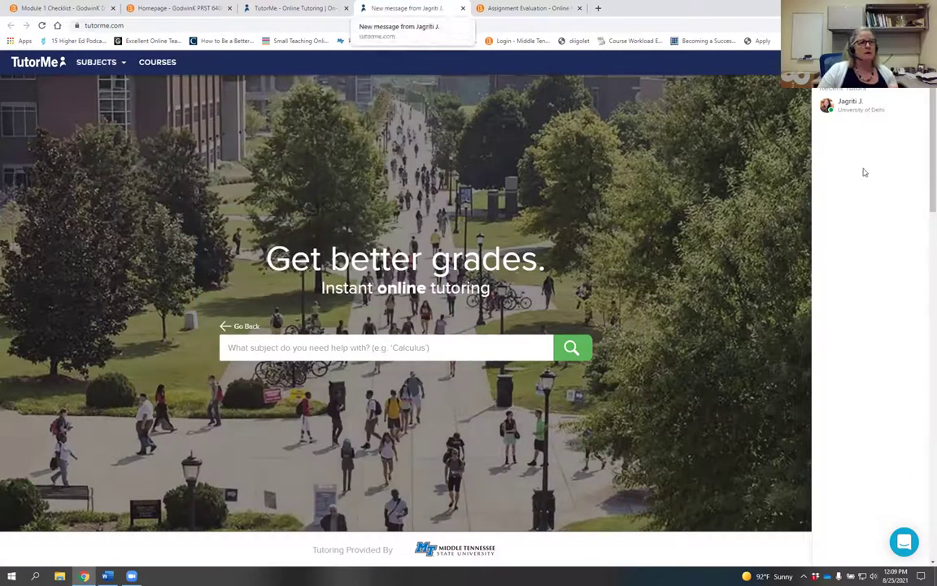
pyautogui.moveTo(864, 106)
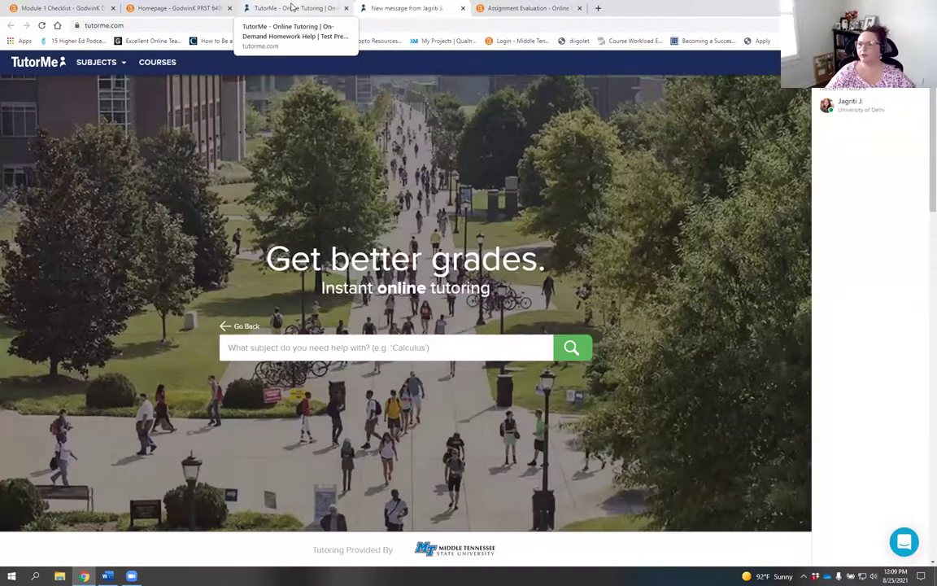
# Step: Close both TutorMe browser tabs and return to the PRST 6400 course homepage
pyautogui.click(293, 7)
pyautogui.click(346, 8)
pyautogui.click(351, 8)
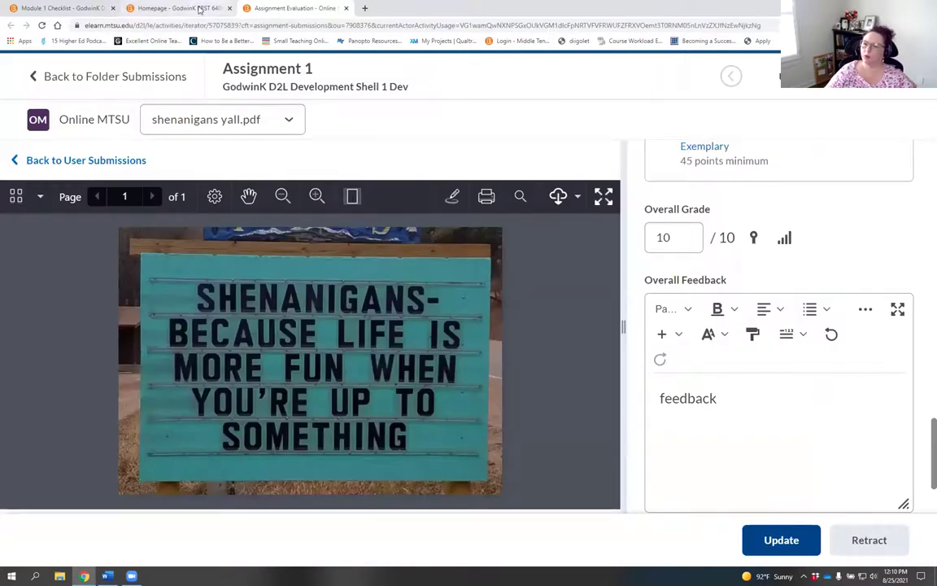
pyautogui.click(199, 9)
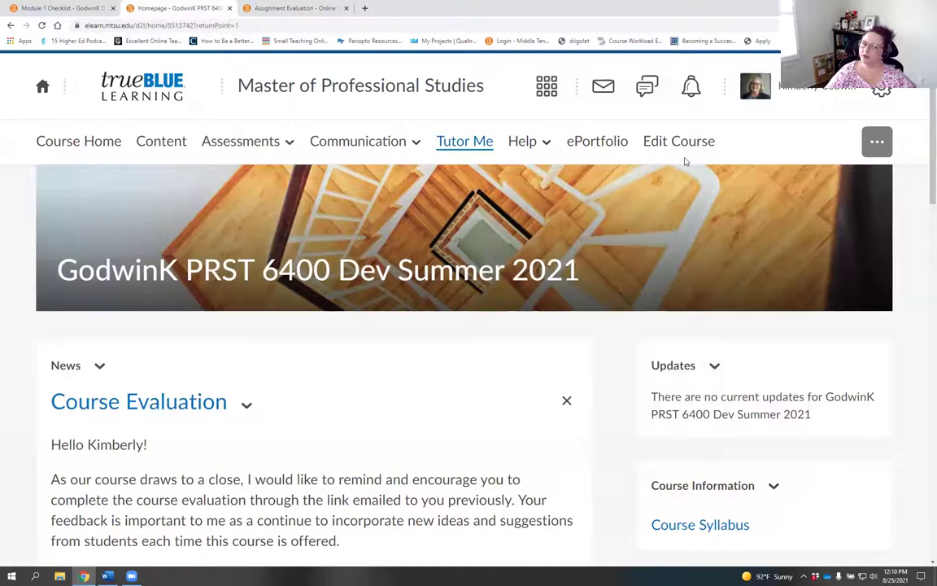
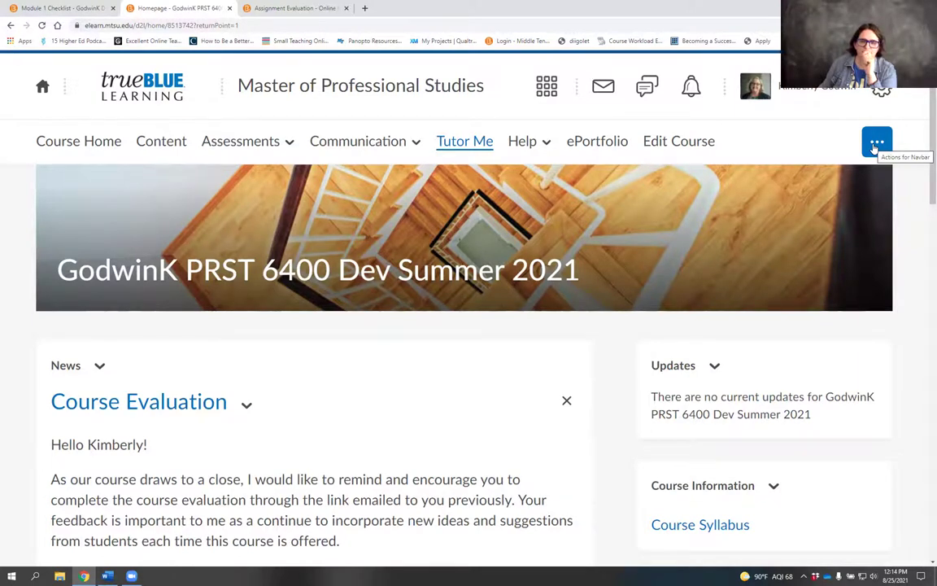
# Step: Open the course's current navbar for editing and look through the links available to add
pyautogui.click(875, 148)
pyautogui.click(811, 193)
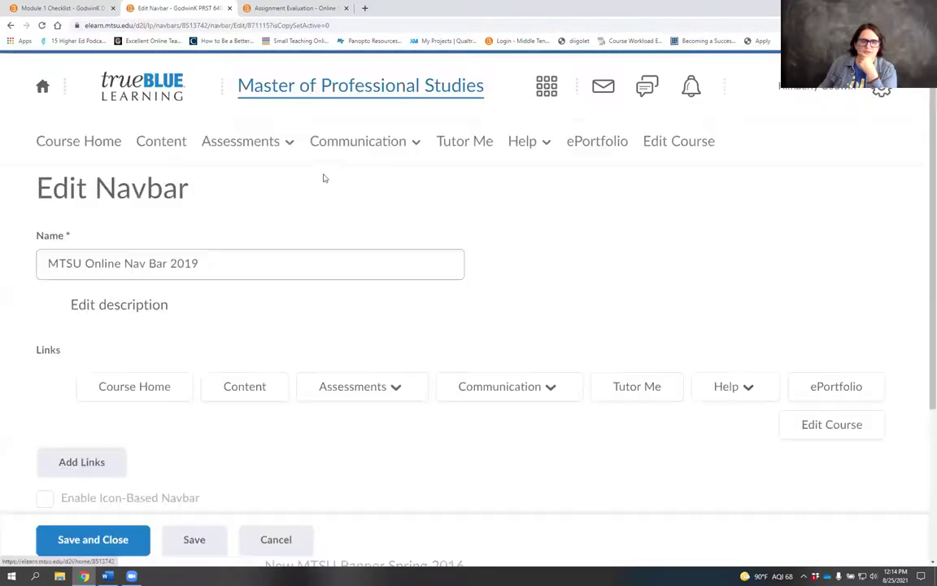
pyautogui.scroll(-3, 636, 265)
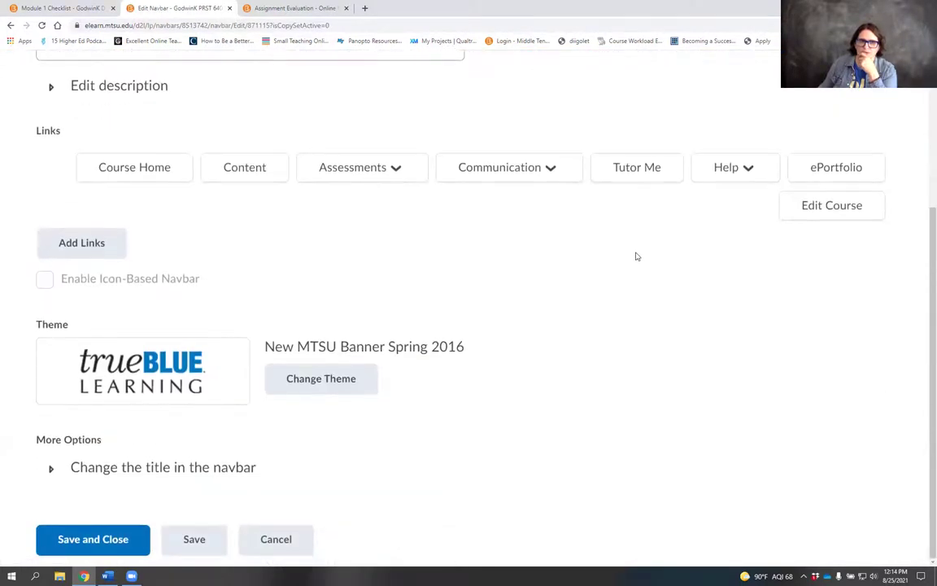
pyautogui.scroll(1, 636, 257)
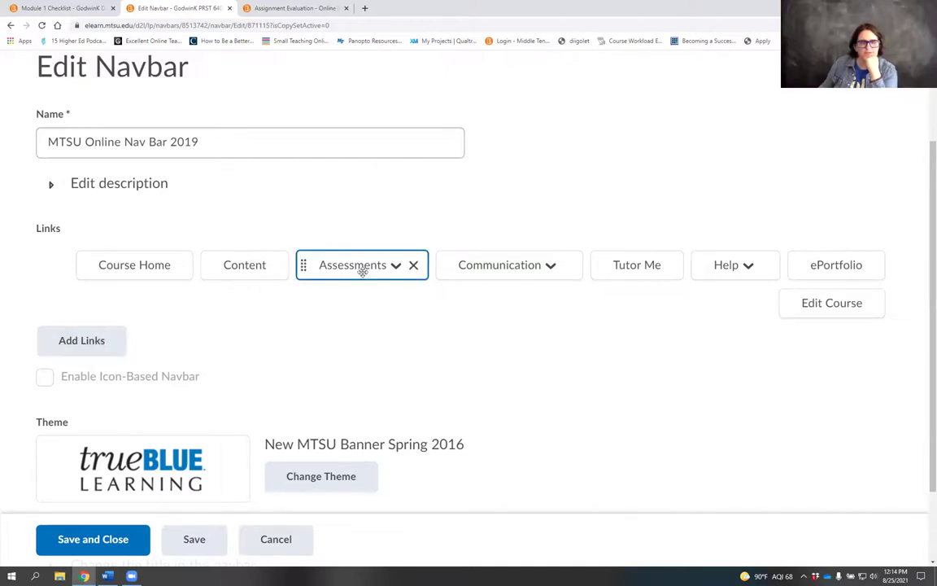
pyautogui.click(76, 340)
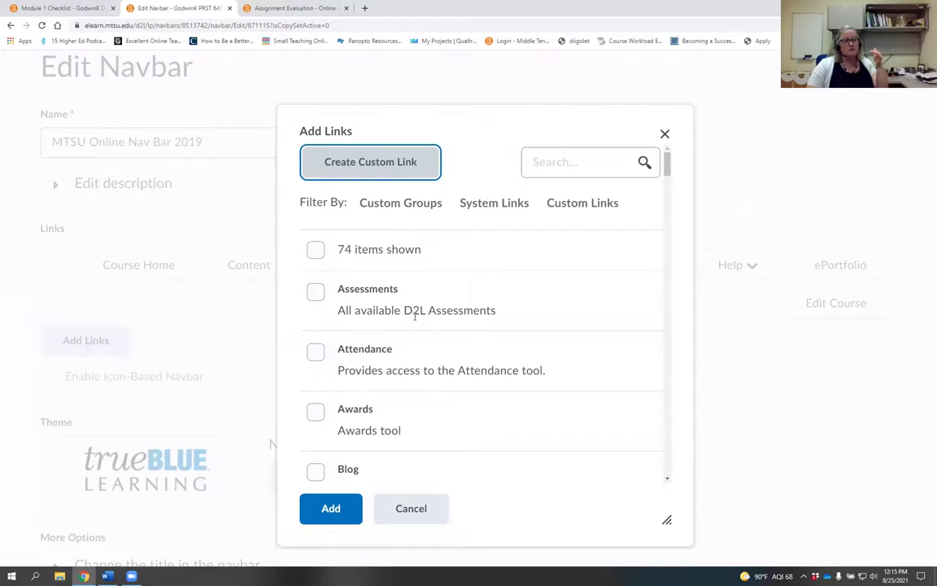
pyautogui.scroll(-2, 450, 352)
pyautogui.scroll(2, 451, 351)
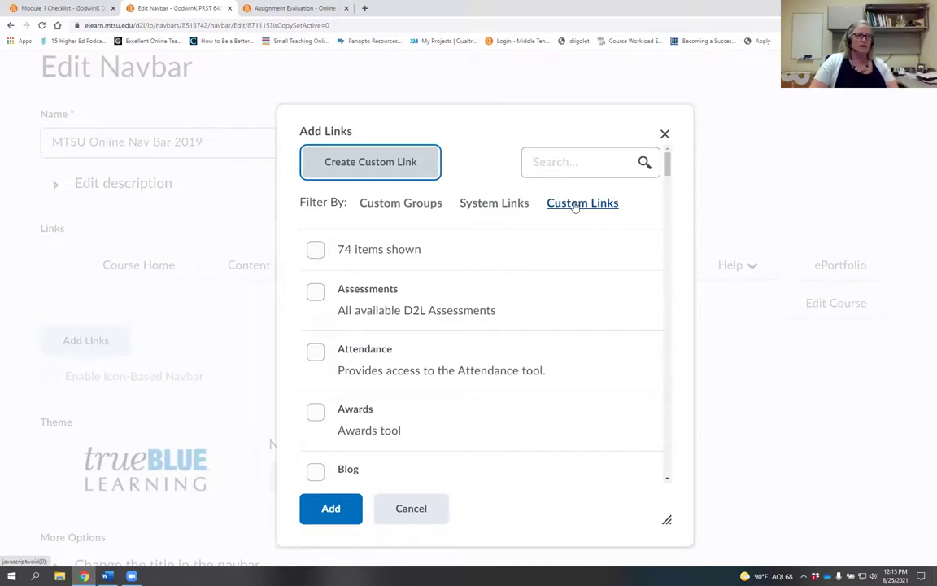
# Step: Examine the settings for creating a custom navbar link, and close the form without creating one
pyautogui.click(394, 162)
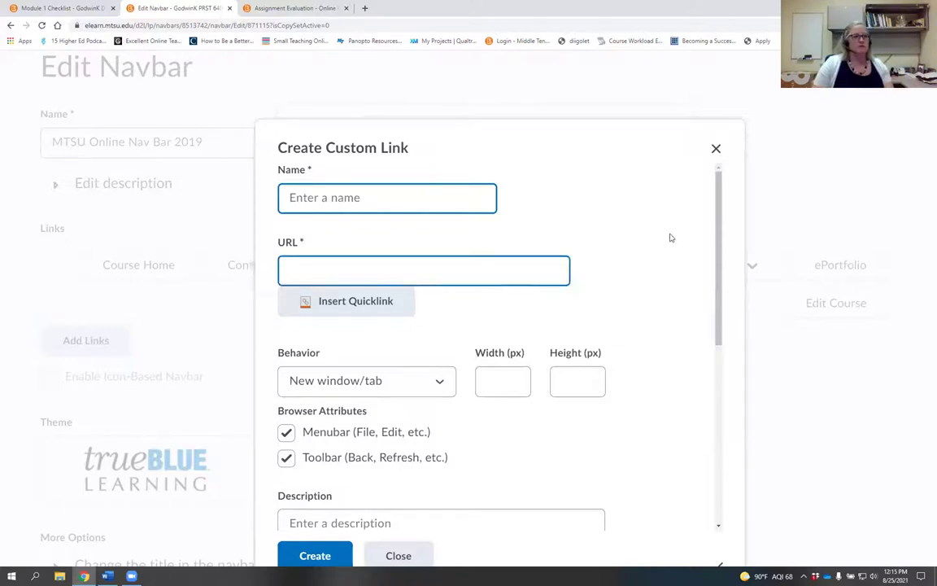
pyautogui.scroll(-3, 657, 228)
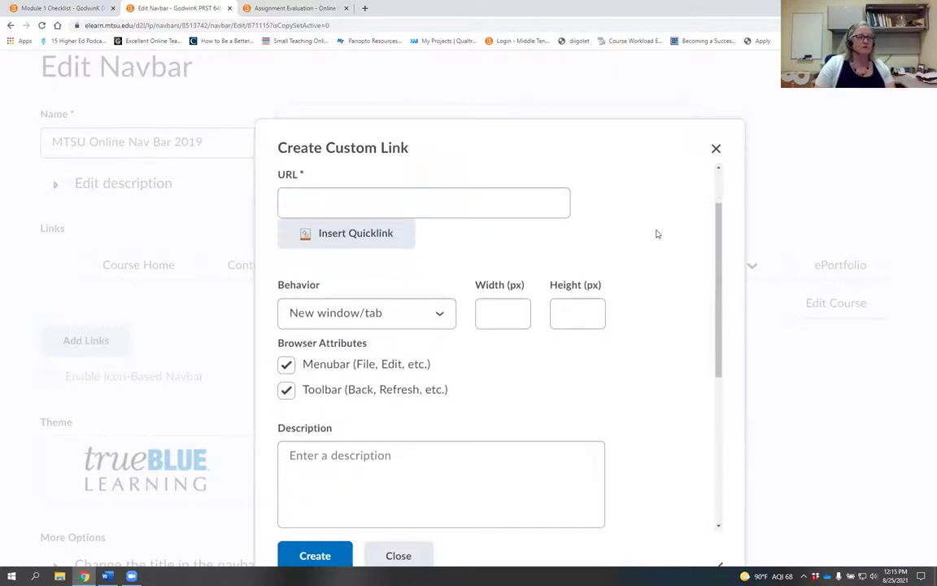
pyautogui.scroll(3, 664, 232)
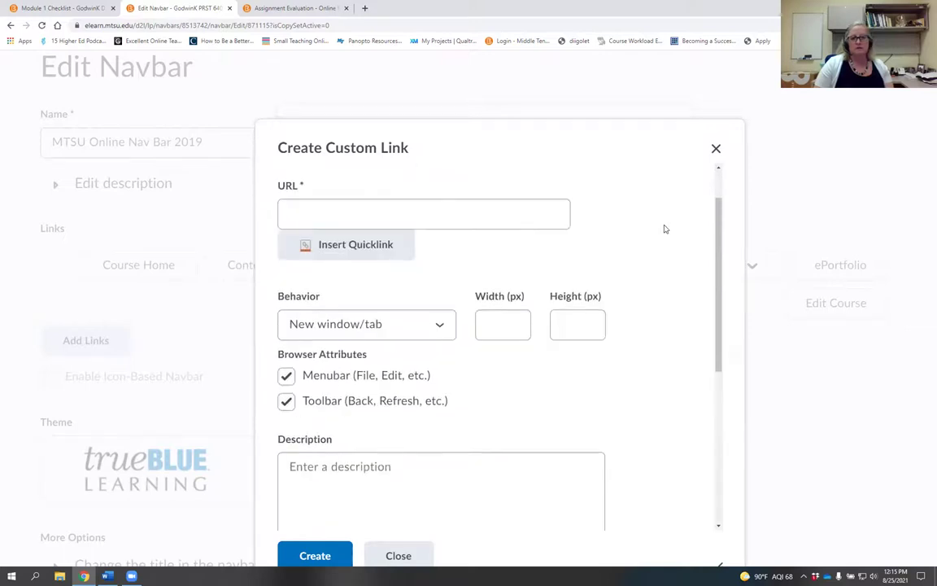
pyautogui.click(398, 557)
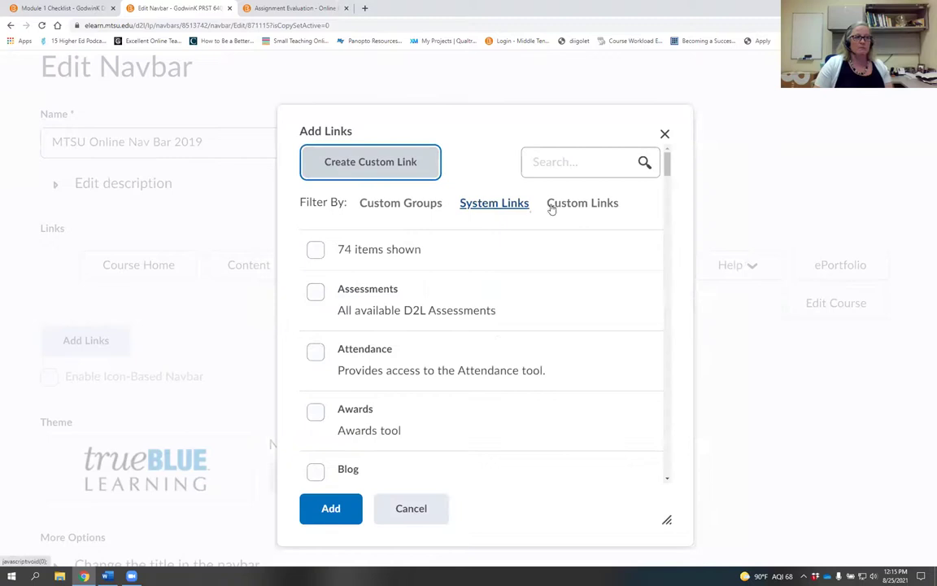
# Step: Filter the available navbar links by Custom Links and review the listed items
pyautogui.click(586, 203)
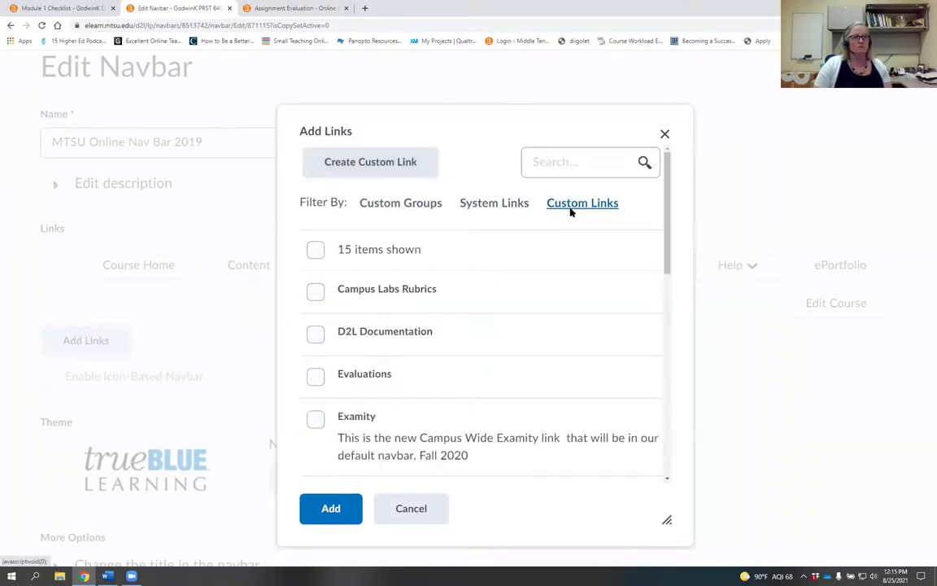
pyautogui.scroll(-3, 498, 341)
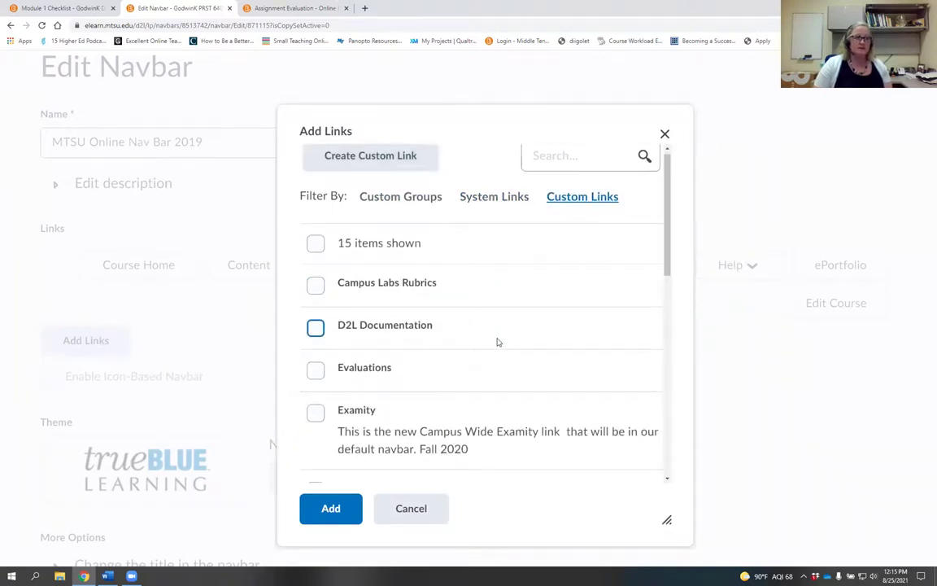
pyautogui.scroll(-1, 539, 354)
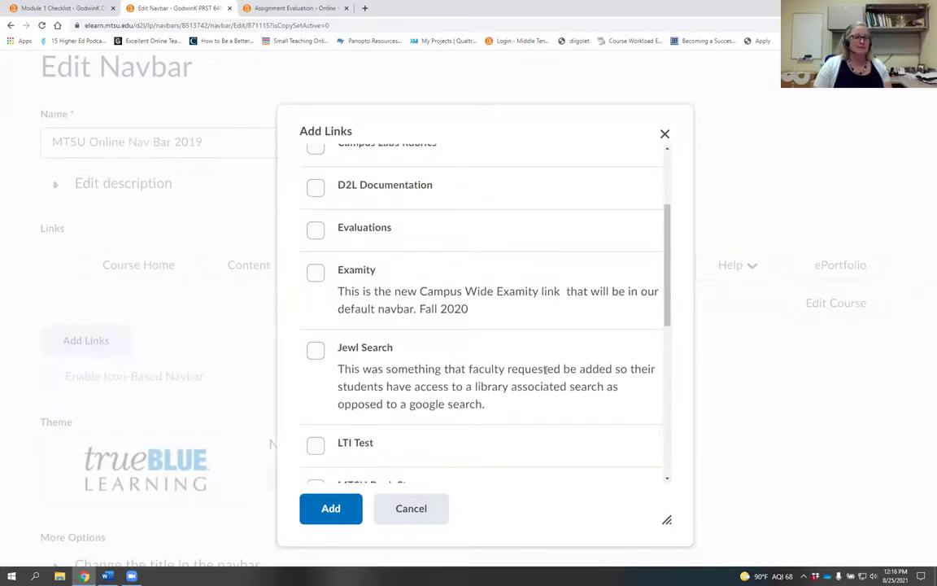
pyautogui.scroll(4, 541, 366)
# Step: Include Custom Groups in the link filter, review the list, and leave the navbar editor without adding links or saving
pyautogui.click(416, 205)
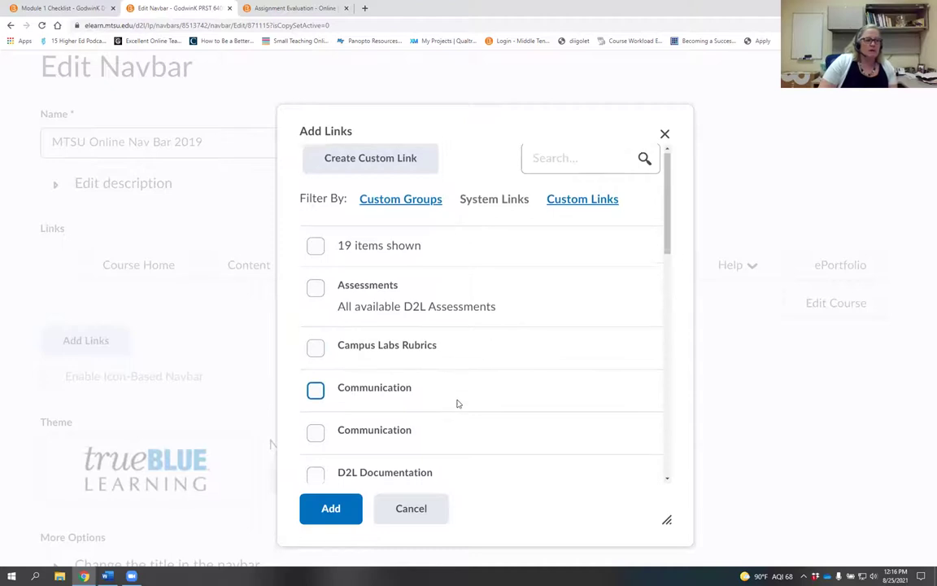
pyautogui.scroll(-3, 467, 406)
pyautogui.scroll(-3, 470, 407)
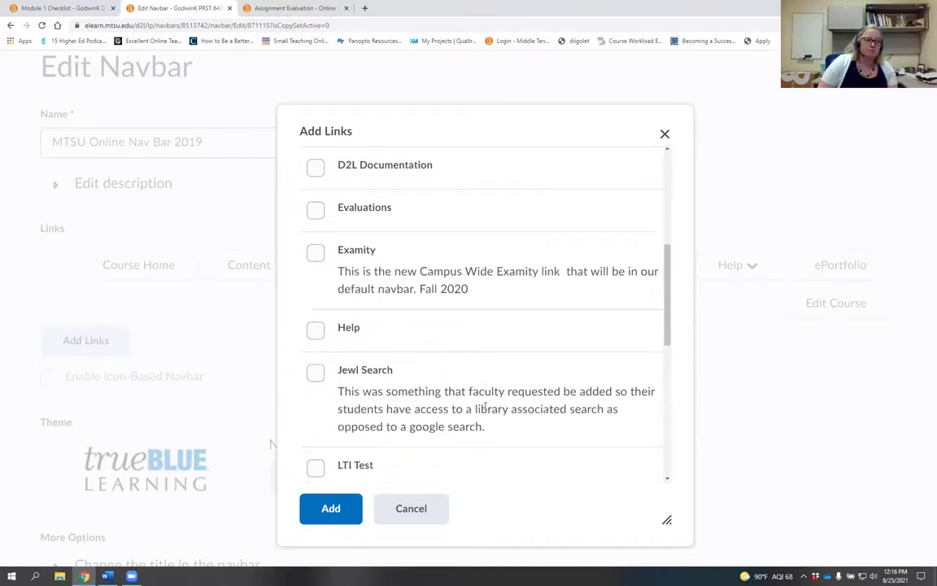
pyautogui.scroll(-1, 486, 416)
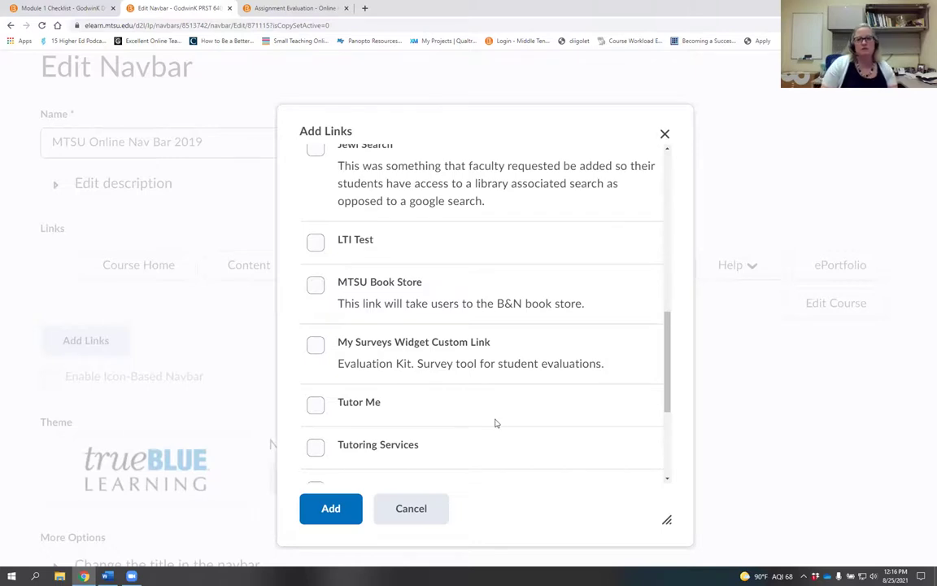
pyautogui.scroll(-2, 481, 420)
pyautogui.scroll(-1, 460, 441)
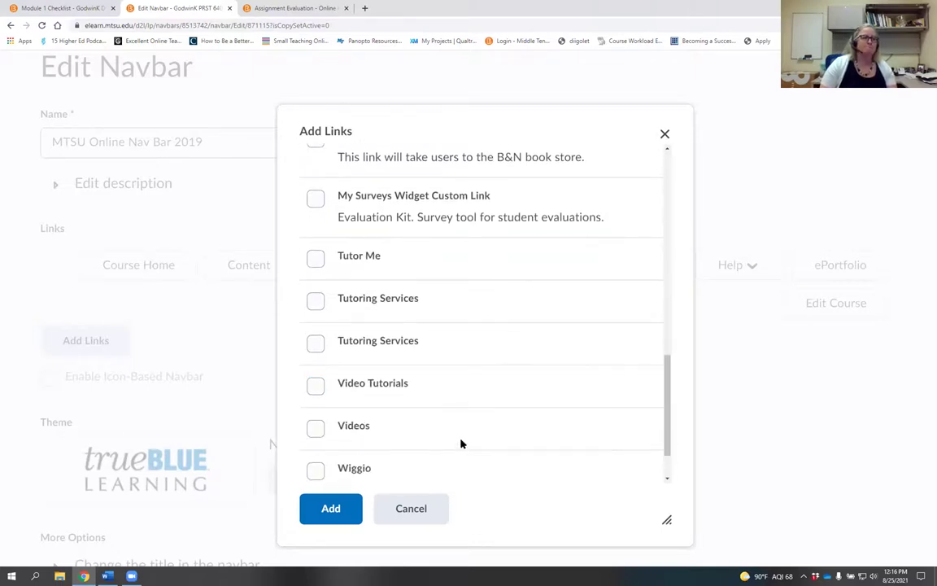
pyautogui.click(431, 510)
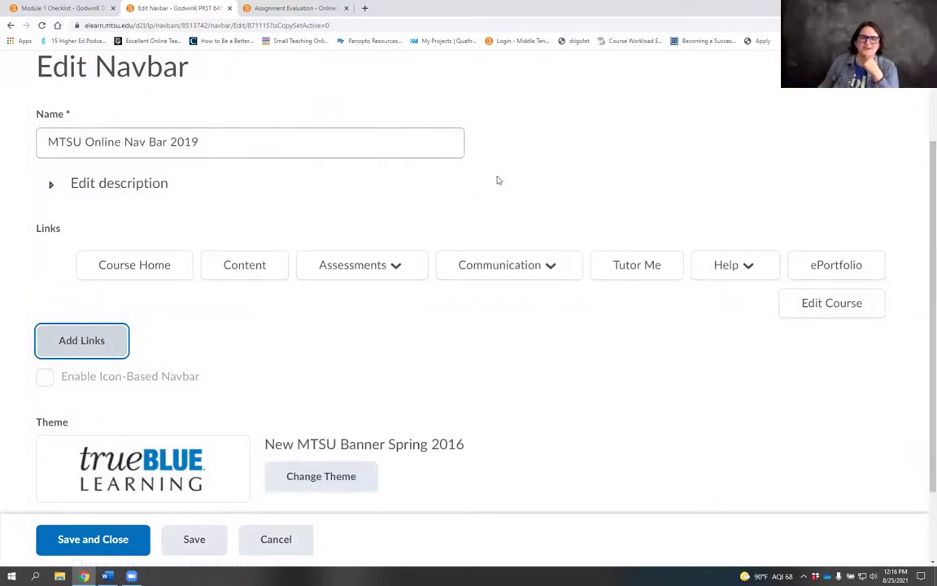
pyautogui.scroll(2, 560, 275)
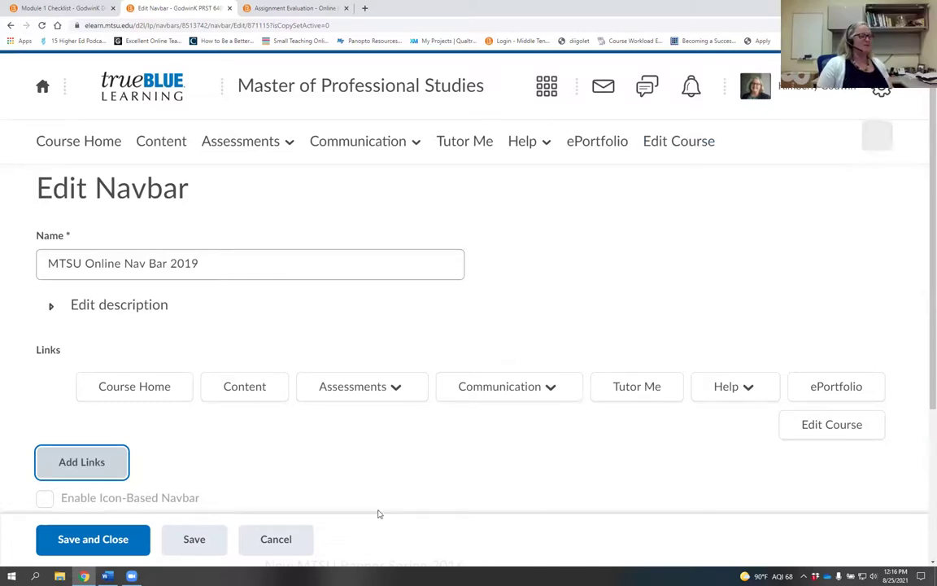
pyautogui.click(289, 541)
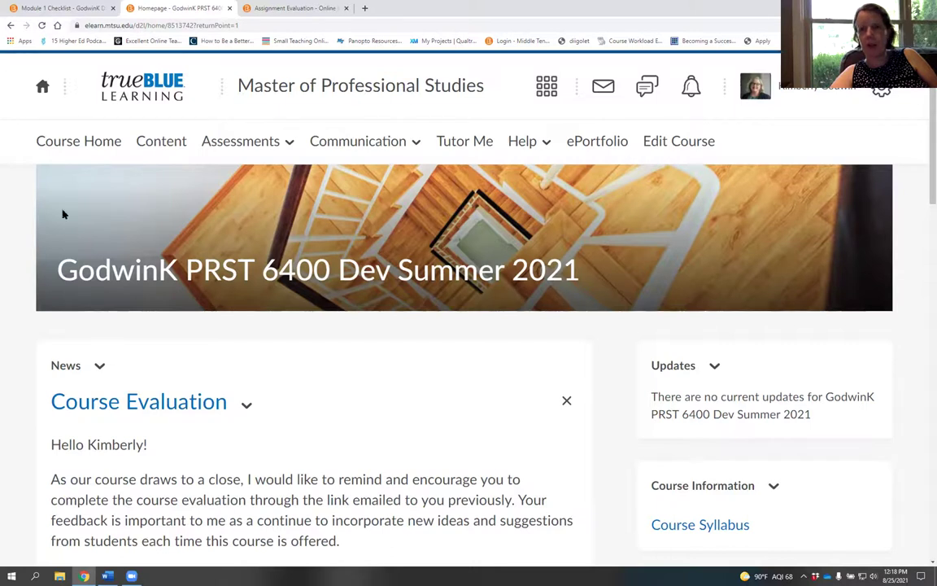
# Step: View the course as Student-Banner and examine the homepage's navbar, news items and widgets from the student's perspective
pyautogui.click(822, 87)
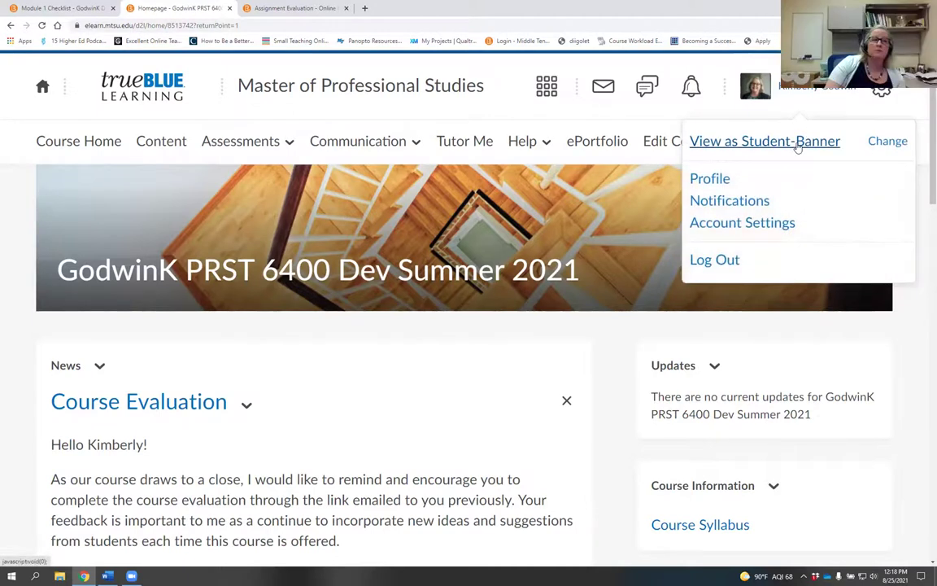
pyautogui.click(797, 142)
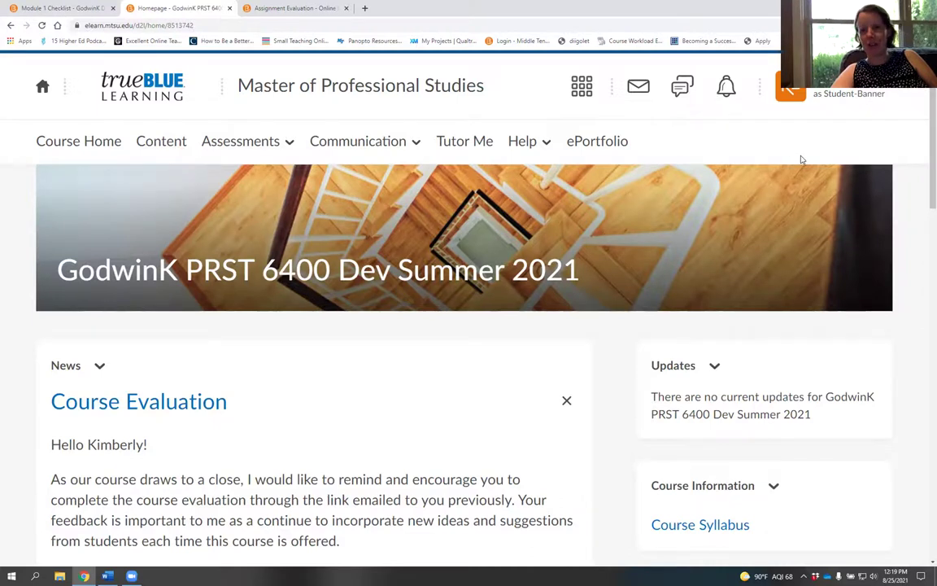
pyautogui.scroll(-2, 859, 326)
pyautogui.scroll(-2, 859, 326)
pyautogui.scroll(1, 857, 323)
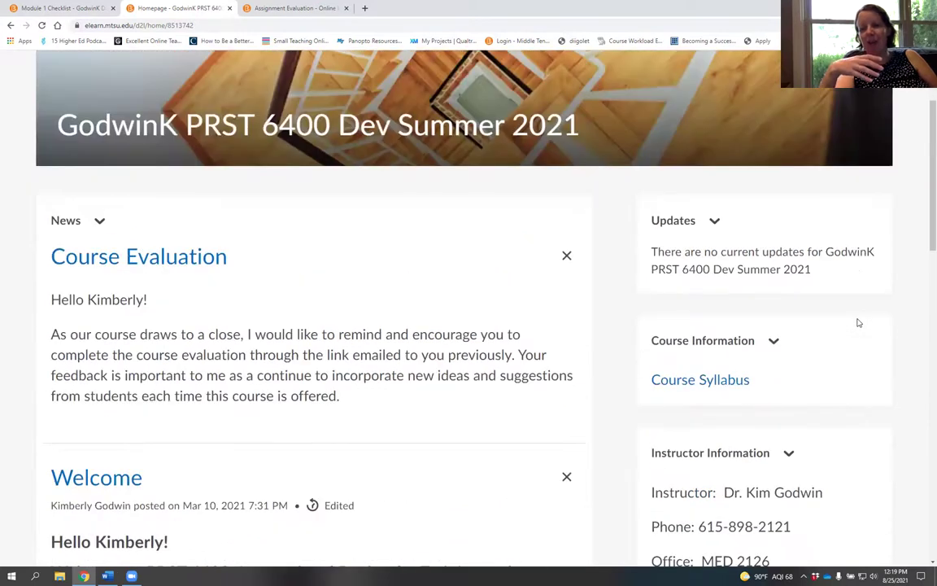
pyautogui.scroll(3, 858, 323)
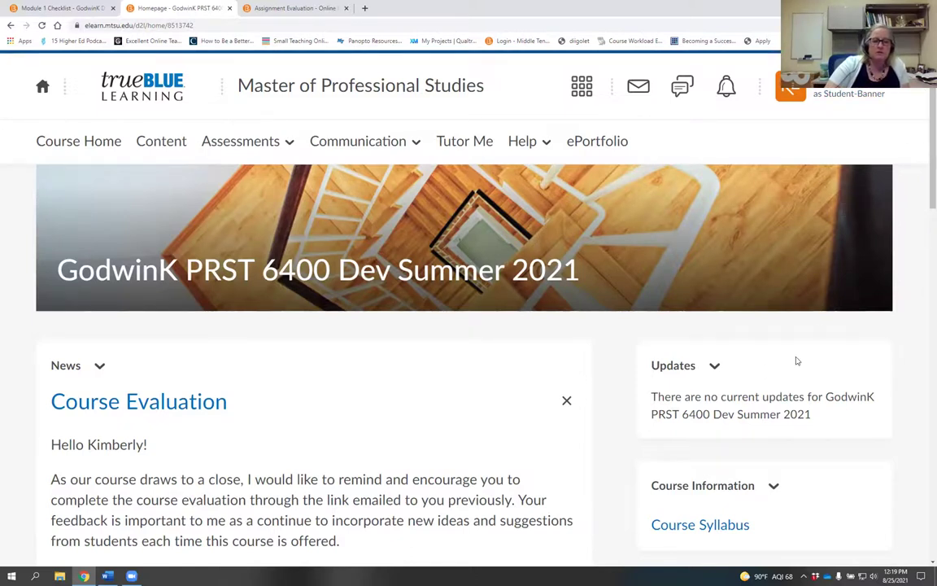
pyautogui.scroll(-1, 842, 345)
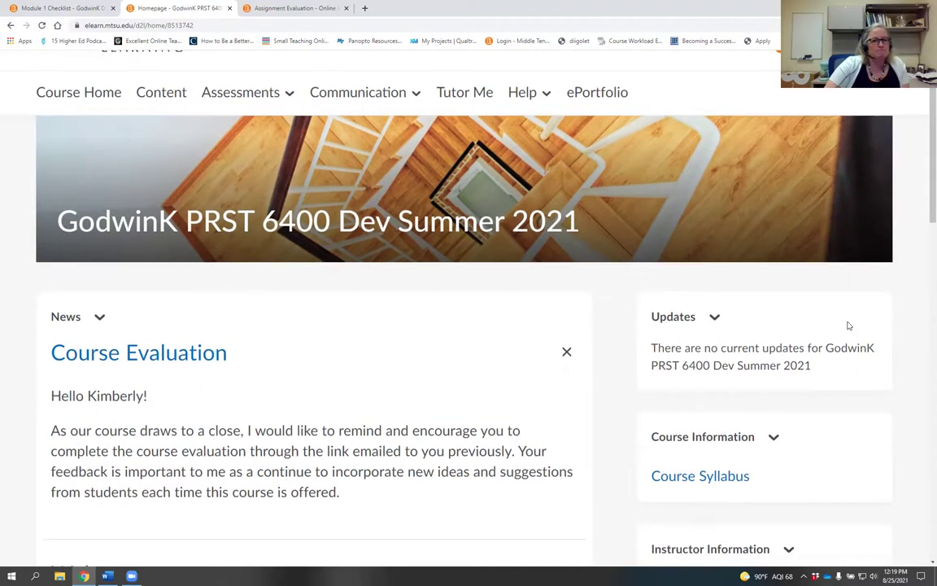
pyautogui.scroll(-3, 847, 324)
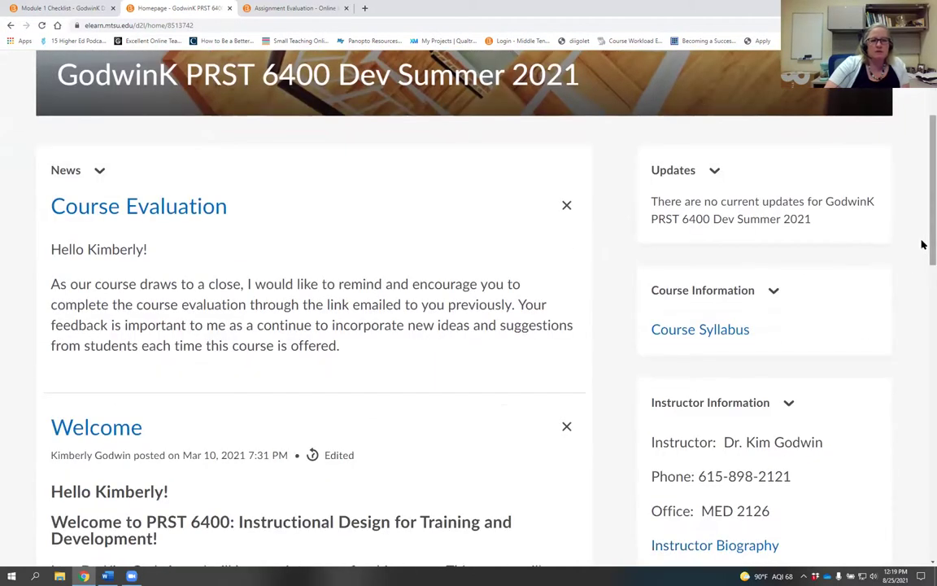
pyautogui.scroll(-2, 923, 250)
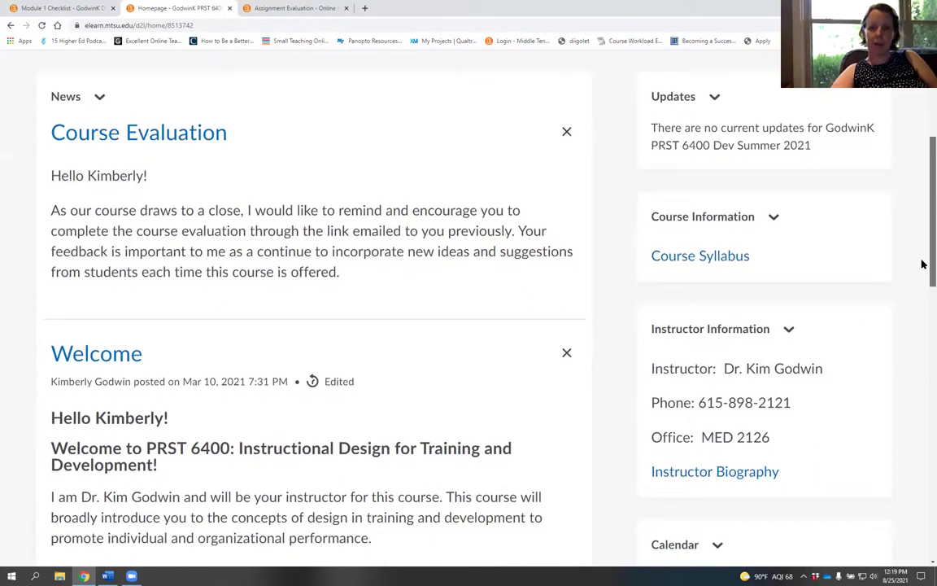
pyautogui.scroll(6, 923, 263)
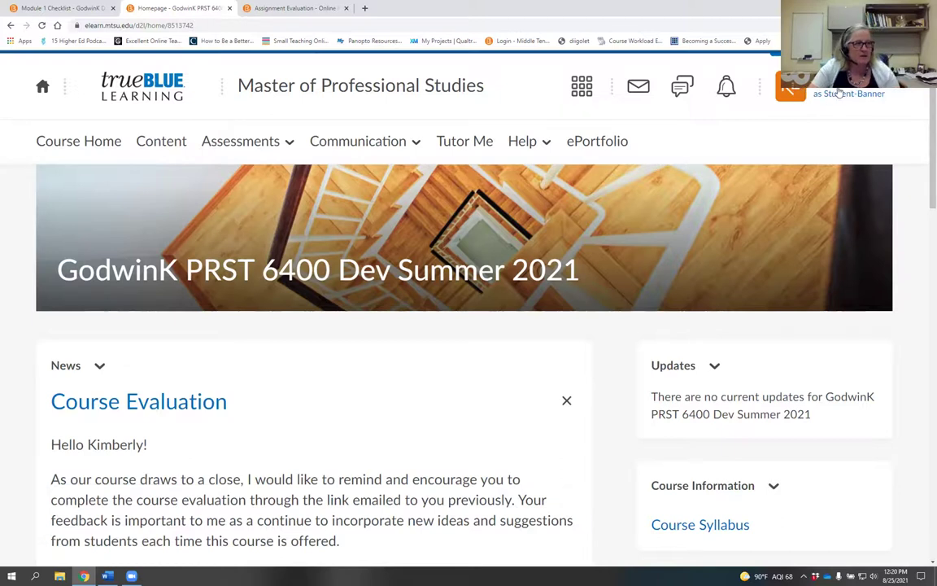
# Step: Leave the Student-Banner view and go to the main D2L homepage with My Courses
pyautogui.click(888, 99)
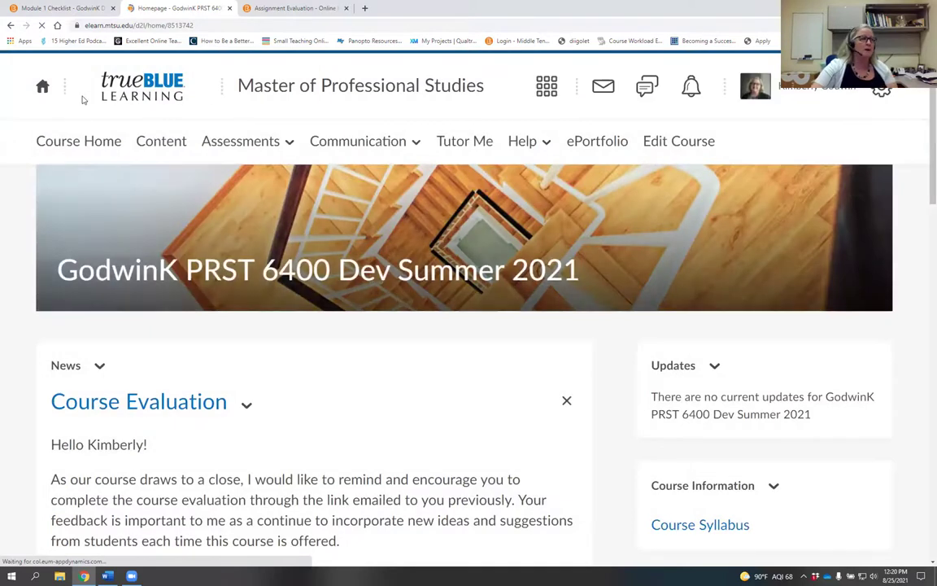
pyautogui.click(43, 88)
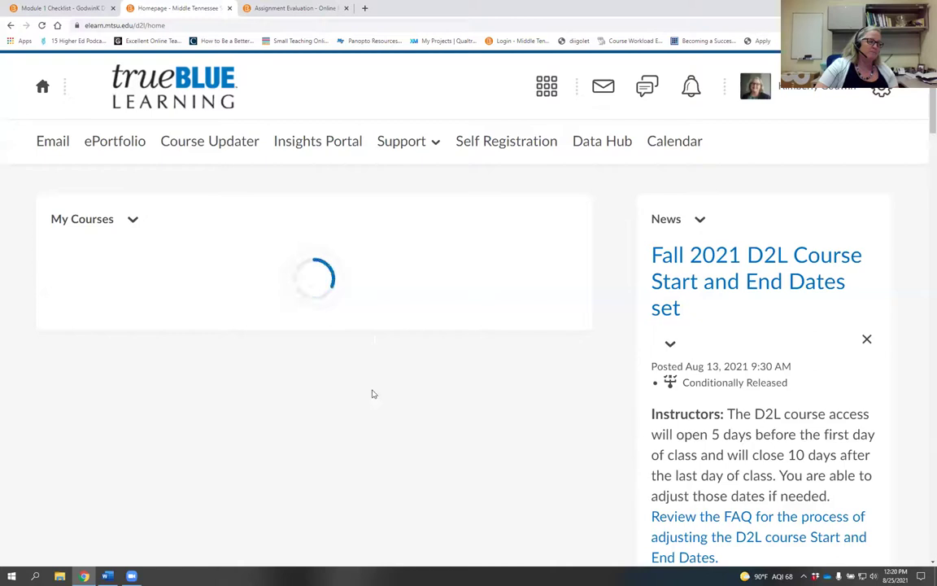
# Step: Close the Assignment Evaluation tab and open the Instruction Design - PRST-6400-D01 course from My Courses
pyautogui.click(347, 8)
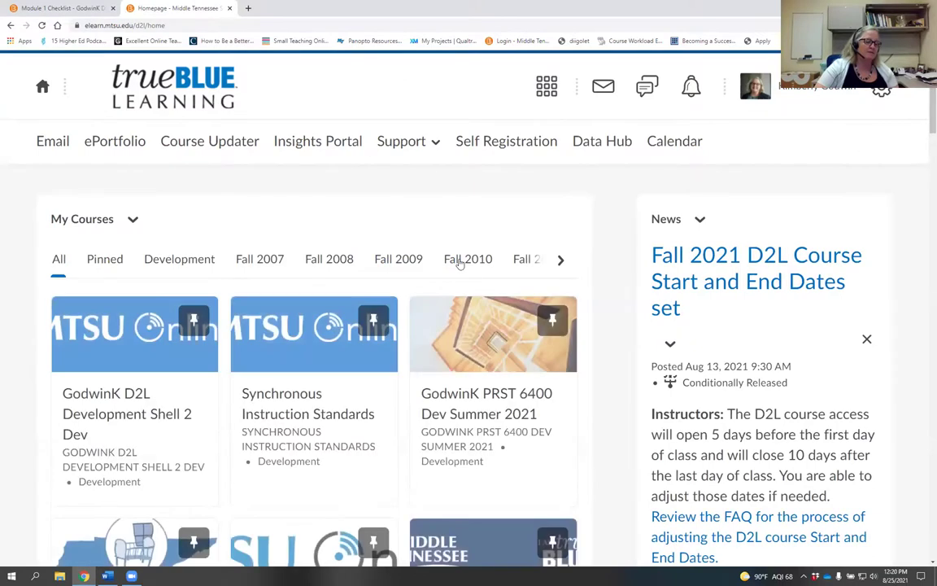
pyautogui.scroll(-4, 480, 309)
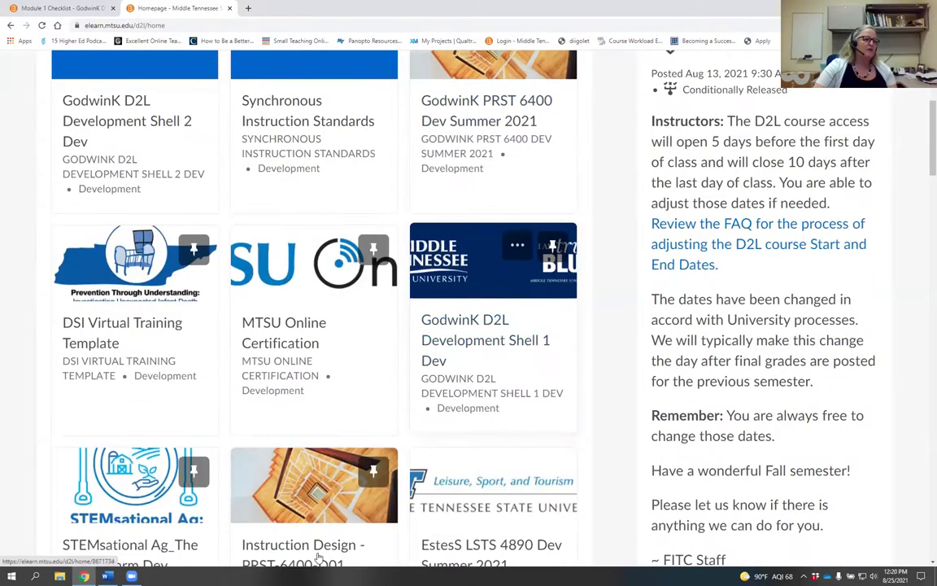
pyautogui.scroll(-2, 319, 556)
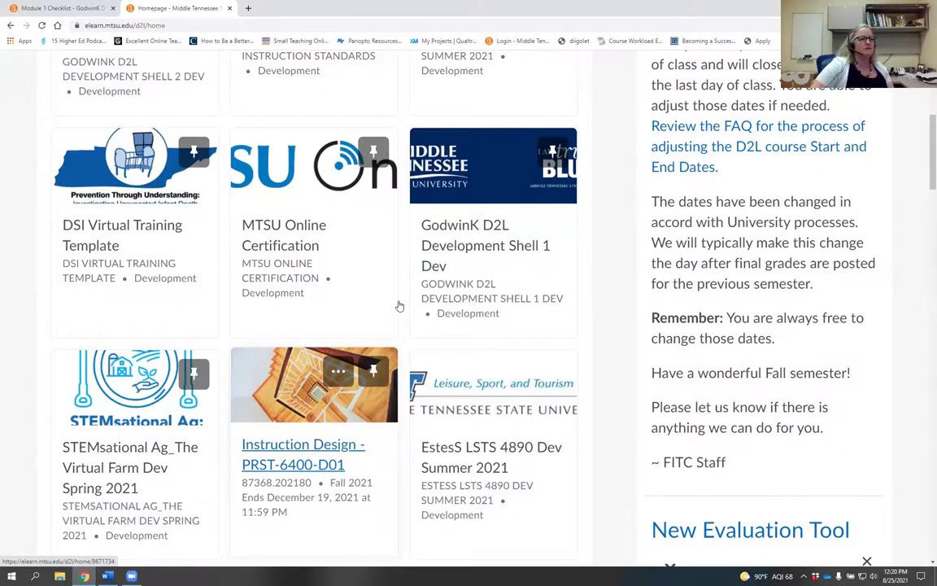
pyautogui.scroll(1, 476, 151)
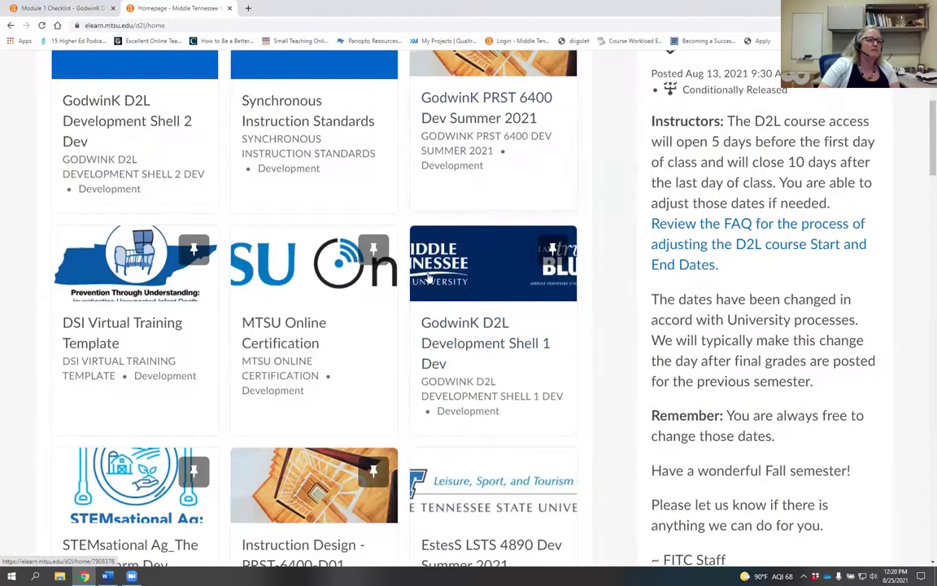
pyautogui.scroll(-2, 468, 310)
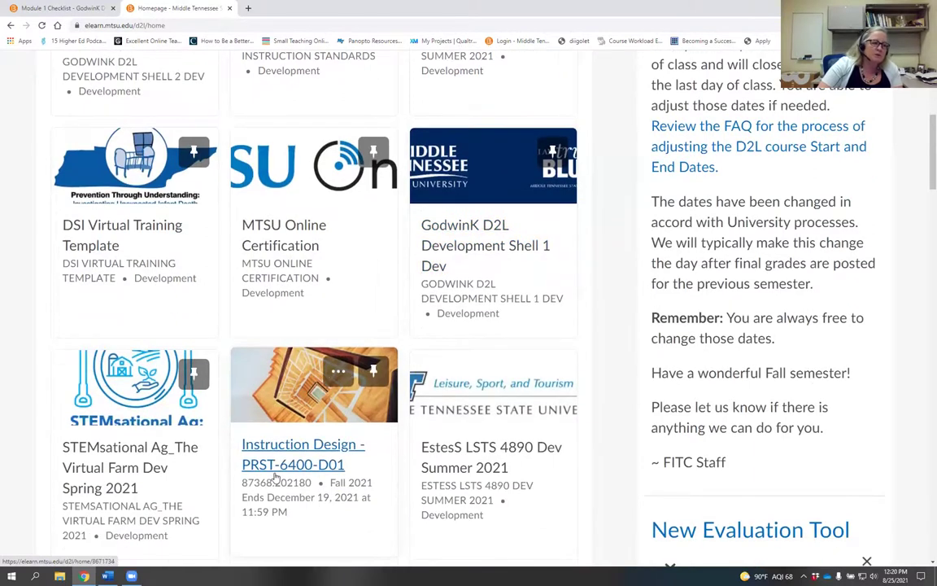
pyautogui.click(275, 476)
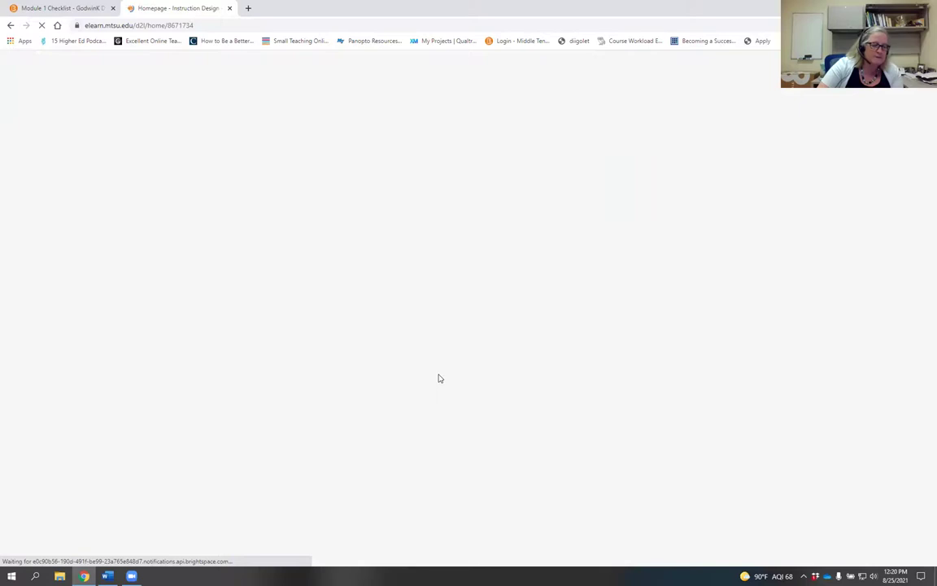
pyautogui.scroll(-3, 863, 254)
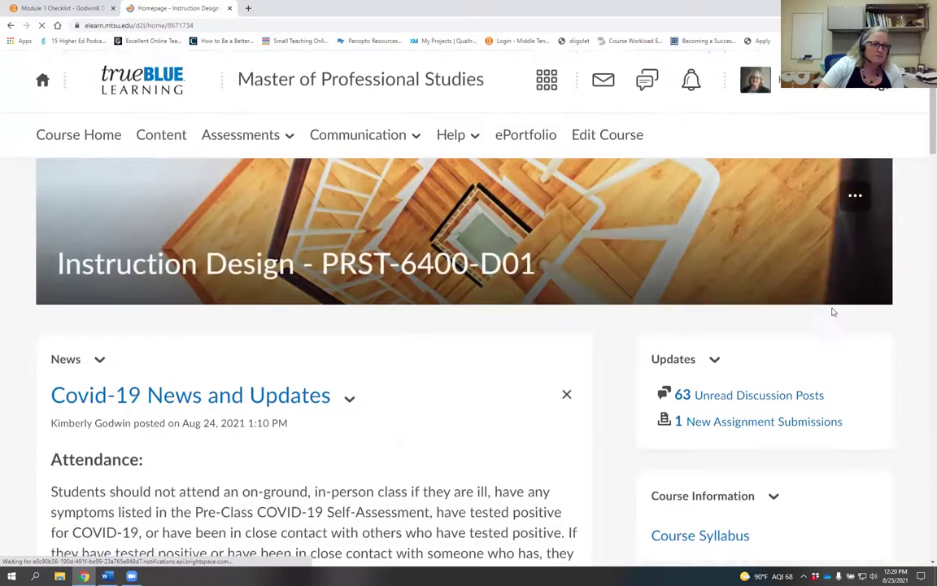
pyautogui.scroll(3, 745, 273)
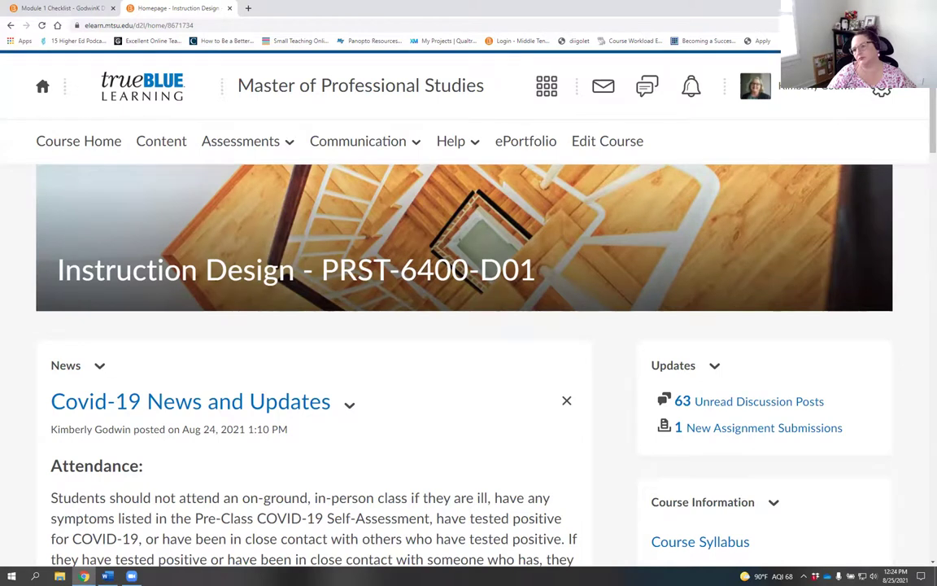
# Step: Open the Tools page from the course administration and turn off the Broken Link Viewer tool
pyautogui.click(616, 143)
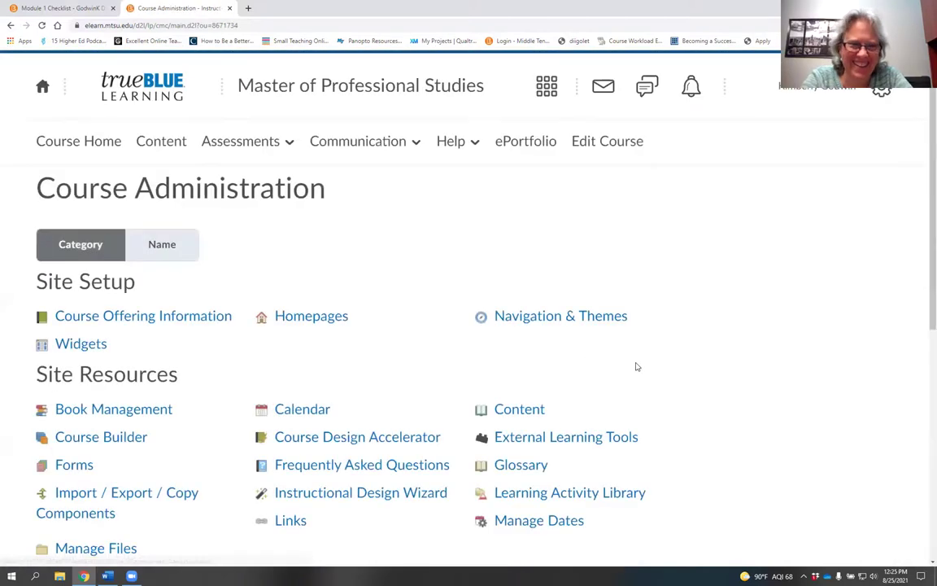
pyautogui.scroll(-5, 637, 366)
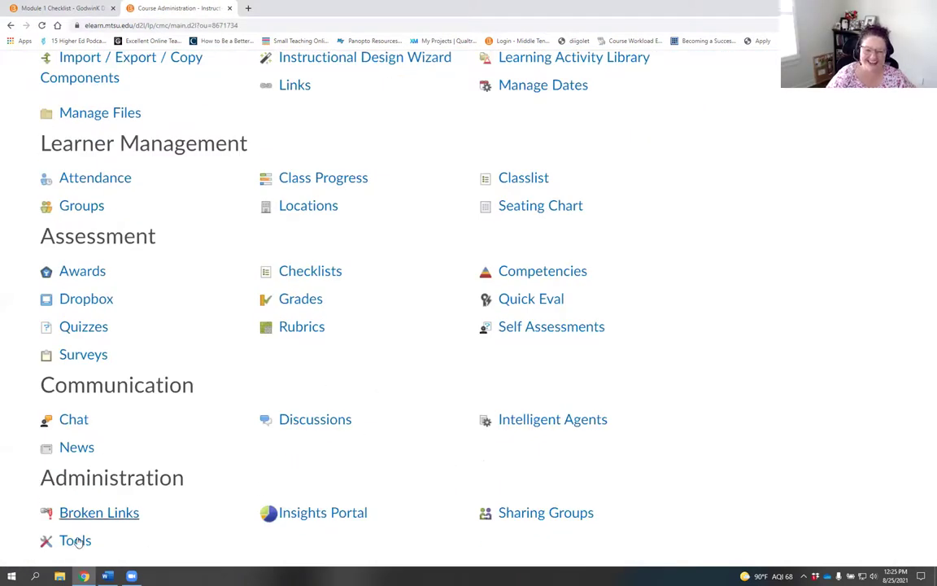
pyautogui.click(75, 541)
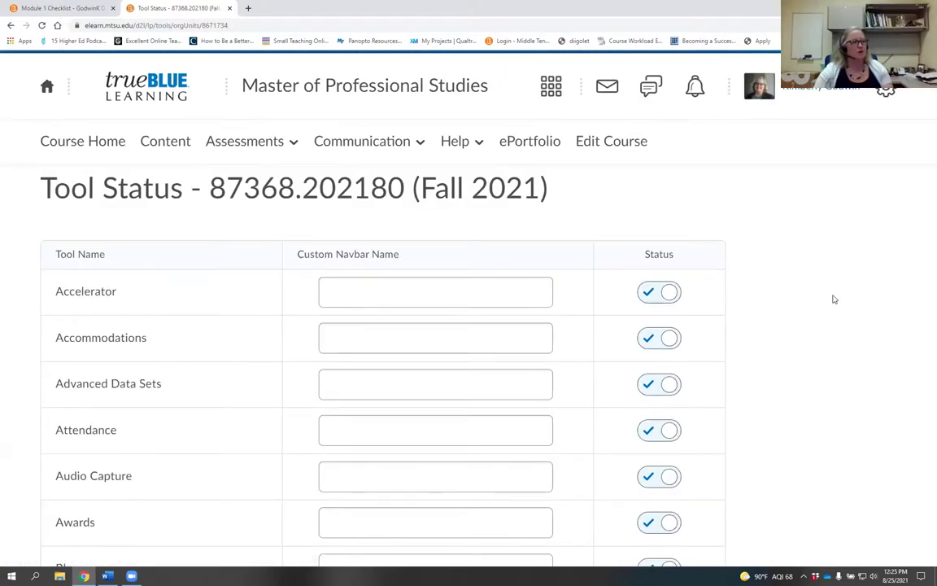
pyautogui.scroll(-2, 833, 300)
pyautogui.scroll(-1, 216, 389)
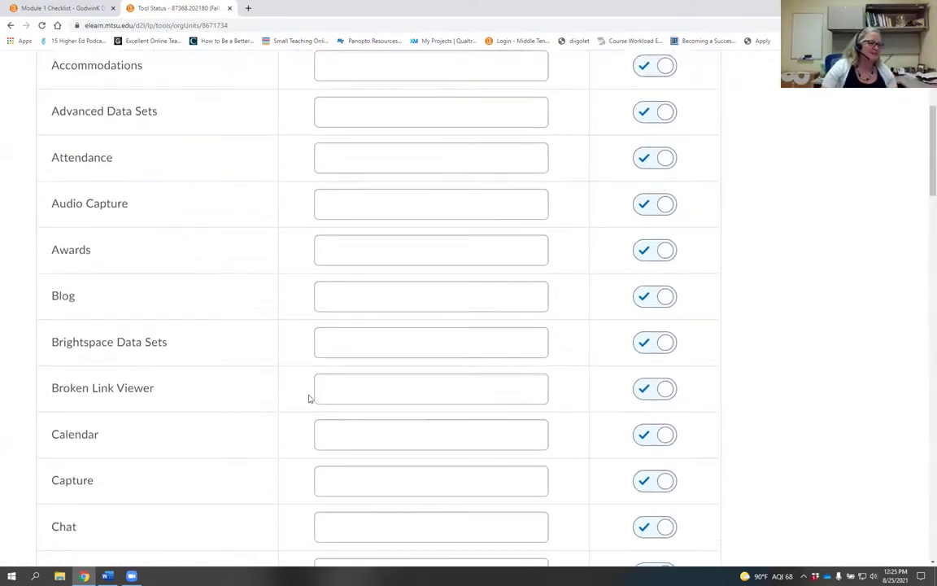
pyautogui.scroll(-1, 309, 398)
pyautogui.click(667, 371)
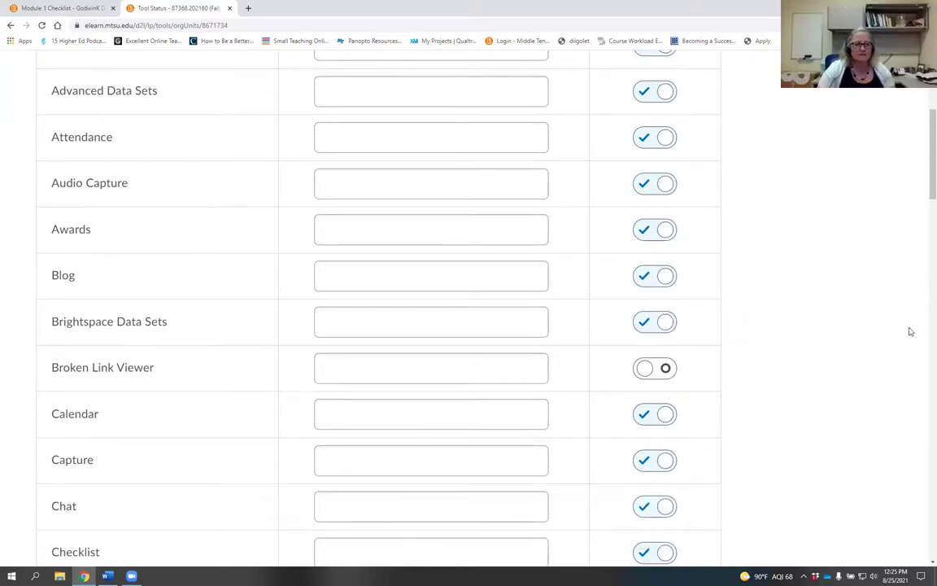
# Step: Review the whole list of course tools and their statuses on the Tool Status page
pyautogui.scroll(-10, 908, 328)
pyautogui.scroll(-3, 921, 364)
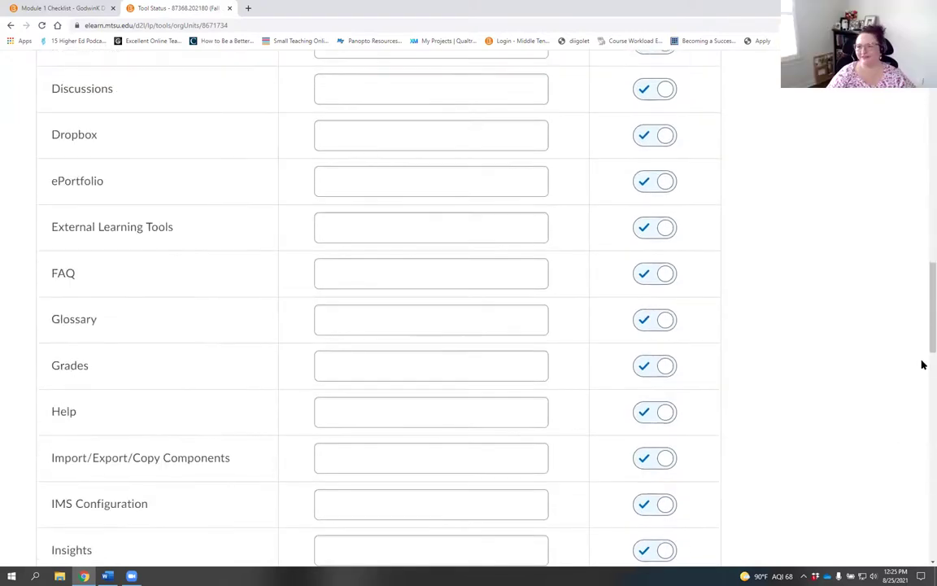
pyautogui.scroll(-6, 920, 305)
pyautogui.scroll(-7, 920, 475)
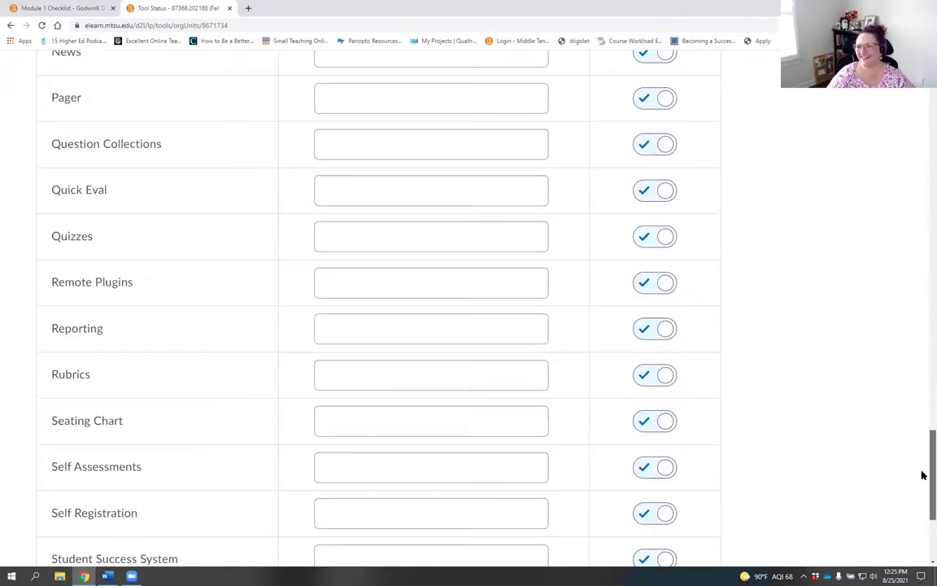
pyautogui.scroll(14, 920, 506)
pyautogui.scroll(10, 923, 193)
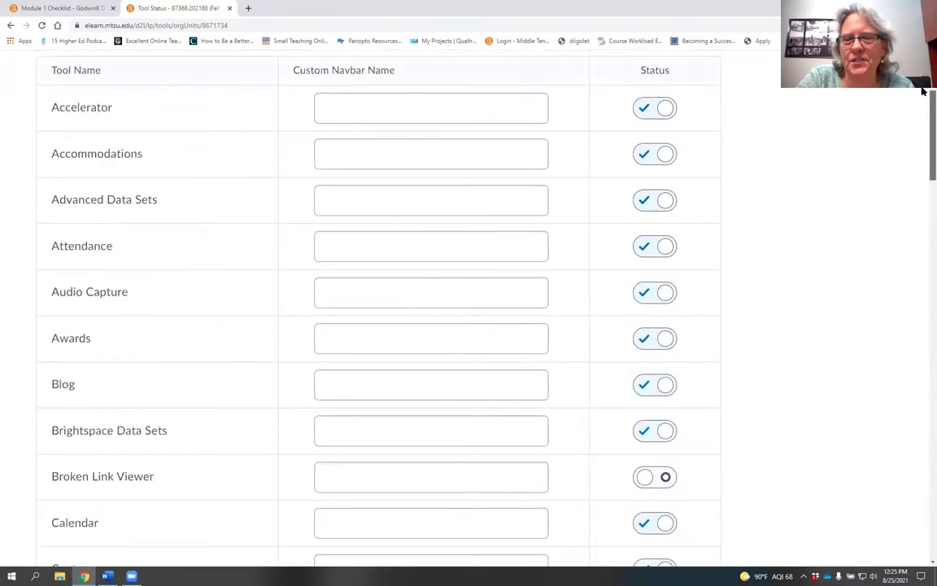
pyautogui.scroll(-2, 922, 113)
pyautogui.scroll(1, 923, 137)
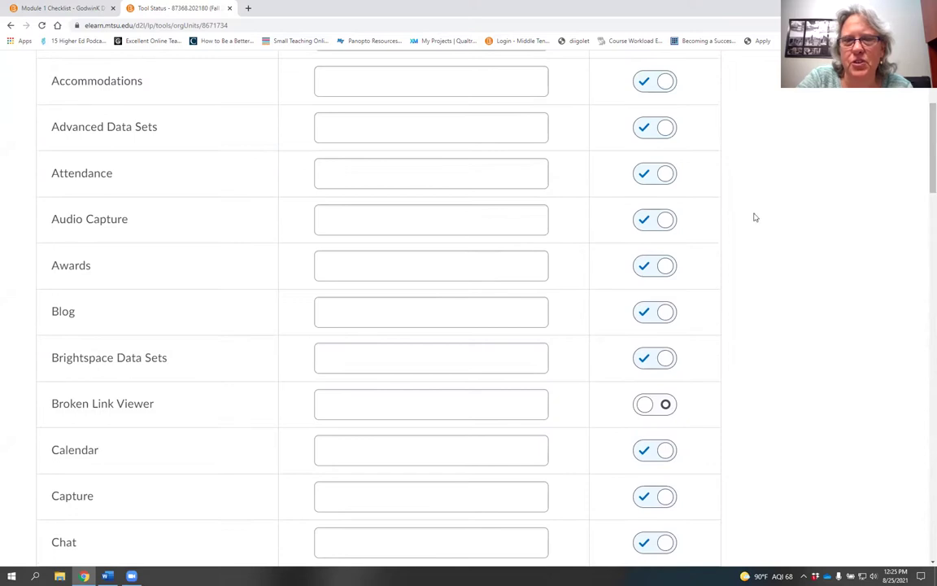
# Step: Examine the Custom Navbar Name field of the Broken Link Viewer tool without entering a name
pyautogui.click(431, 403)
pyautogui.click(878, 400)
pyautogui.scroll(4, 920, 355)
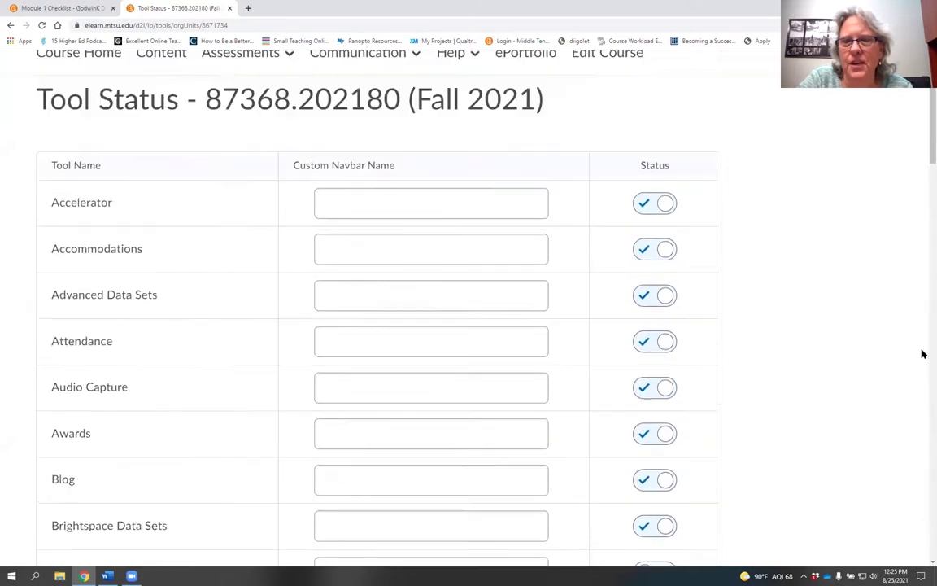
pyautogui.scroll(-1, 922, 353)
pyautogui.scroll(-2, 923, 353)
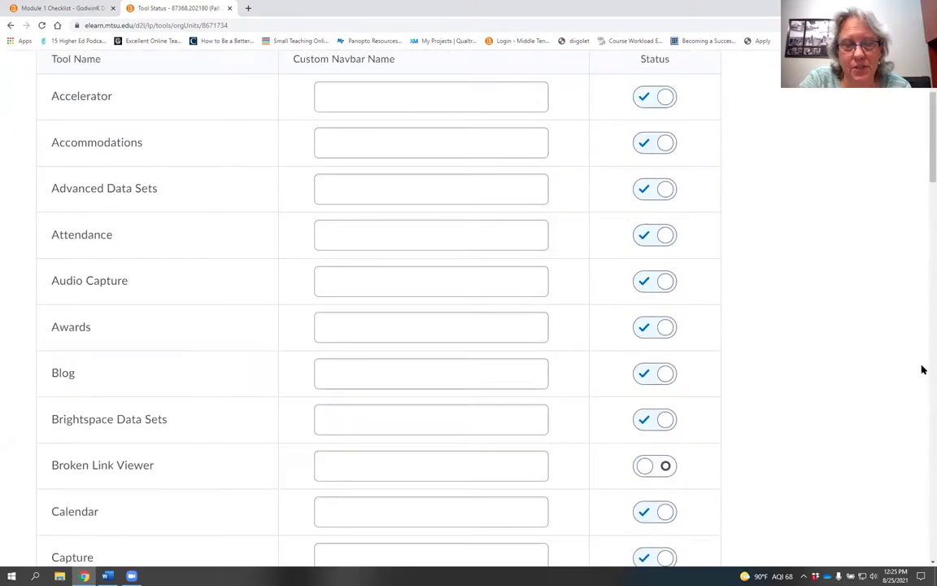
pyautogui.click(334, 468)
pyautogui.click(845, 450)
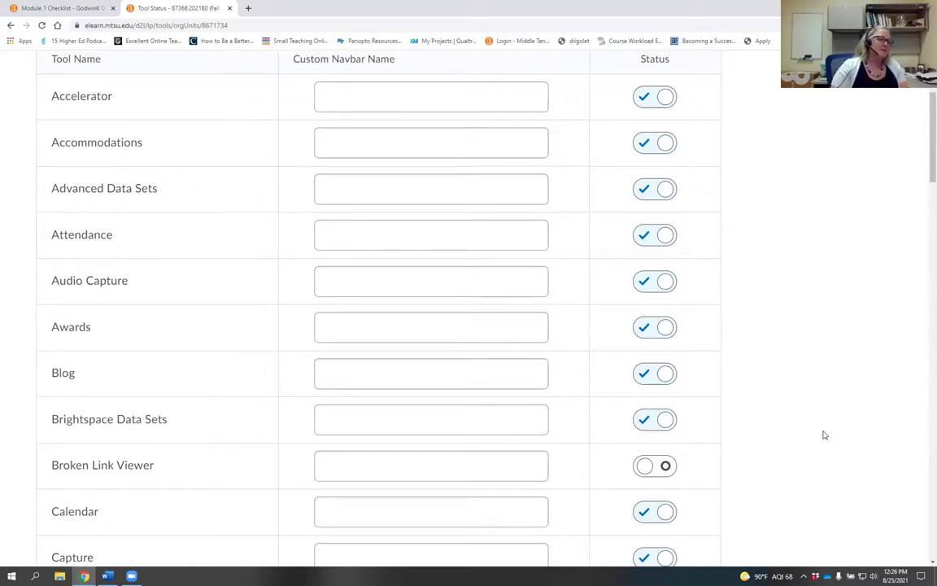
# Step: Turn the Broken Link Viewer tool back on and return to Course Administration
pyautogui.click(651, 468)
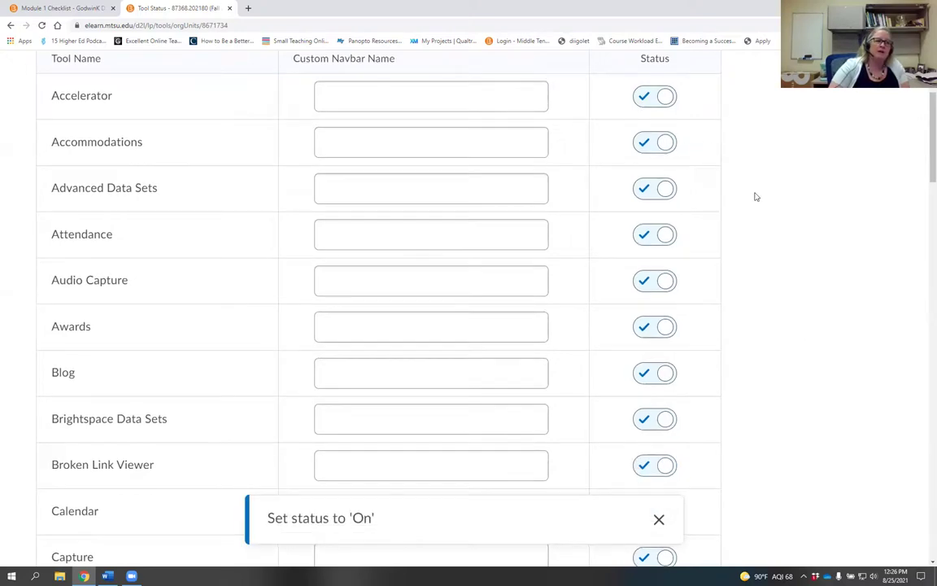
pyautogui.scroll(3, 757, 199)
pyautogui.click(624, 144)
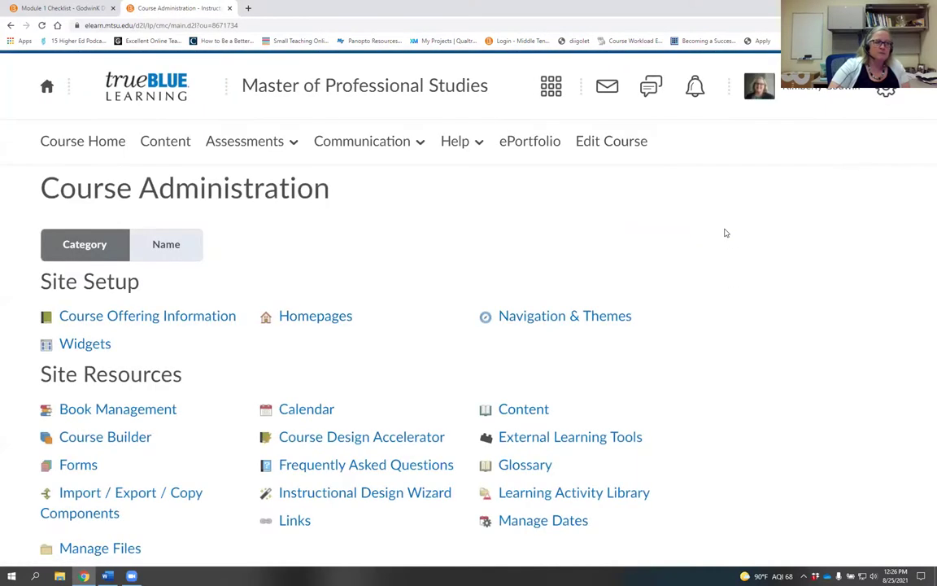
# Step: Reopen the course's Tools page and set the Broken Link Viewer status to Off
pyautogui.scroll(-5, 737, 285)
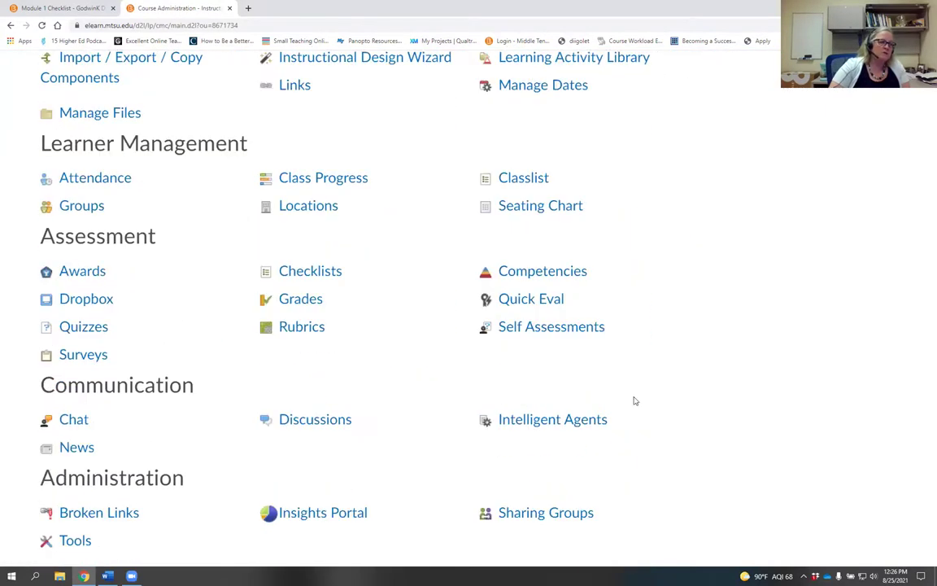
pyautogui.click(78, 542)
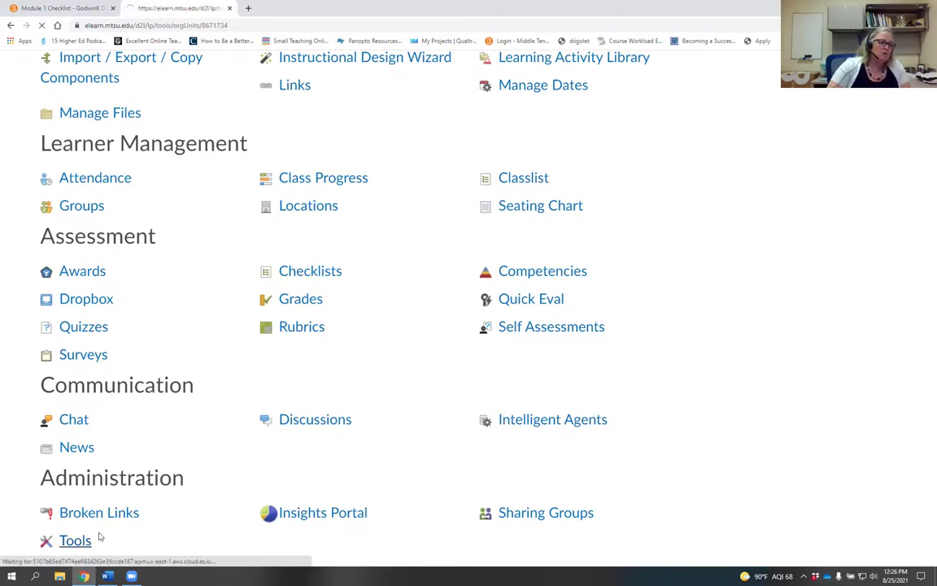
pyautogui.scroll(-5, 749, 285)
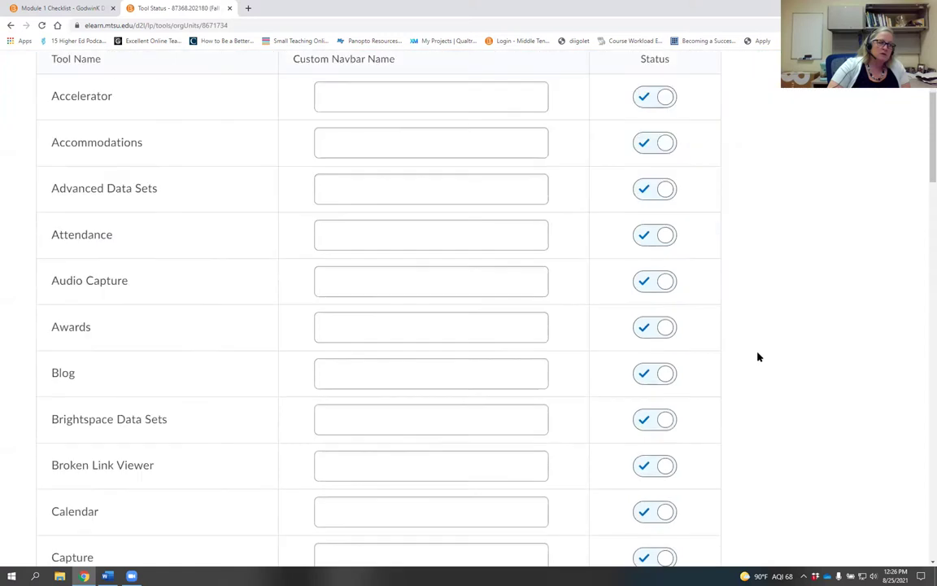
pyautogui.click(664, 271)
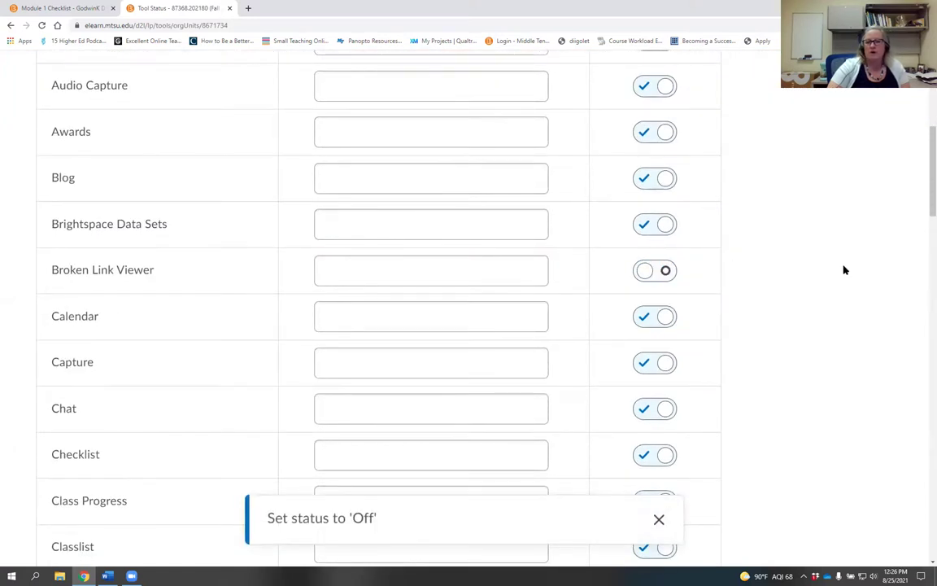
# Step: Return to the main D2L homepage and open the D2L Development Shell 1 Dev course
pyautogui.scroll(3, 843, 269)
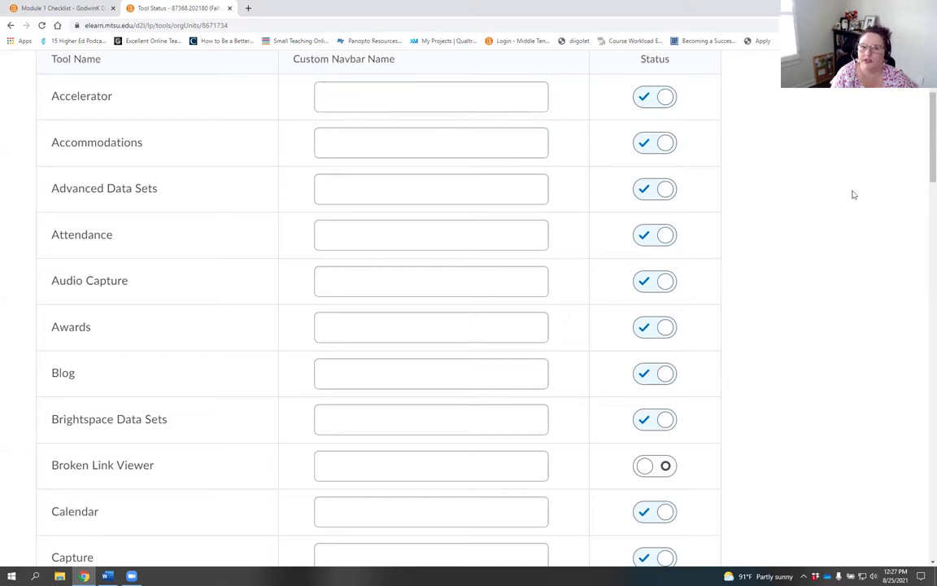
pyautogui.scroll(2, 841, 232)
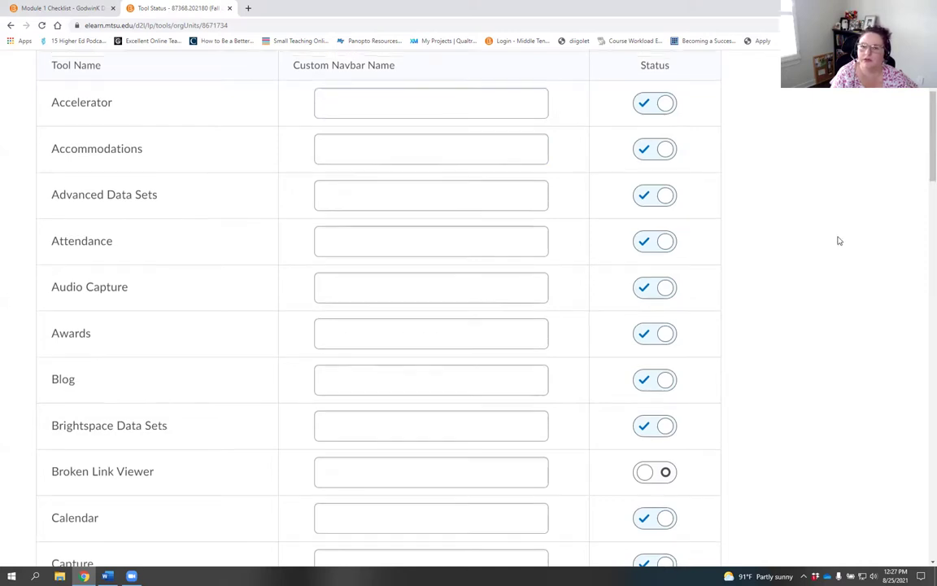
pyautogui.scroll(1, 840, 237)
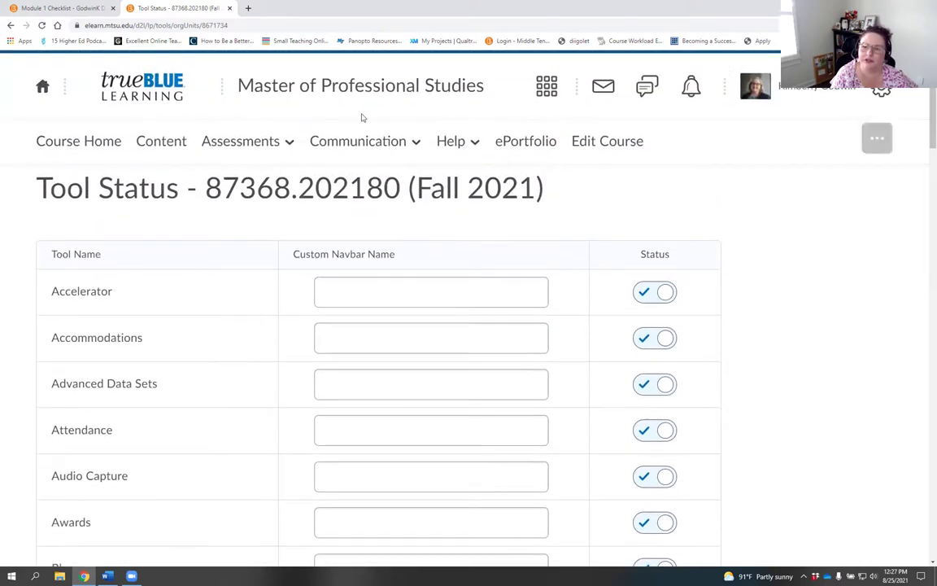
pyautogui.click(43, 87)
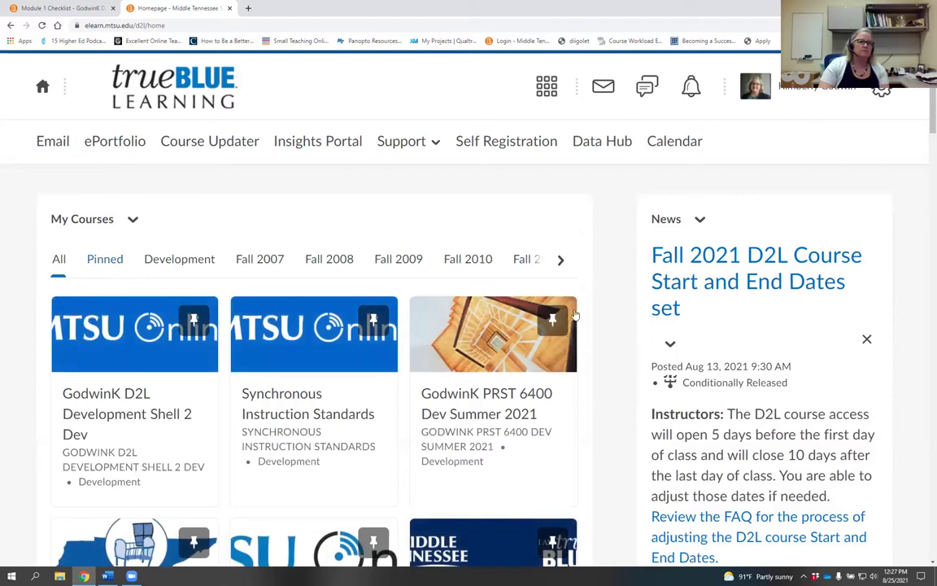
pyautogui.scroll(-3, 516, 439)
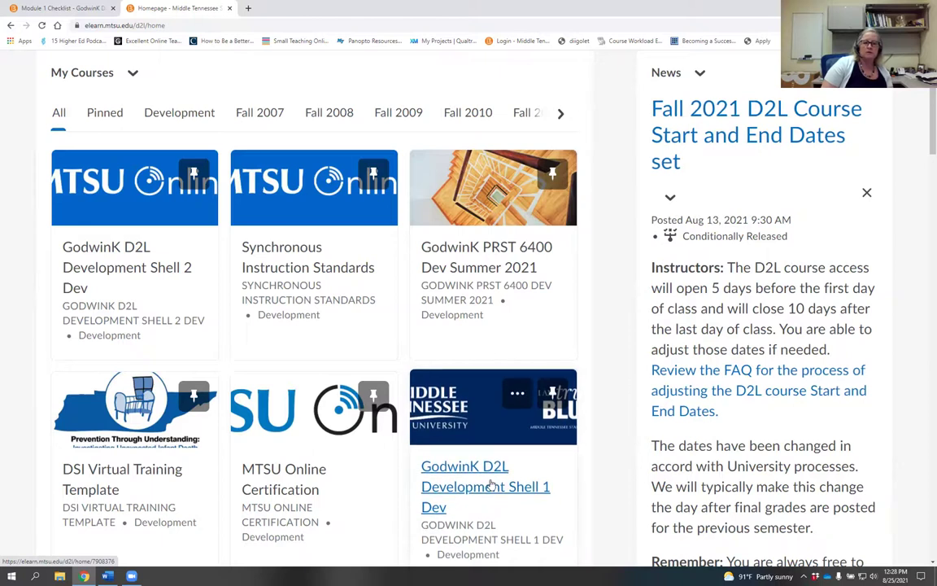
pyautogui.click(491, 485)
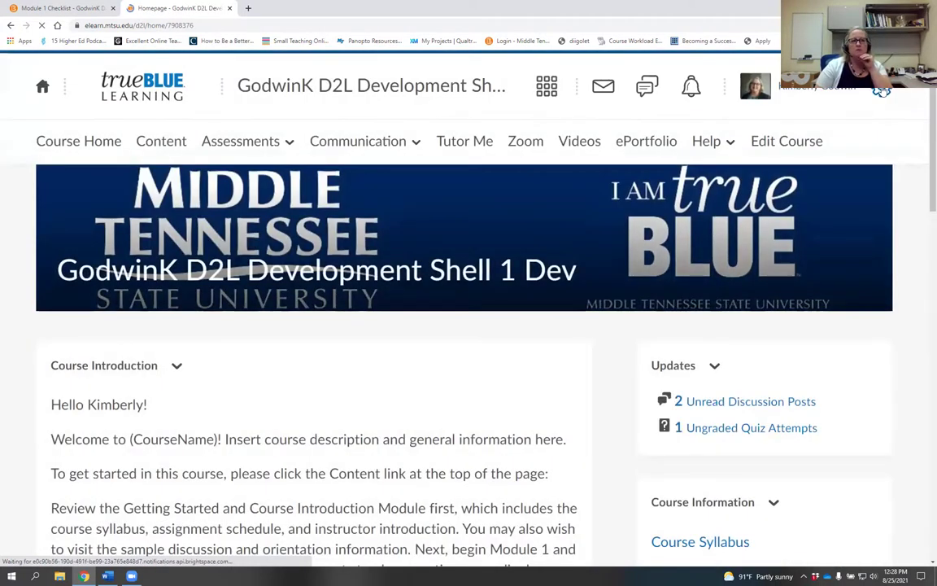
# Step: Look through the admin tools list from the development shell's homepage and close it without choosing anything
pyautogui.click(882, 91)
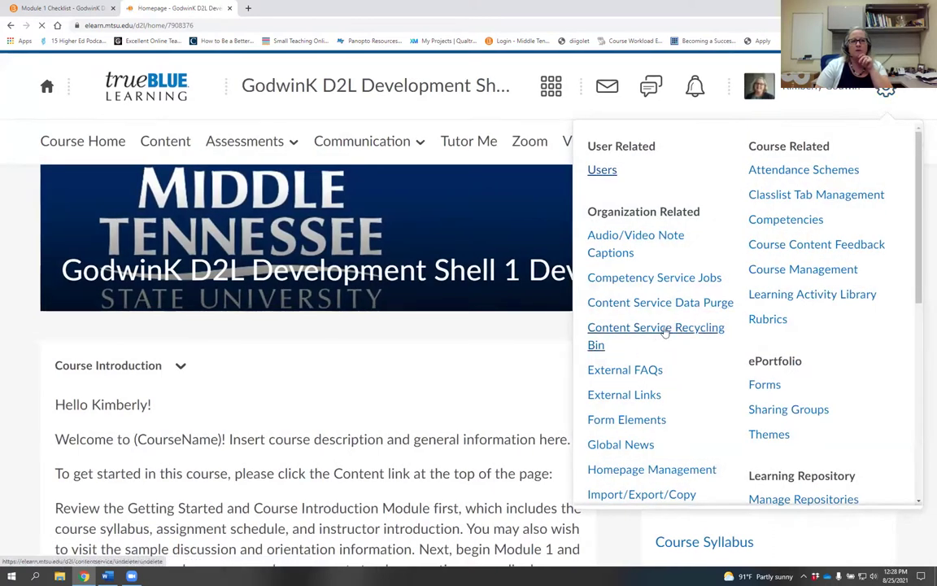
pyautogui.scroll(-3, 664, 431)
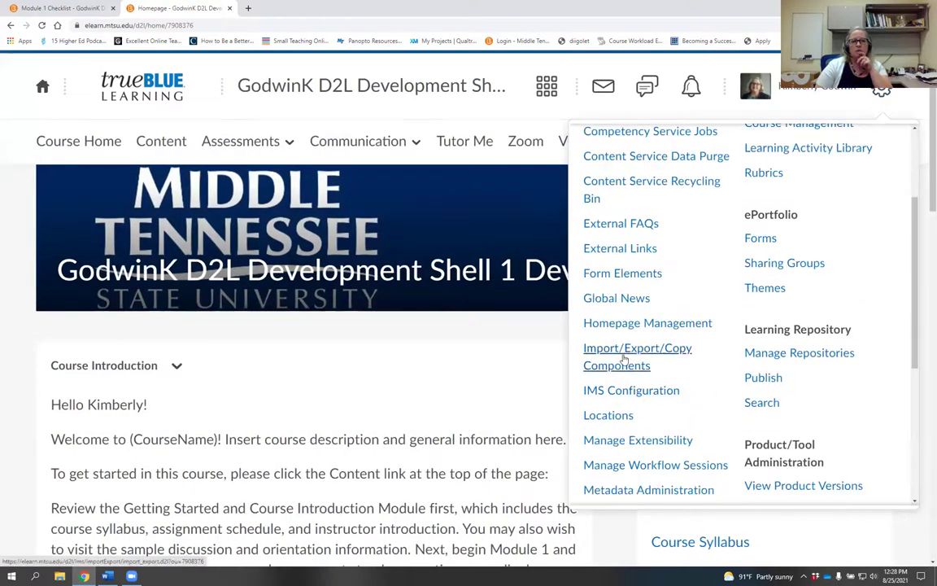
pyautogui.click(578, 67)
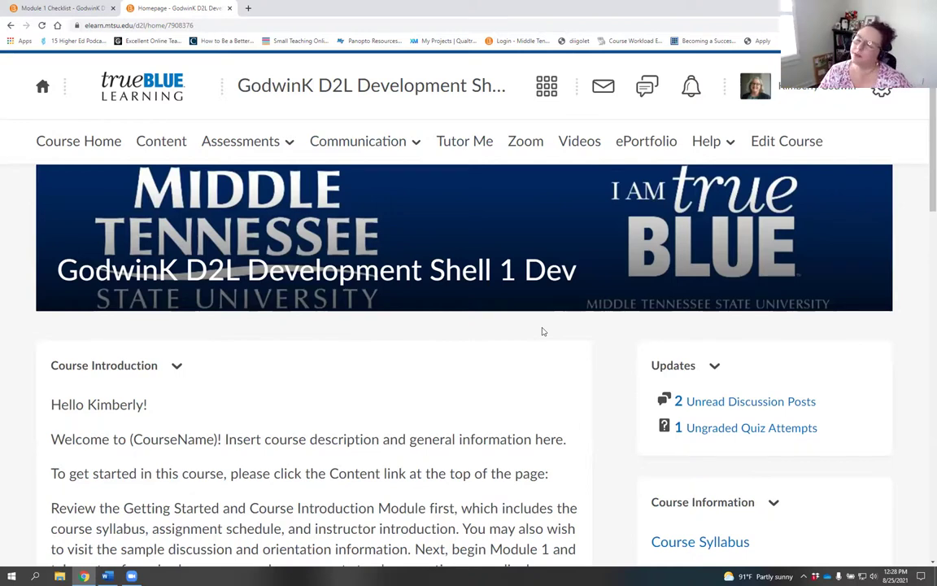
# Step: Open the course's content and start creating a new file in the Required Resources module
pyautogui.moveTo(540, 290)
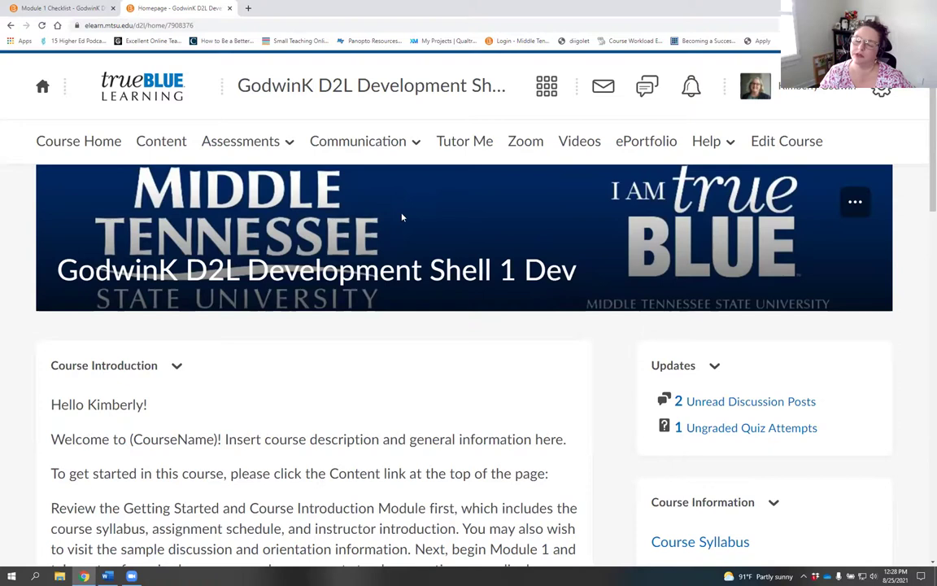
pyautogui.scroll(-1, 203, 208)
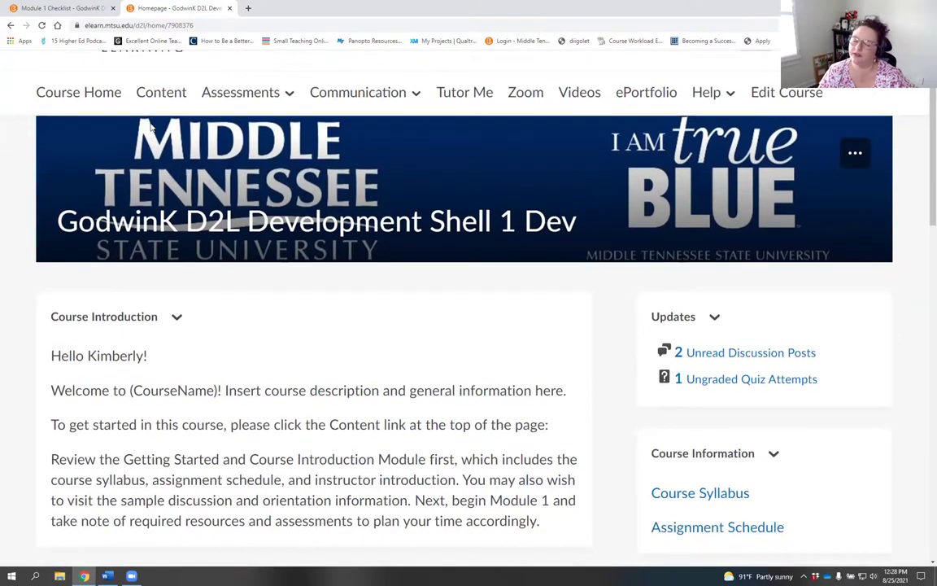
pyautogui.click(151, 95)
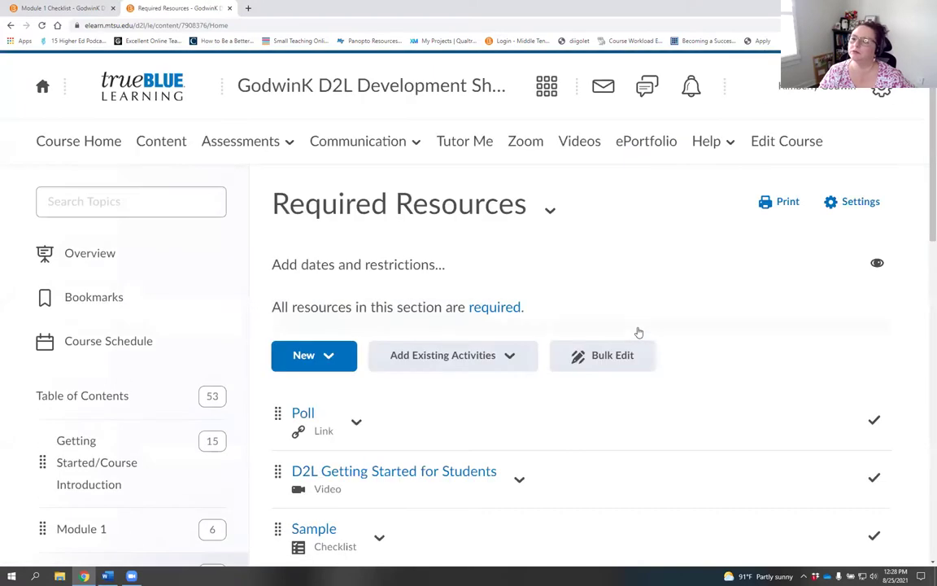
pyautogui.click(324, 358)
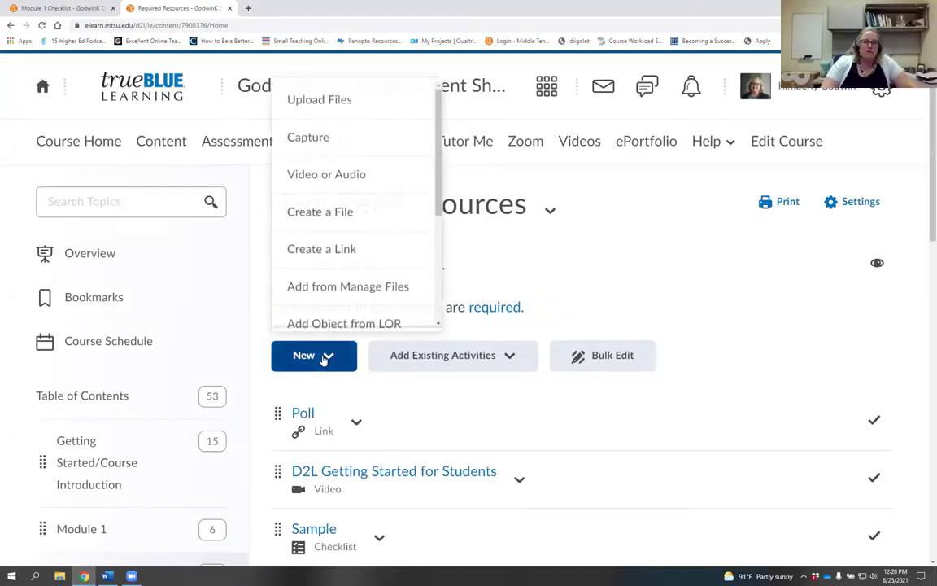
pyautogui.click(331, 221)
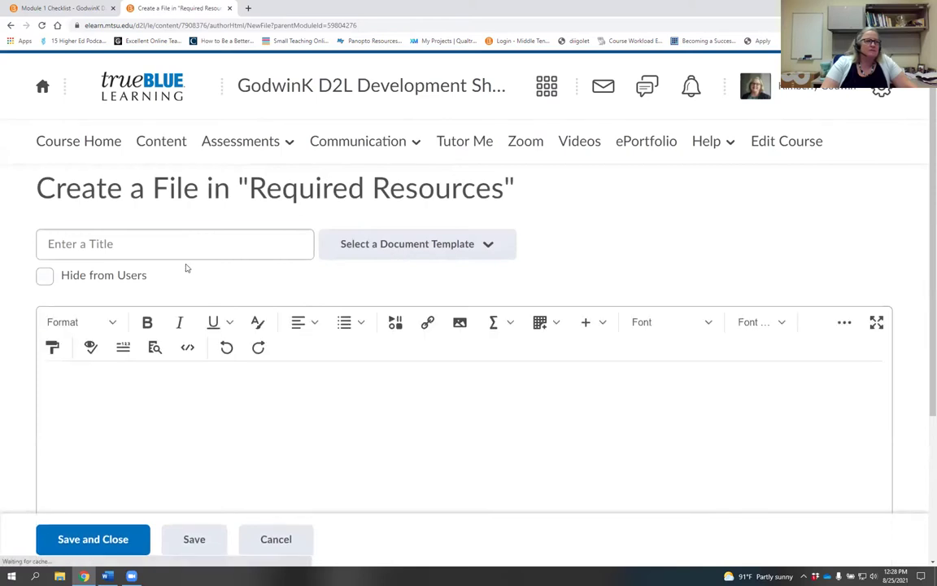
# Step: Open the Insert Stuff options for the new file and choose H5P as the content source
pyautogui.click(399, 324)
pyautogui.scroll(-2, 360, 284)
pyautogui.scroll(-3, 363, 313)
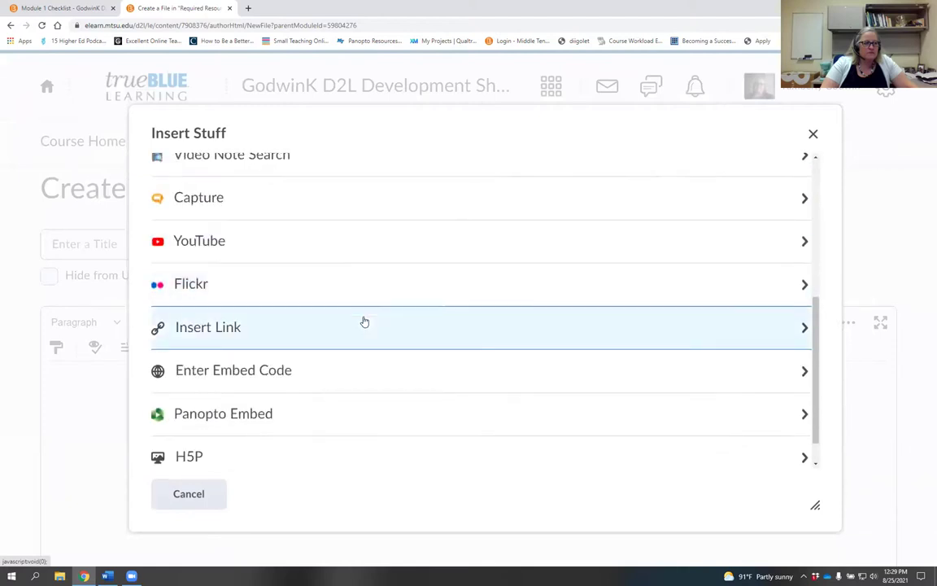
pyautogui.scroll(-1, 260, 421)
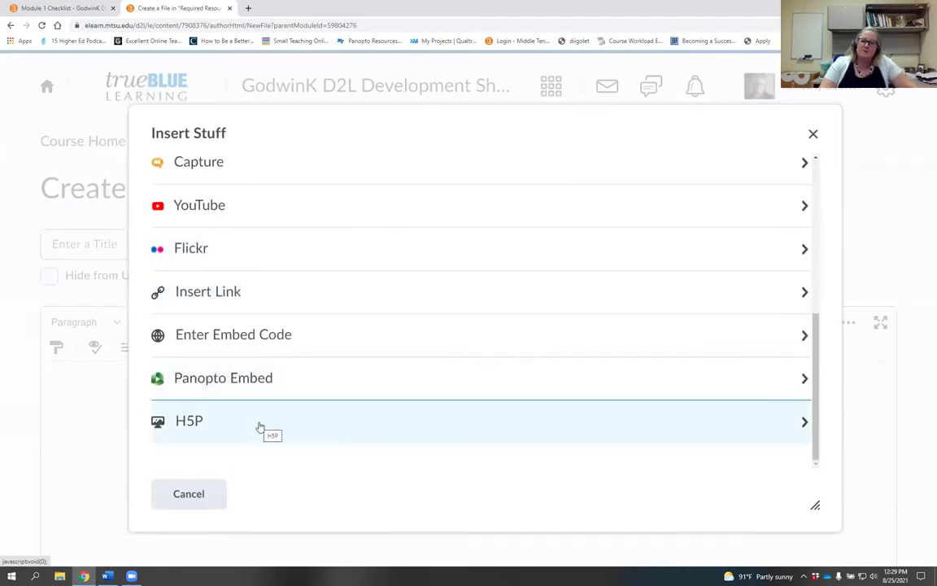
pyautogui.click(259, 423)
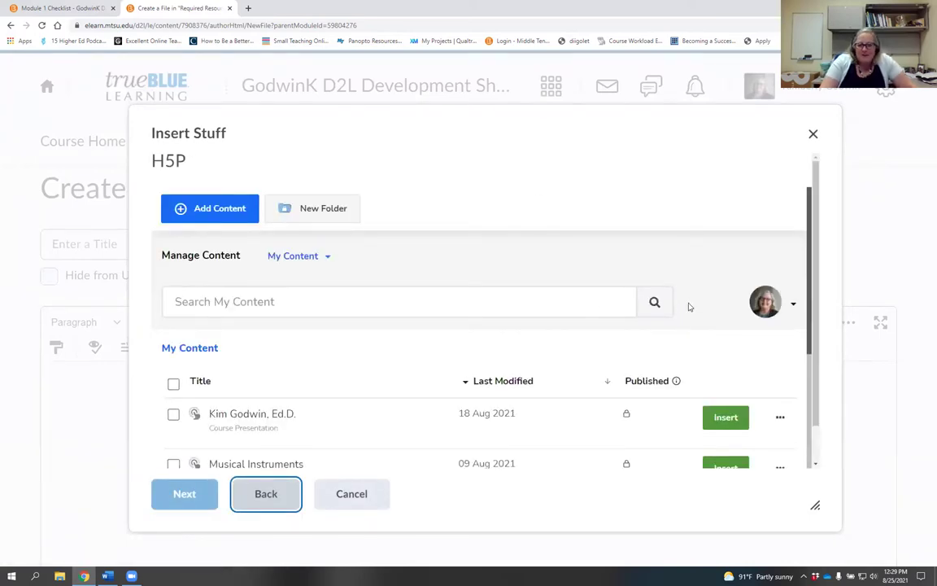
# Step: Look through the H5P items under My Content, then cancel both the insertion and the new file
pyautogui.scroll(-1, 685, 319)
pyautogui.scroll(-1, 685, 320)
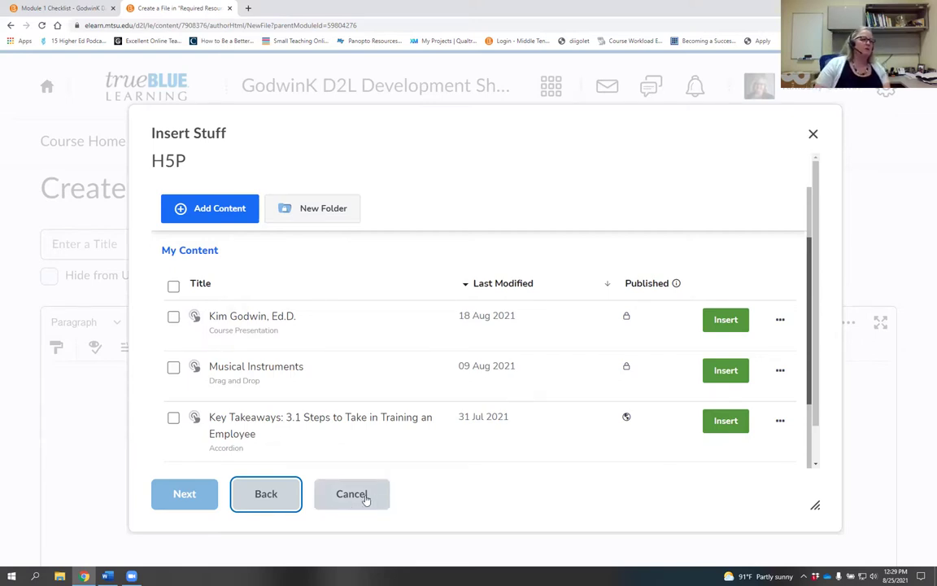
pyautogui.click(366, 496)
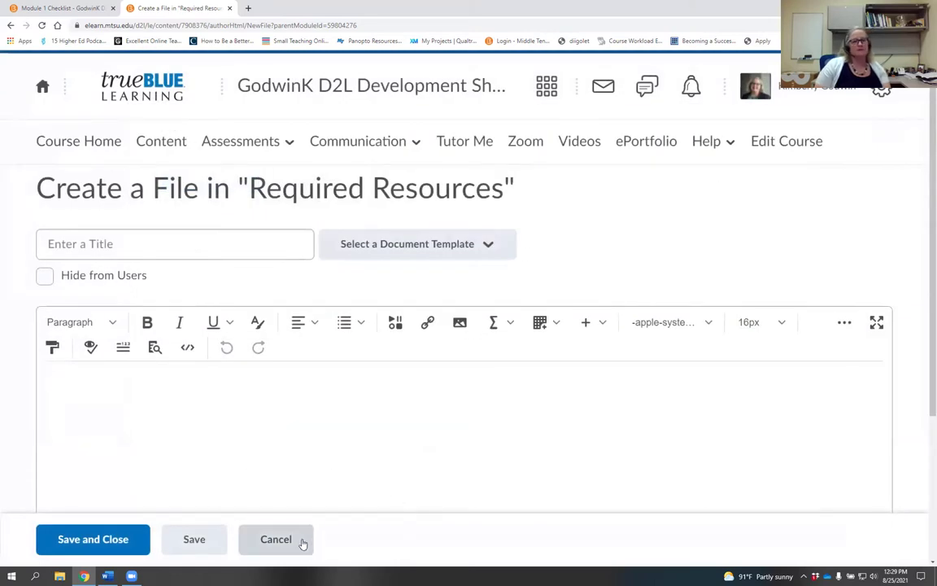
pyautogui.click(302, 541)
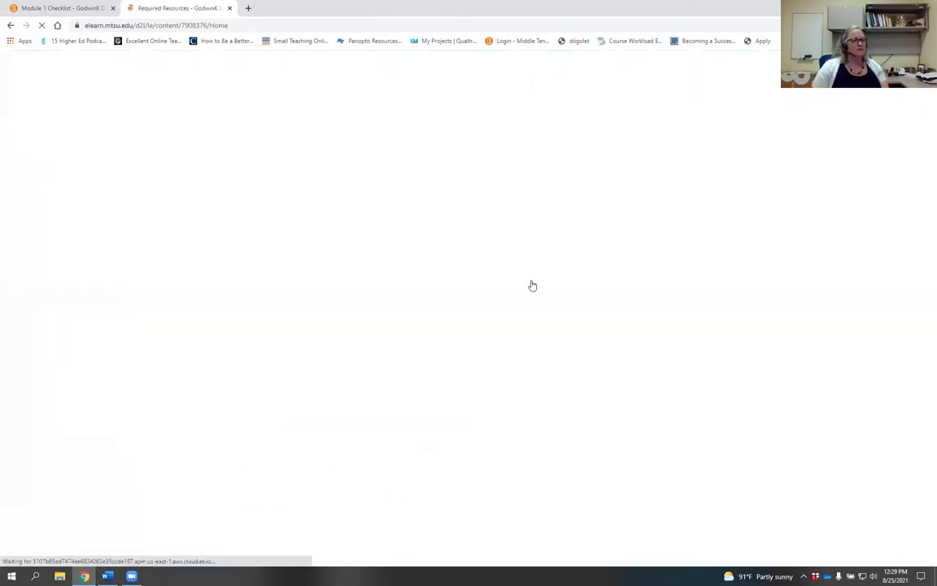